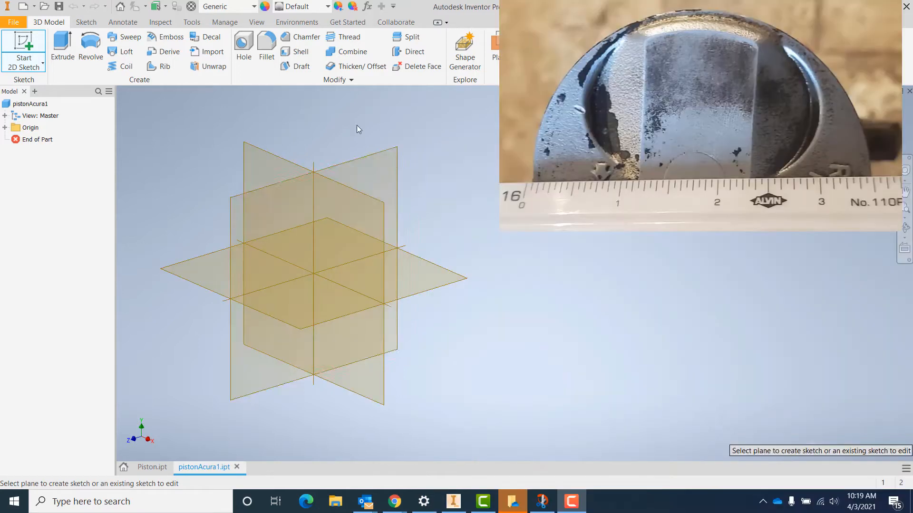
Start a sketch on the vertical YZ plane and draw a two-point rectangle from the origin, about 0.78 by 0.45 in.
click(382, 172)
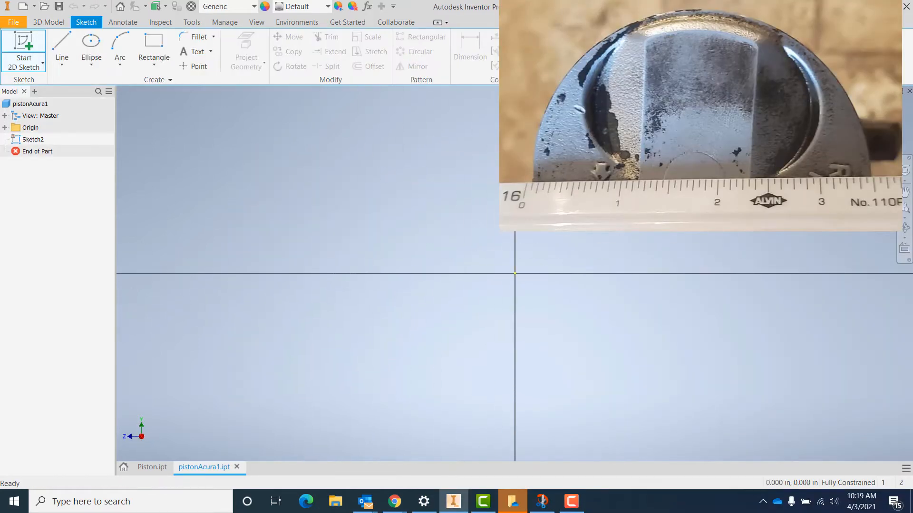
key(F2)
drag(338, 267, 324, 287)
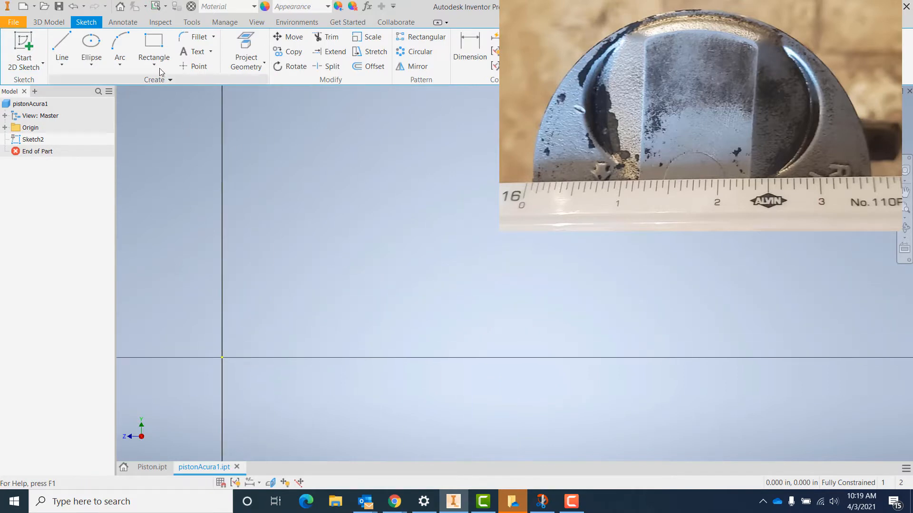
click(153, 48)
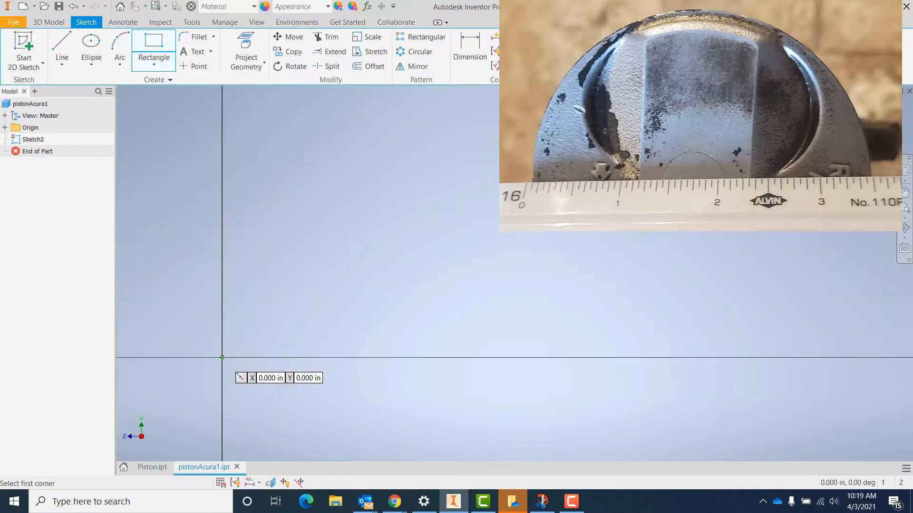
click(222, 358)
click(438, 232)
Dimension the rectangle to 1.75 in wide and 11/16 in high.
key(d)
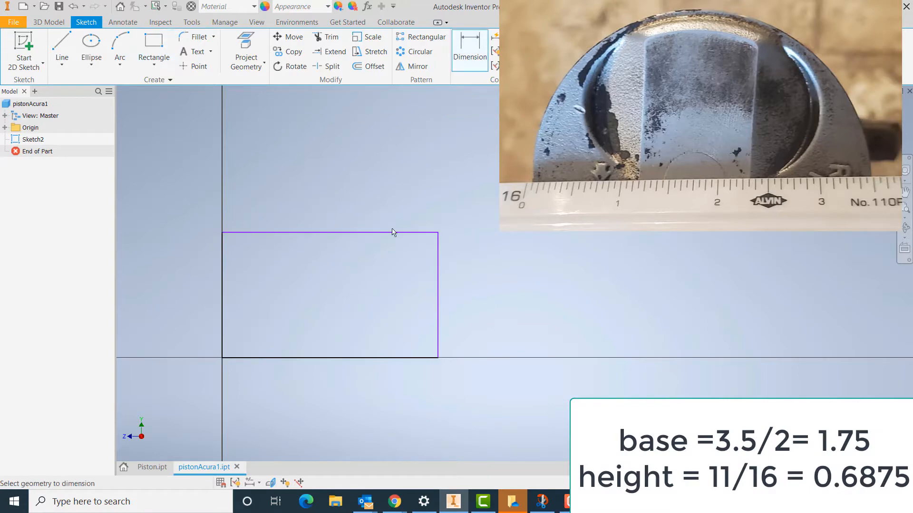
click(340, 358)
click(340, 388)
text(1.75)
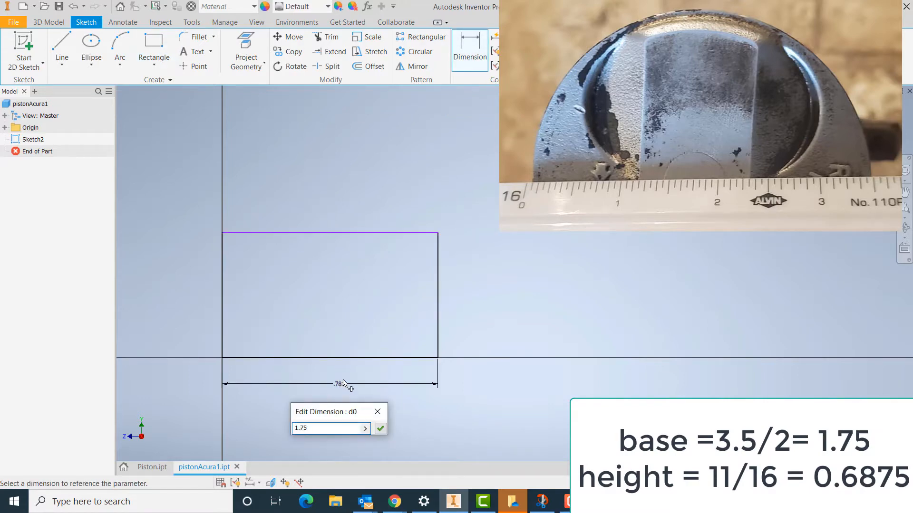
key(Return)
click(707, 304)
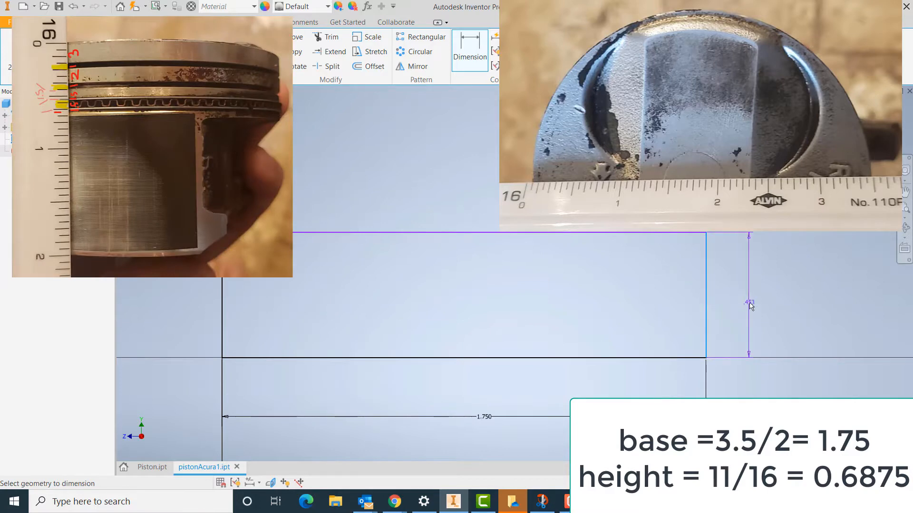
click(750, 306)
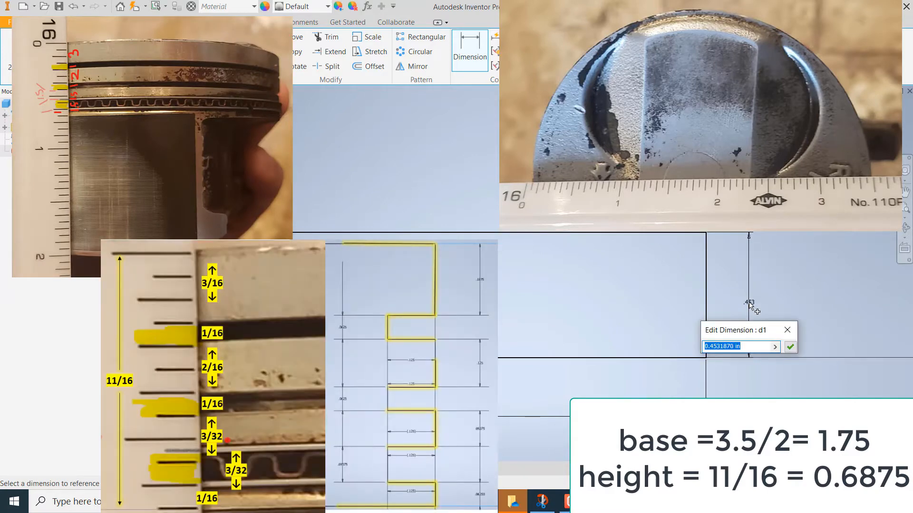
text(11/16)
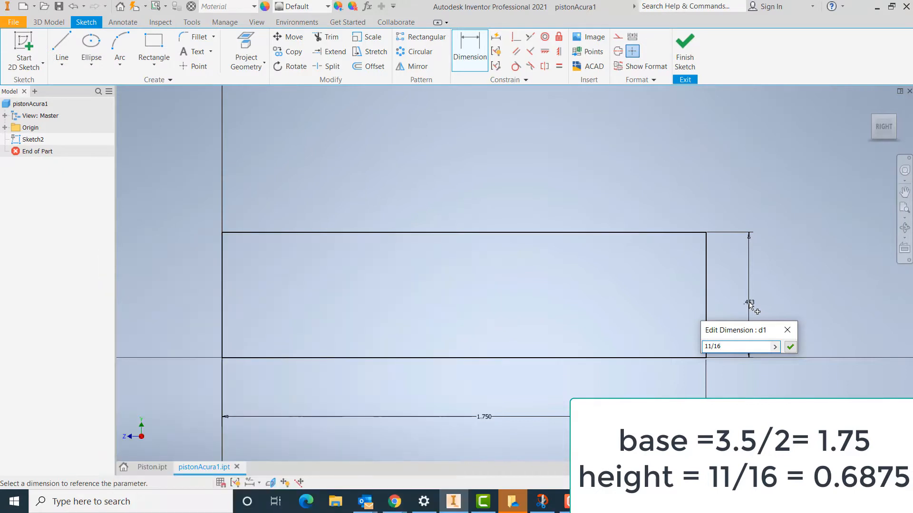
key(Return)
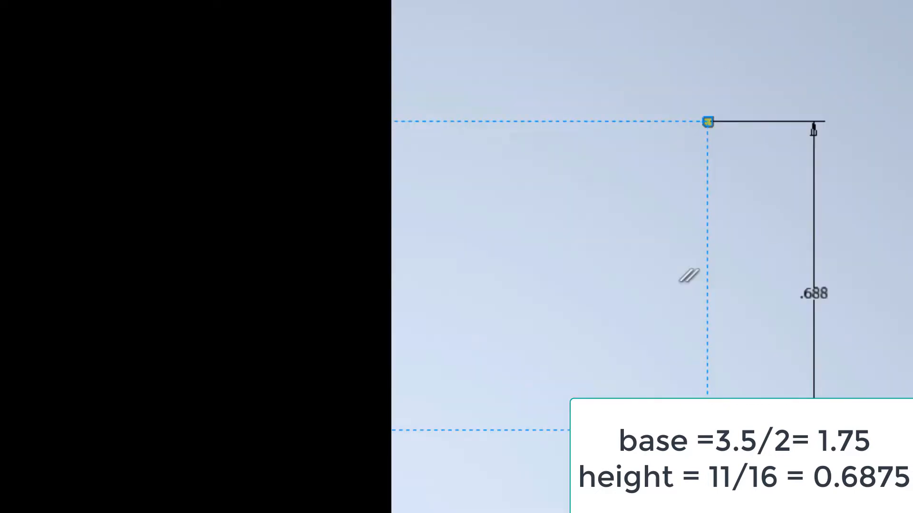
key(Escape)
Start a line at the rectangle's upper outer corner and draw it 3/16 in straight down along the outer edge.
key(l)
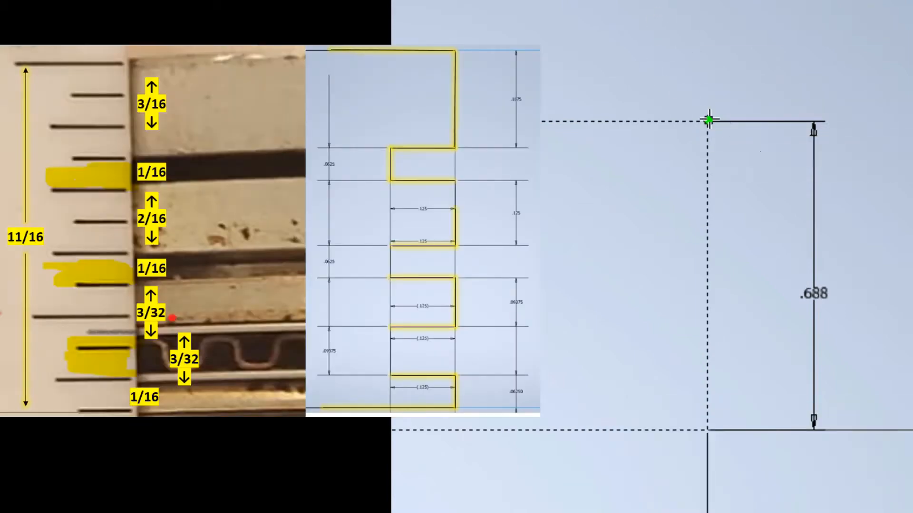
click(706, 121)
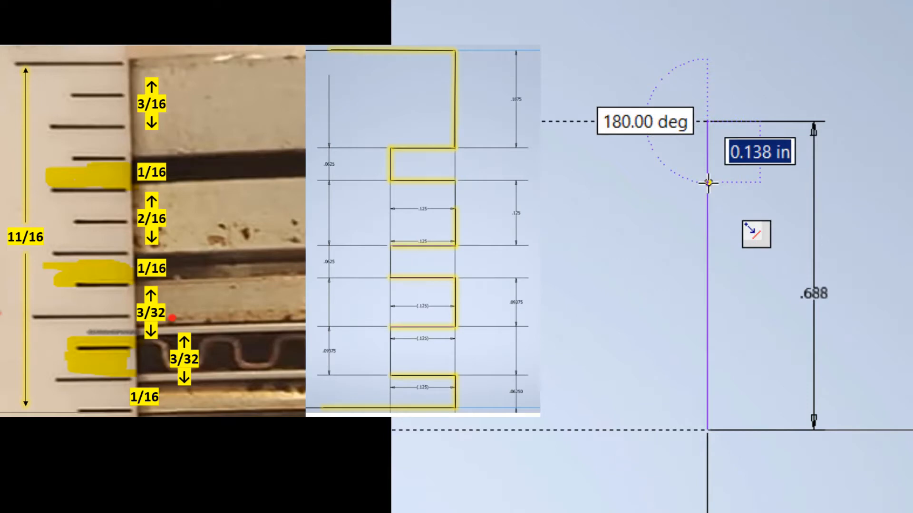
text(3)
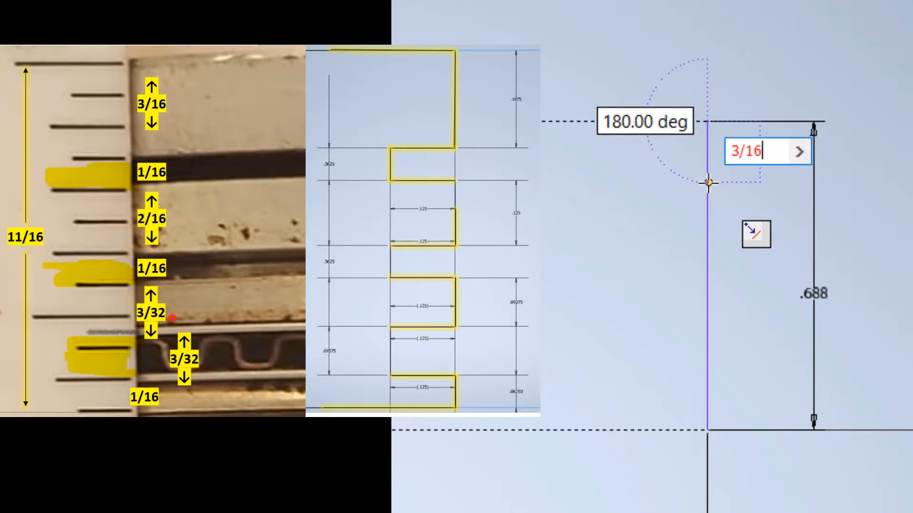
text(/16)
key(Return)
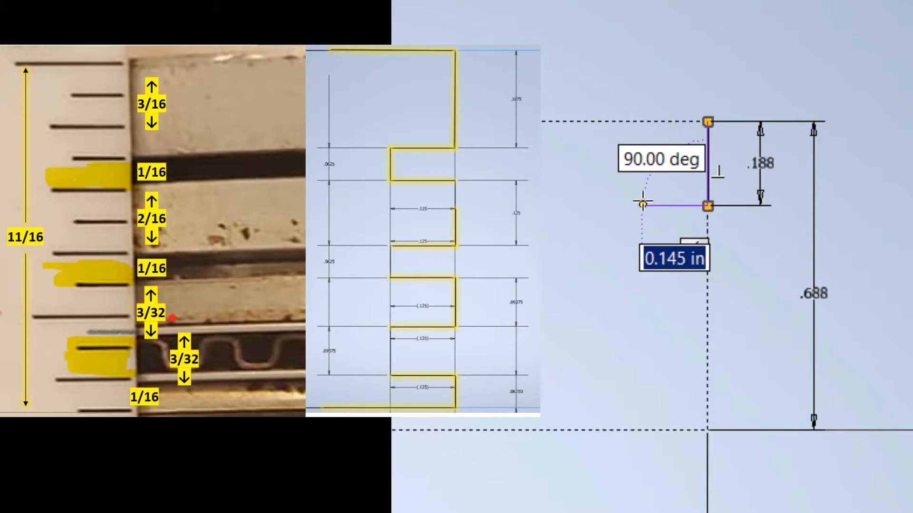
Continue the line to outline the first ring groove: 0.125 in inward, 1/16 in down and 0.125 in back outward.
text(0.)
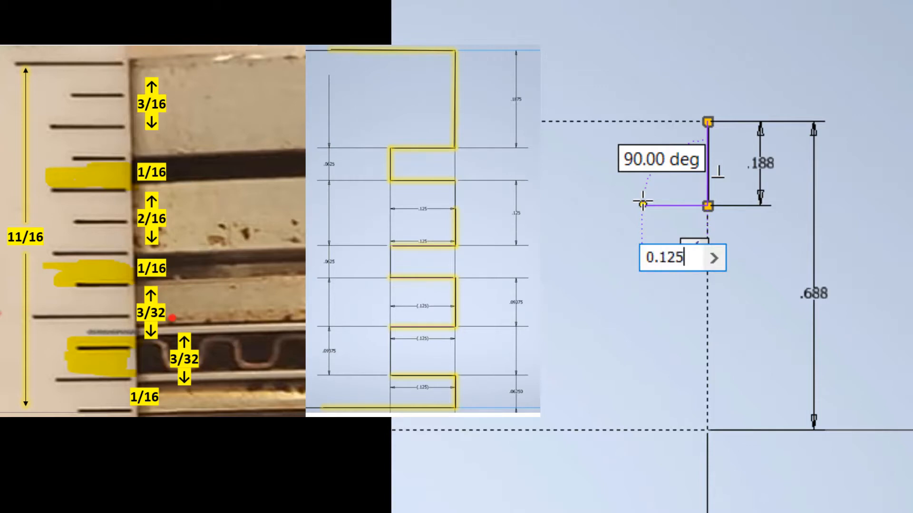
key(Return)
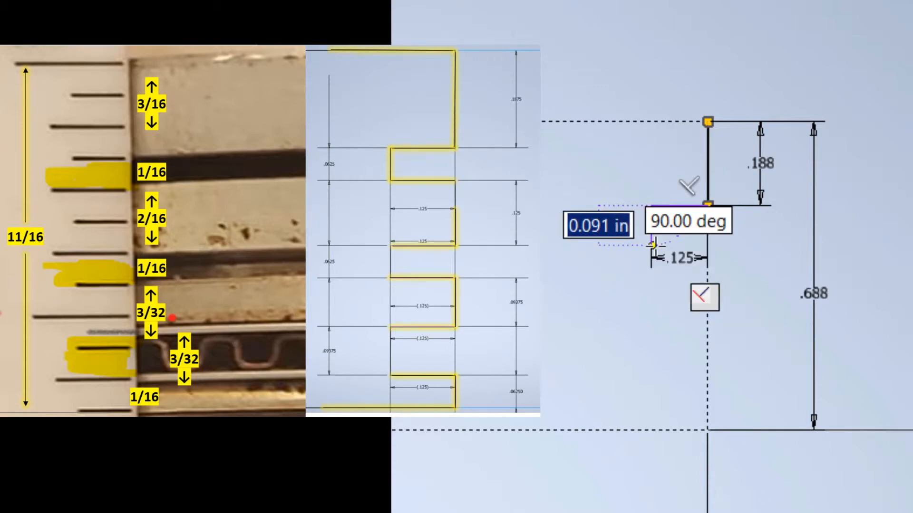
text(1/16)
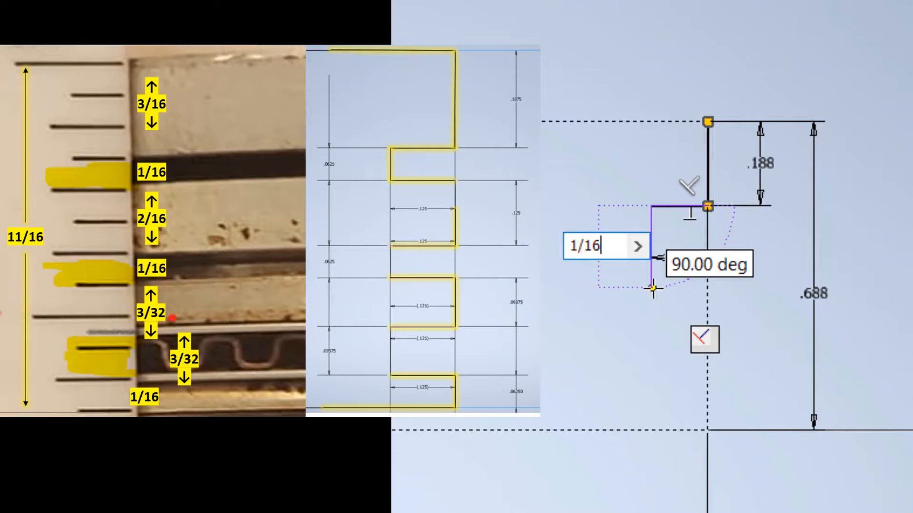
key(Return)
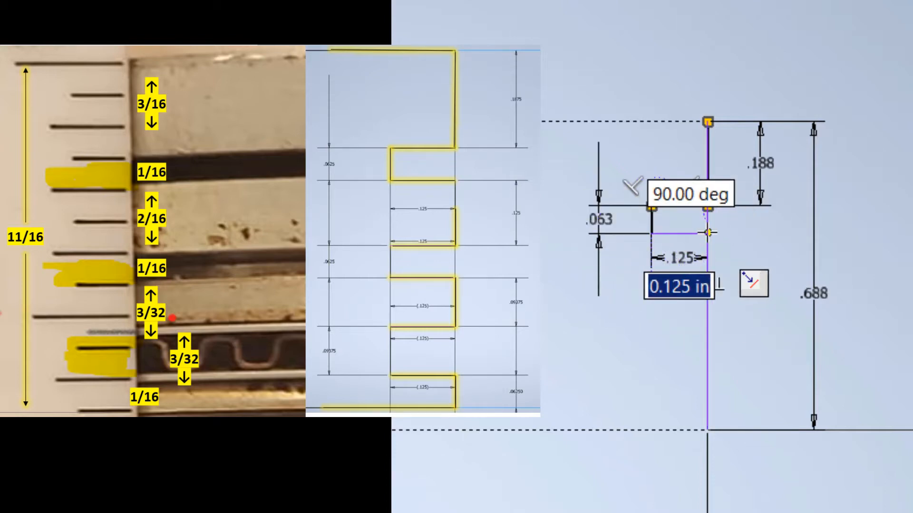
text(0.125)
key(Return)
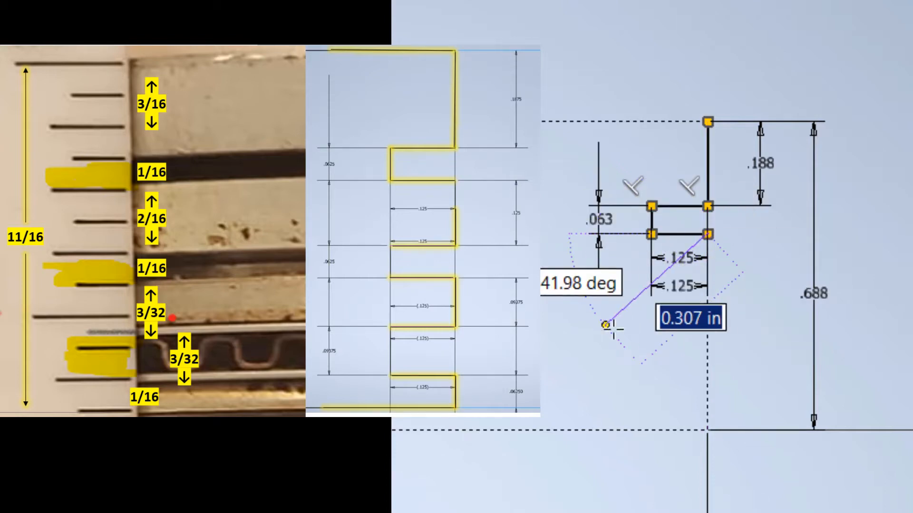
Continue 2/16 in down the outer edge and outline the second ring groove, 0.125 in deep and 1/16 in high.
text(2/)
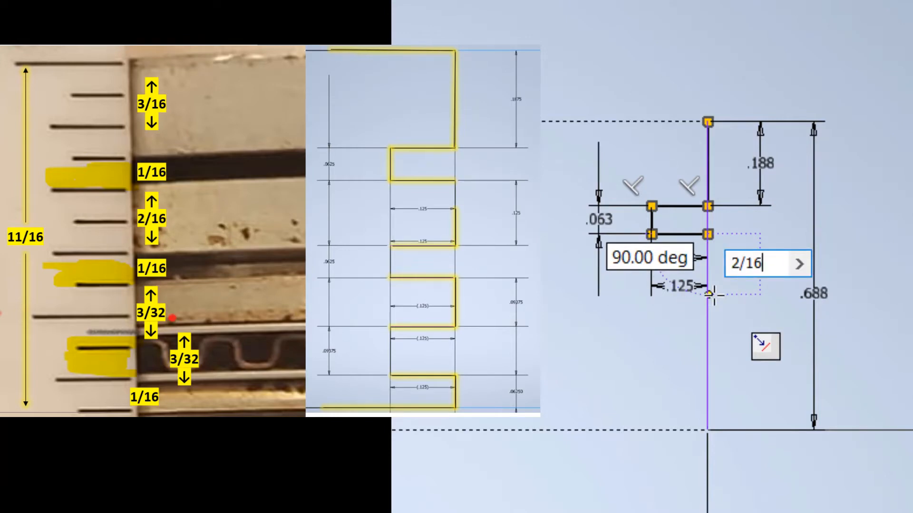
text(16)
key(Return)
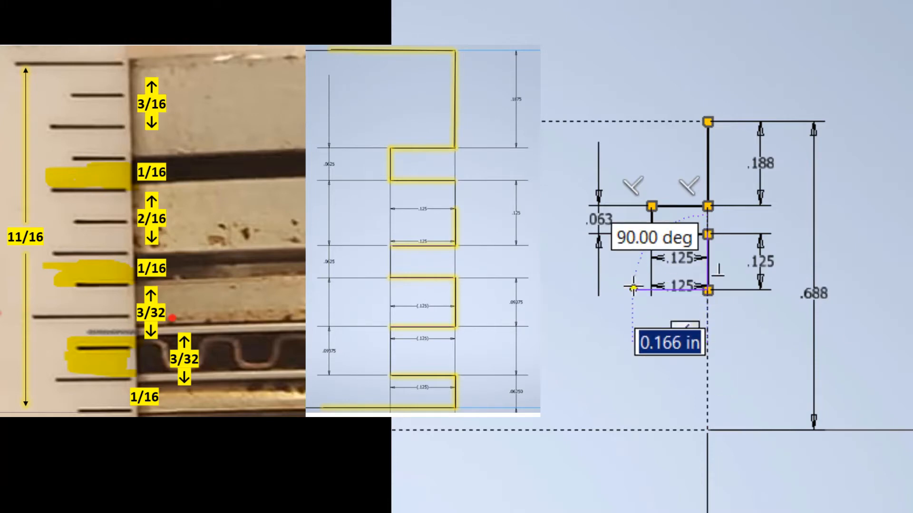
text(0.125)
key(Return)
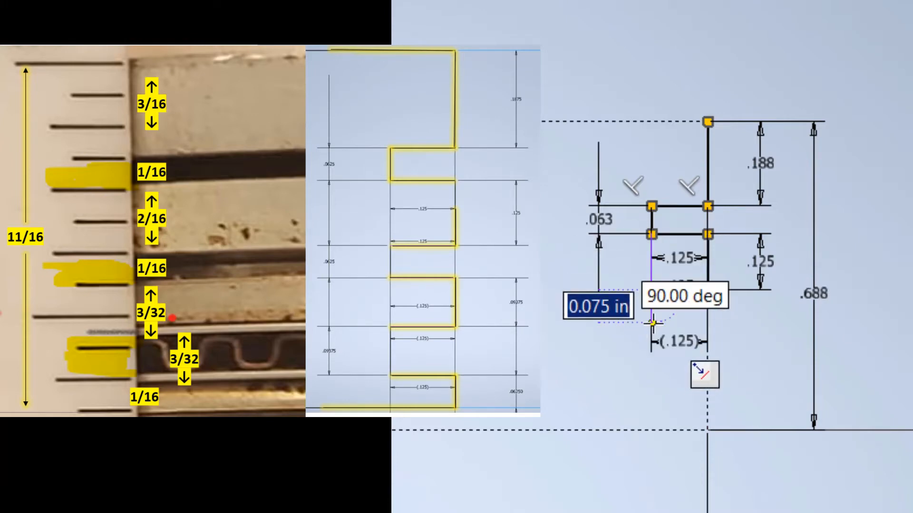
text(1/16)
key(Return)
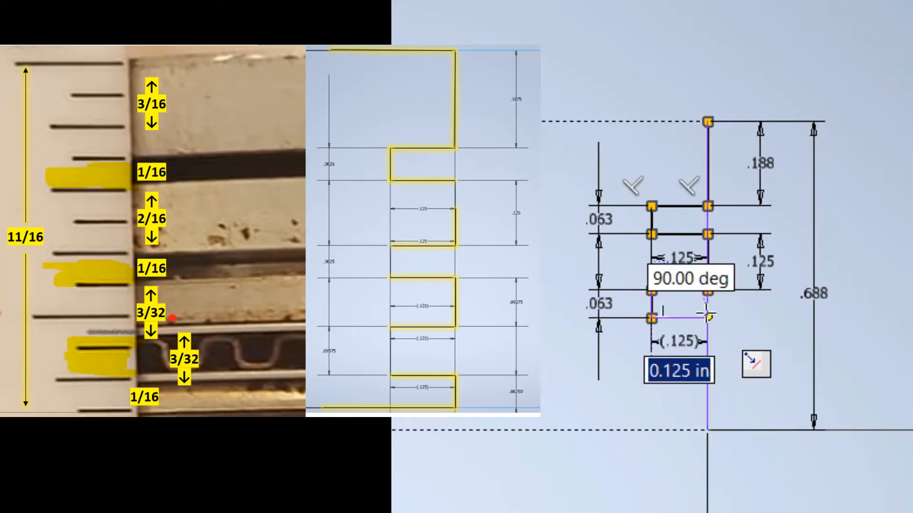
text(0.125)
key(Return)
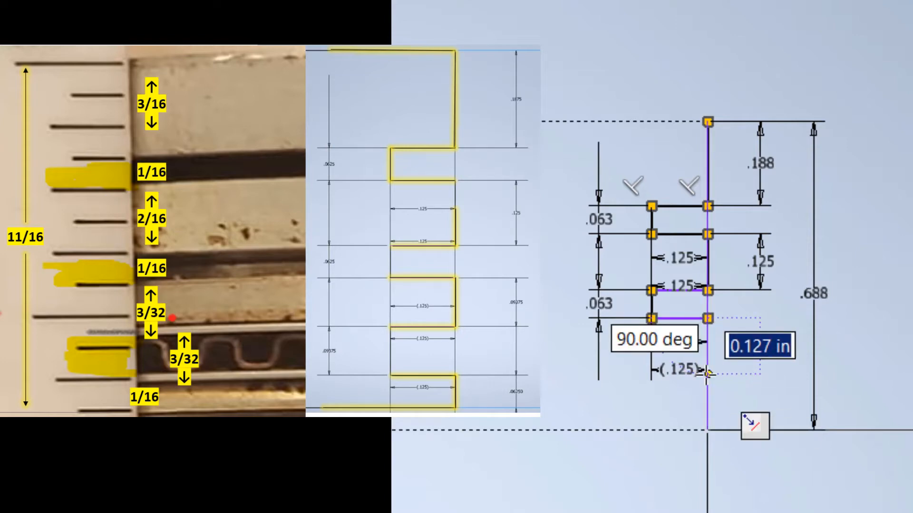
Continue 1.5/16 in down the outer edge and outline the third ring groove, 0.125 in deep and 1.5/16 in high.
text(1.5)
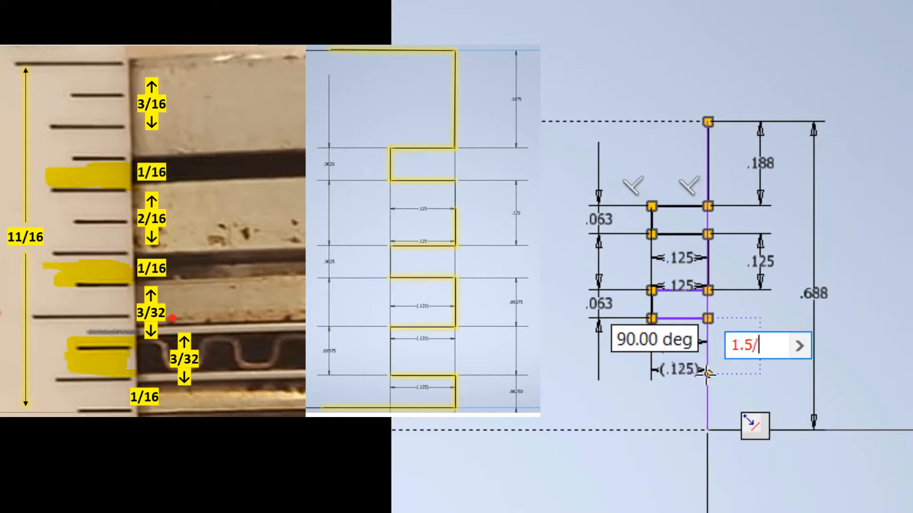
text(/16)
key(Return)
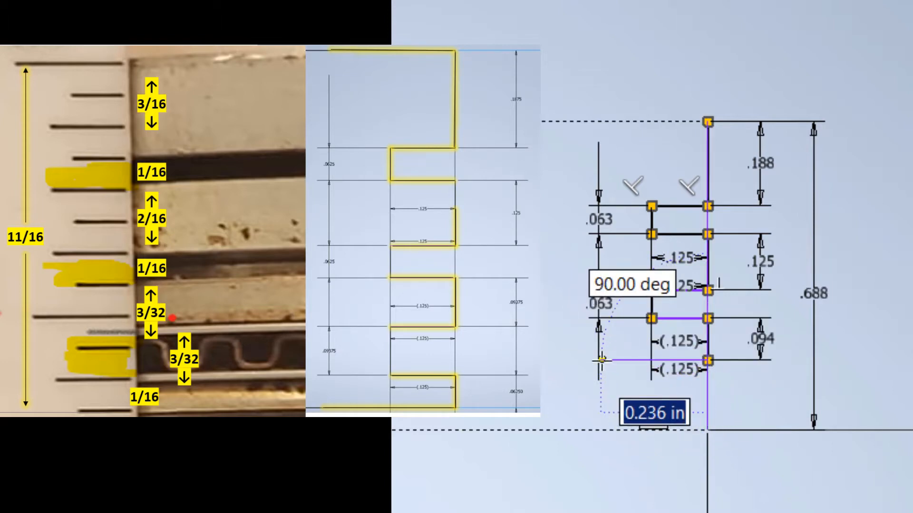
text(0.125)
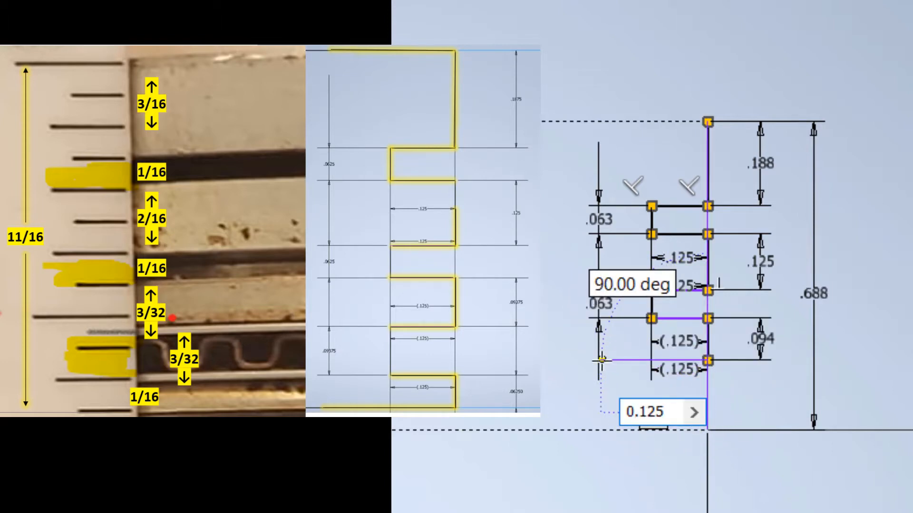
key(Return)
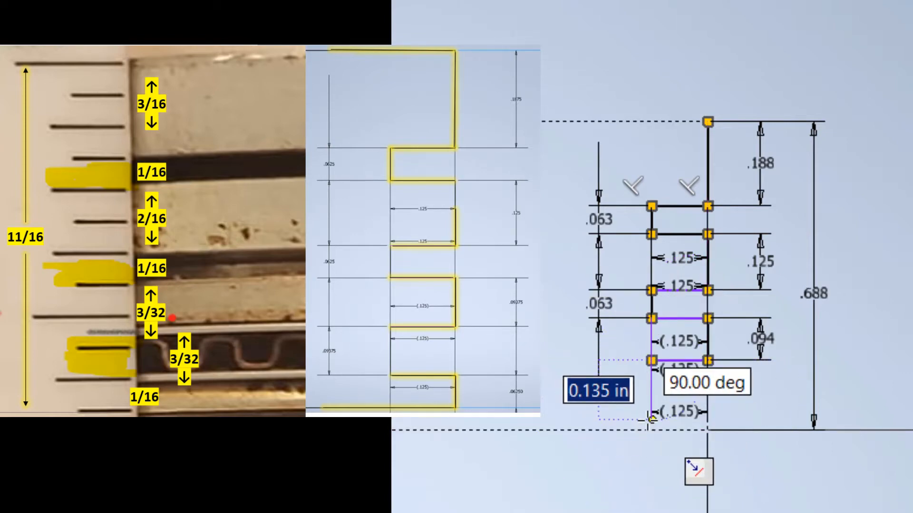
text(1.5/16)
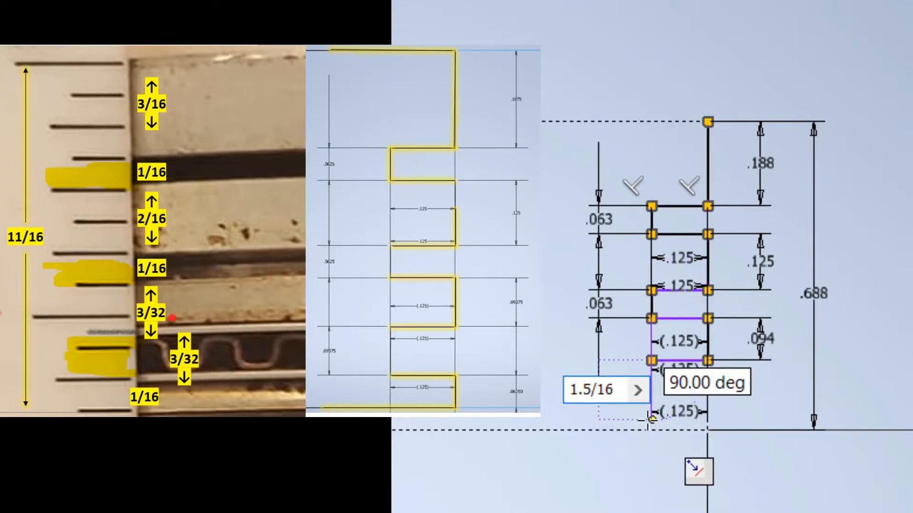
key(Return)
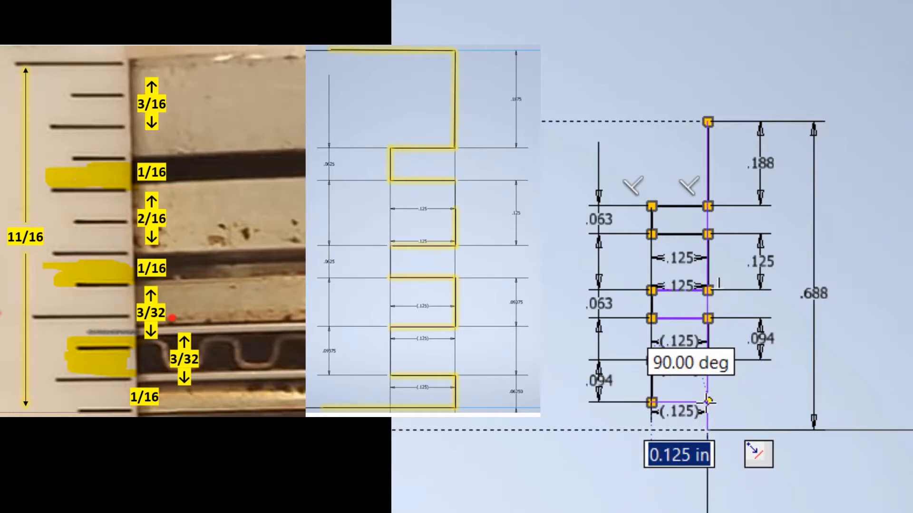
text(0.12)
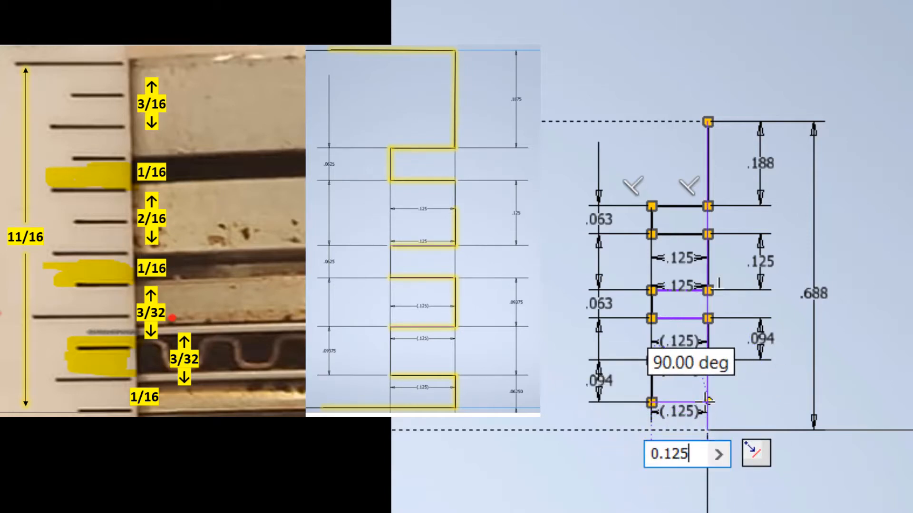
text(5)
key(Return)
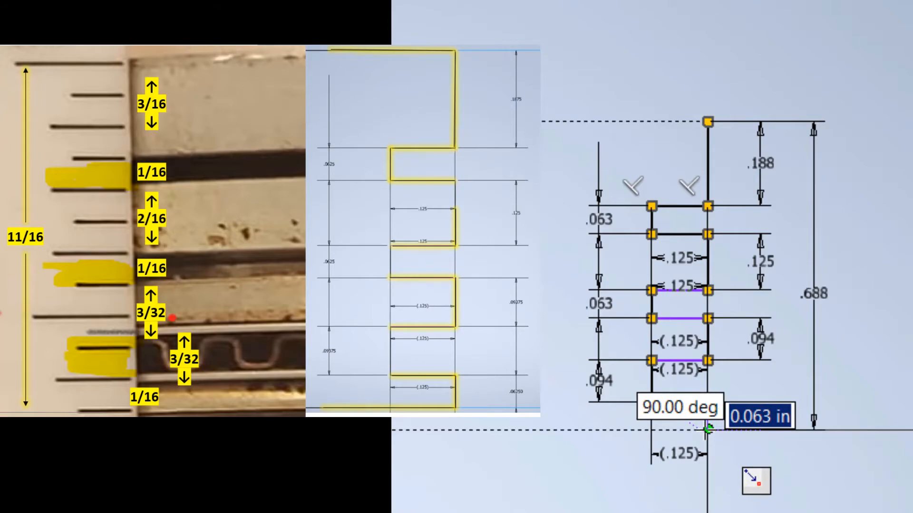
Finish the outer edge with a 1/16 in segment to the lower corner and run the line back along the base to the origin.
text(1/16)
key(Return)
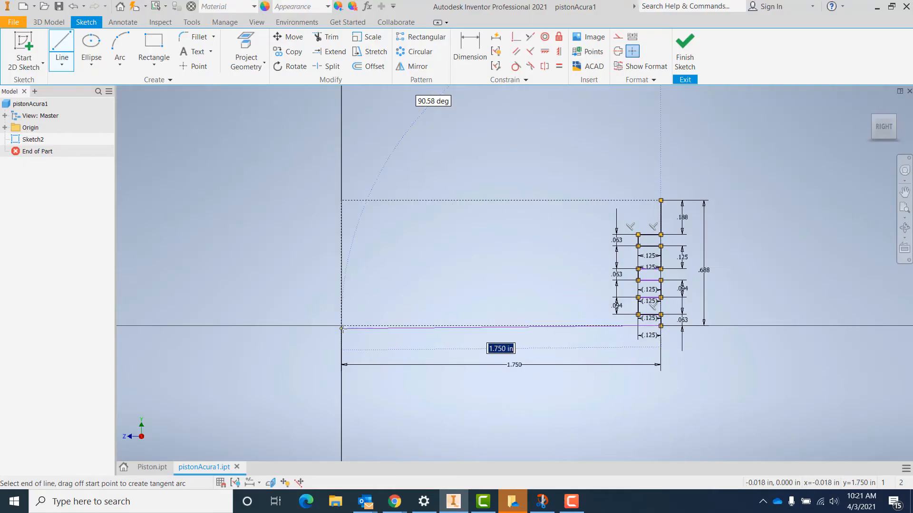
click(342, 327)
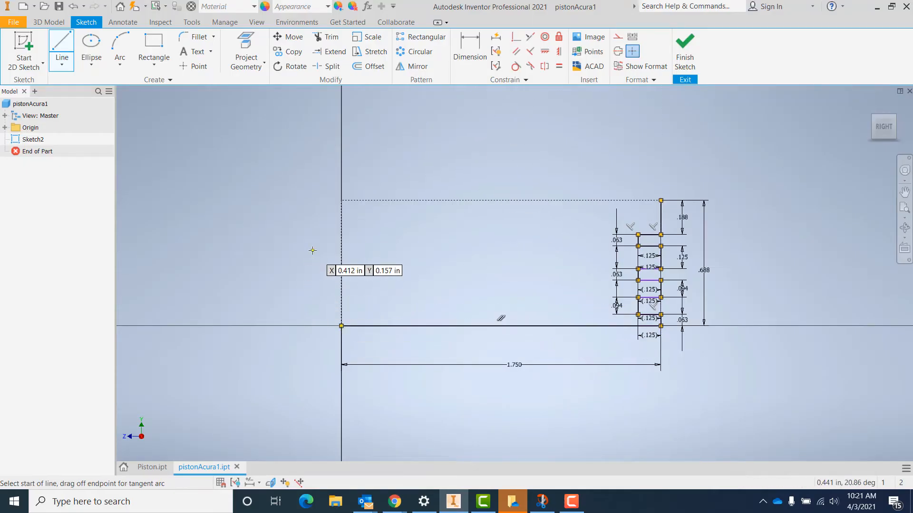
key(Escape)
Convert the rectangle's construction lines along the vertical axis and the top edge to solid profile lines.
click(342, 261)
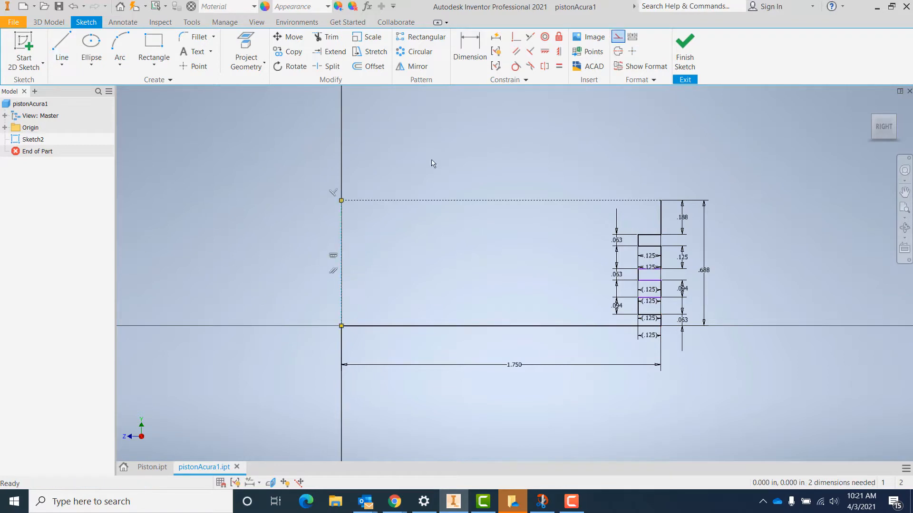
click(543, 202)
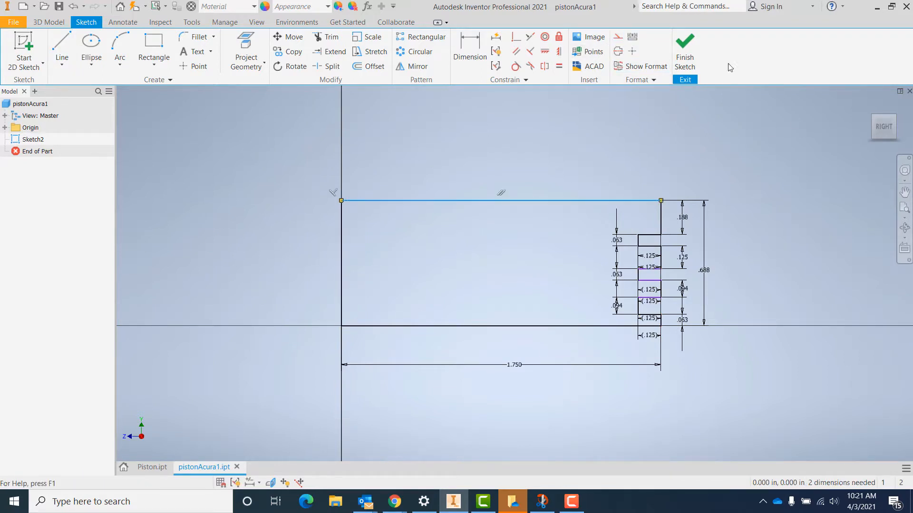
Finish the sketch and revolve the grooved half profile a full 360 degrees about its vertical centerline edge.
click(686, 55)
middle_drag(785, 231, 737, 359)
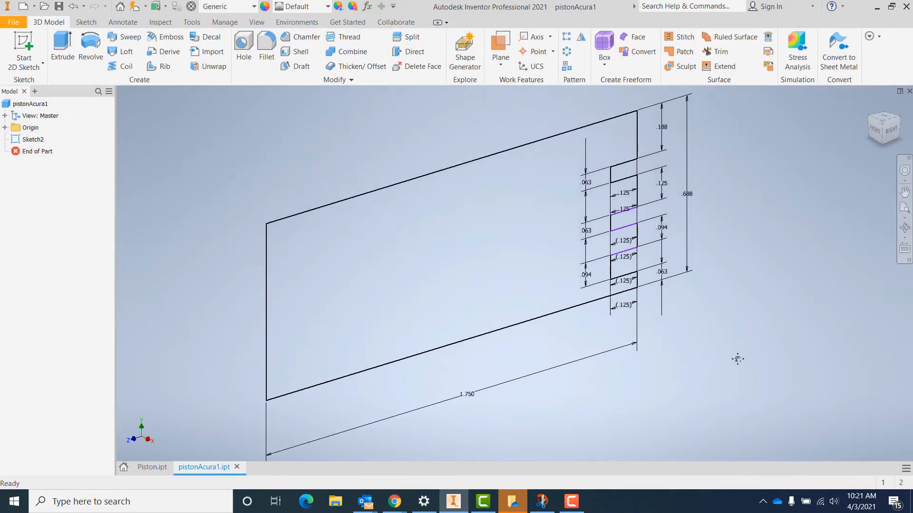
click(90, 48)
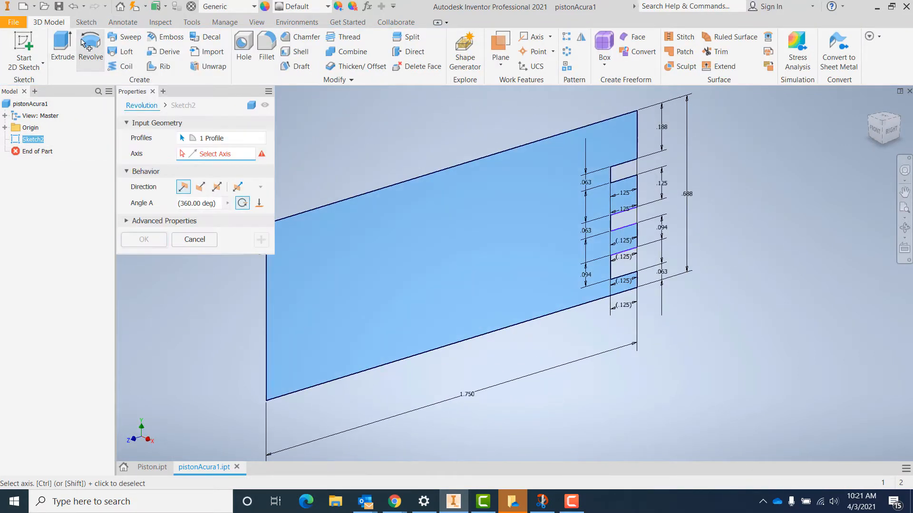
click(213, 138)
click(228, 154)
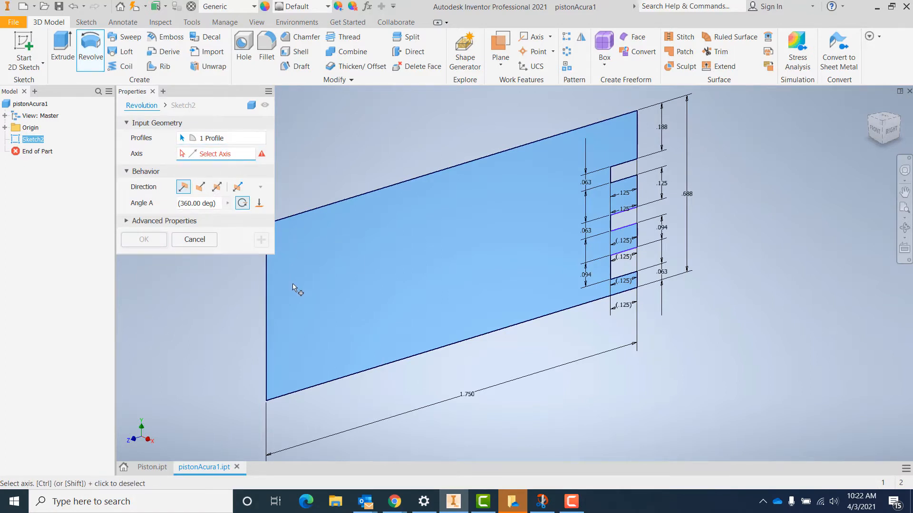
click(267, 307)
scroll(403, 319, down, 3)
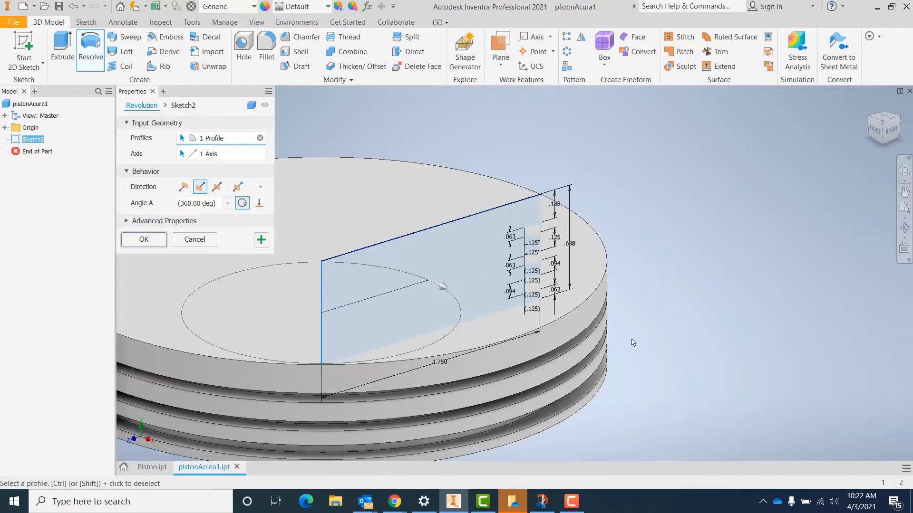
middle_drag(633, 342, 739, 299)
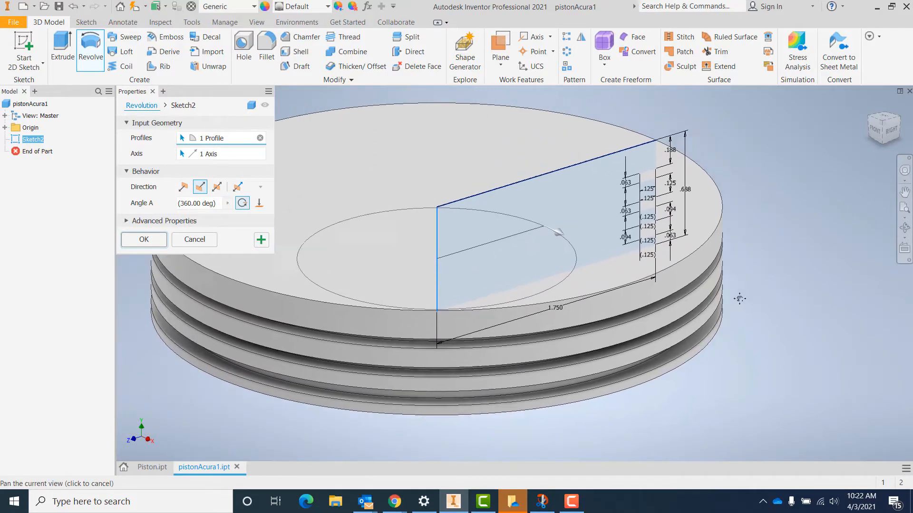
click(150, 241)
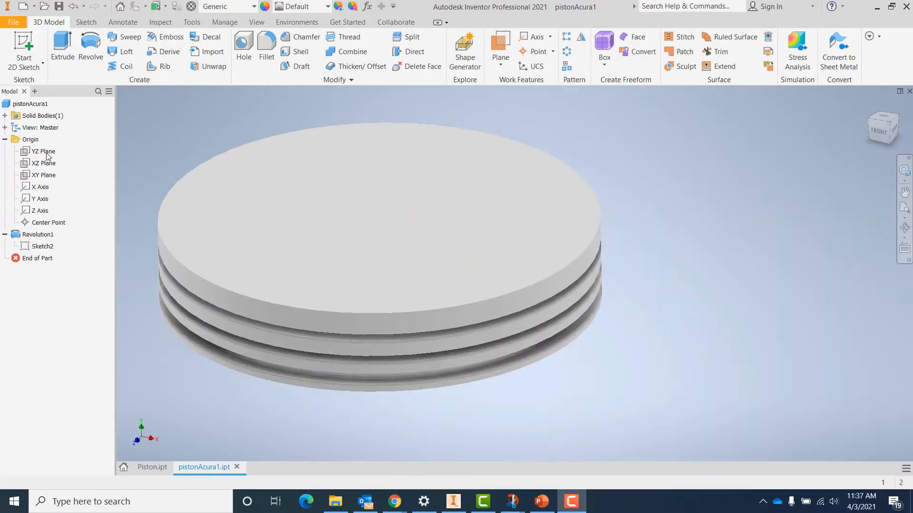
Make the YZ, XZ and XY origin planes and the X axis visible.
right_click(47, 155)
click(71, 216)
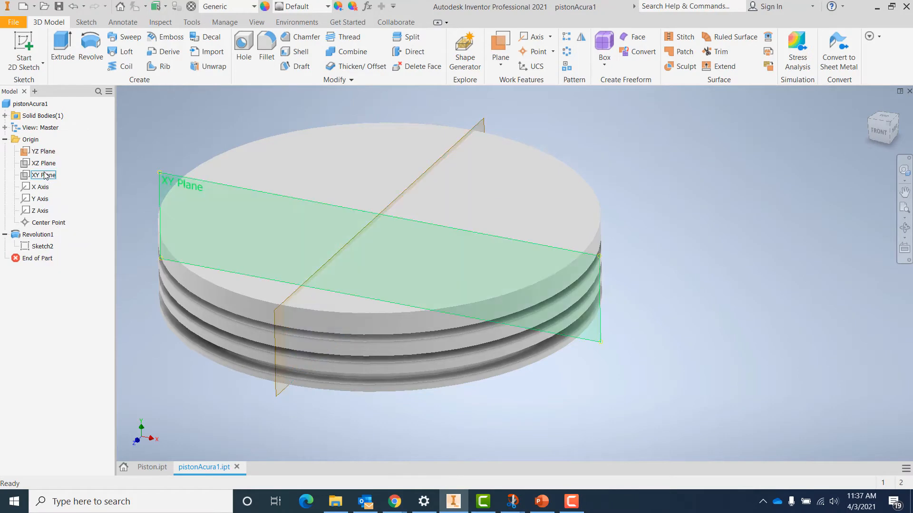
right_click(42, 163)
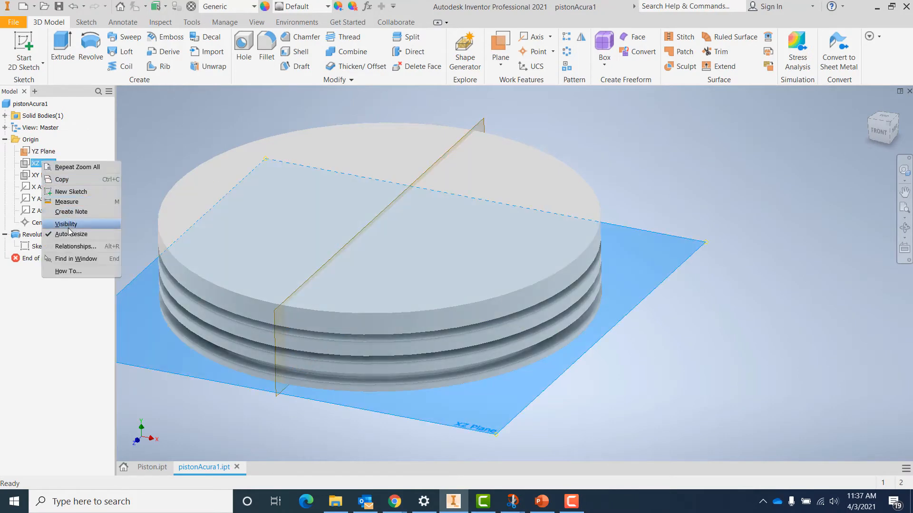
click(66, 224)
right_click(46, 176)
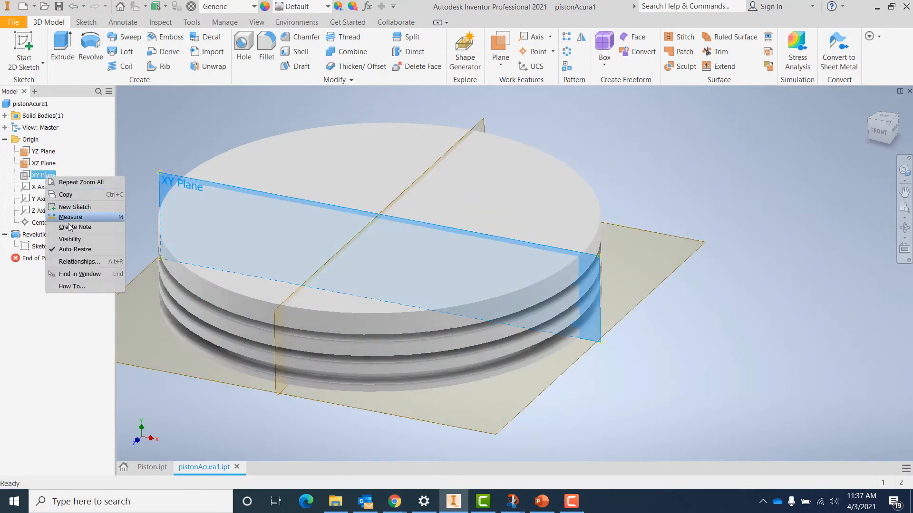
click(70, 239)
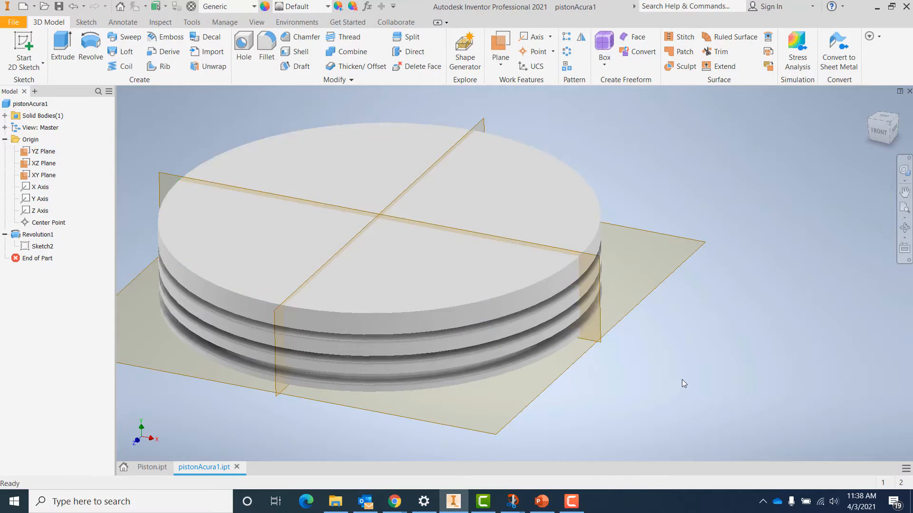
shift+middle_drag(686, 345, 692, 312)
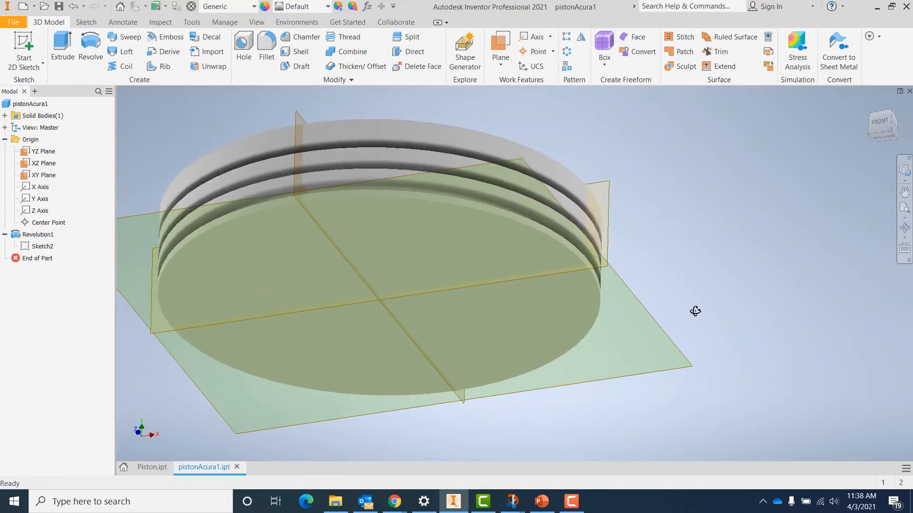
right_click(47, 191)
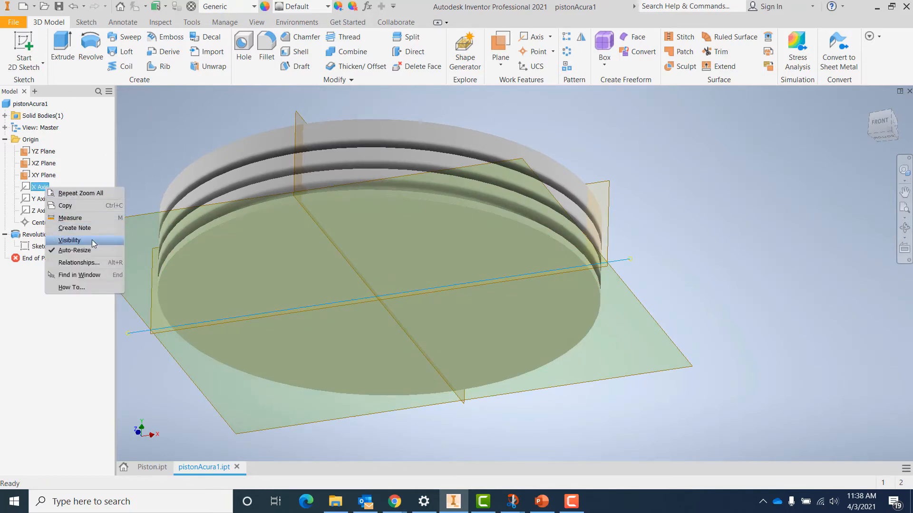
click(93, 240)
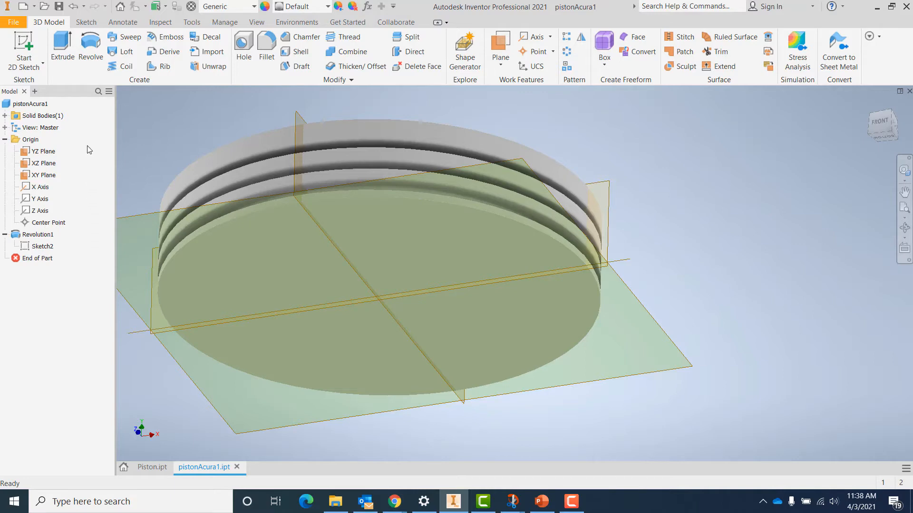
Sketch an ellipse on the XZ plane at the piston head's underside, centered at the origin, reaching the outer edge along X and about 1.52 in along Z.
click(23, 43)
click(297, 274)
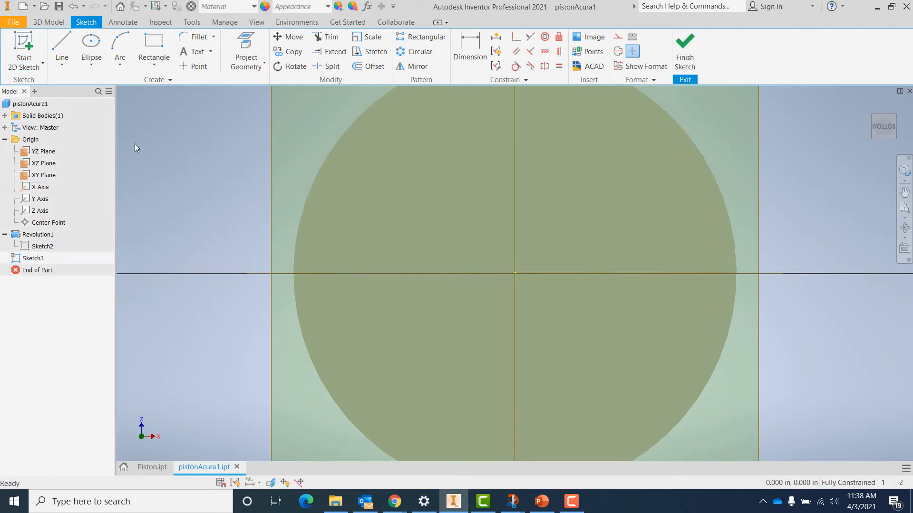
click(92, 64)
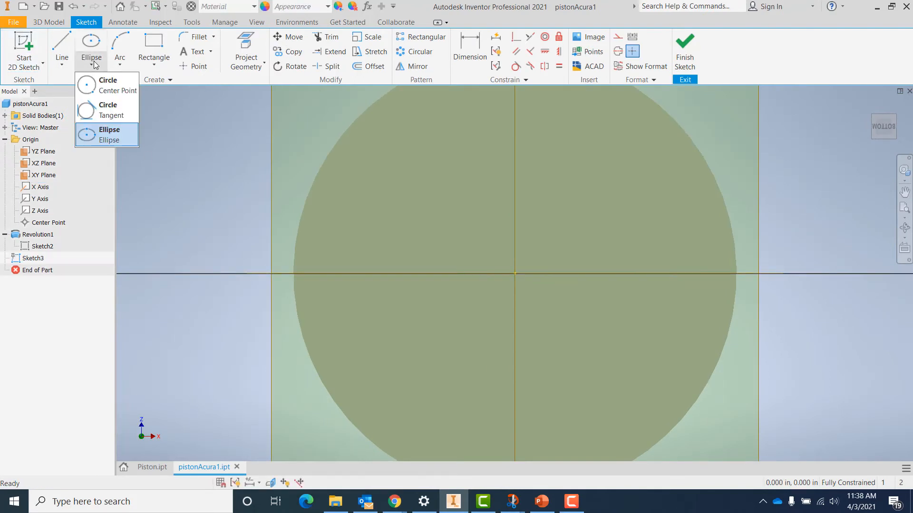
click(110, 135)
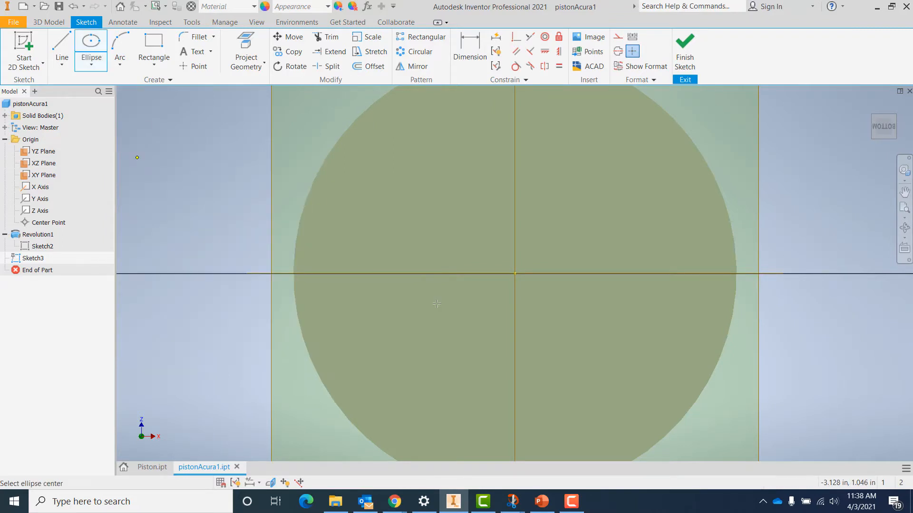
click(514, 273)
click(736, 274)
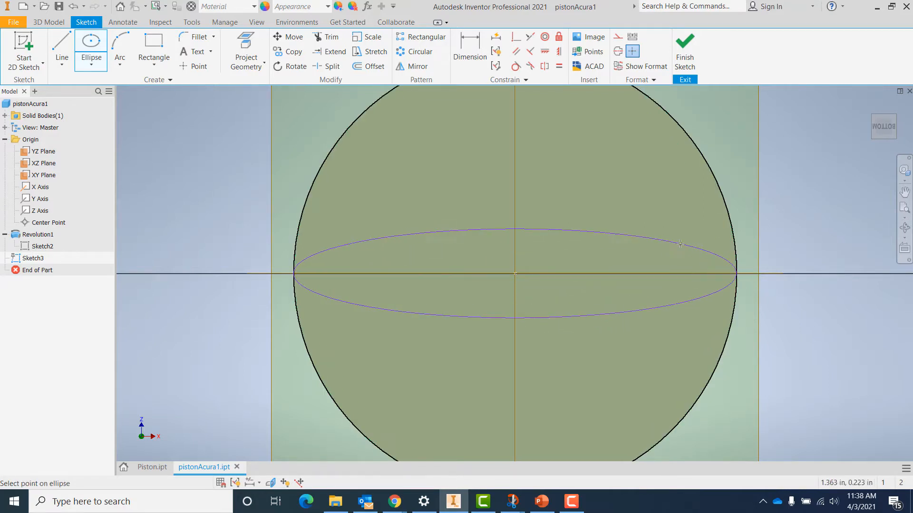
scroll(560, 169, down, 2)
middle_drag(559, 171, 536, 247)
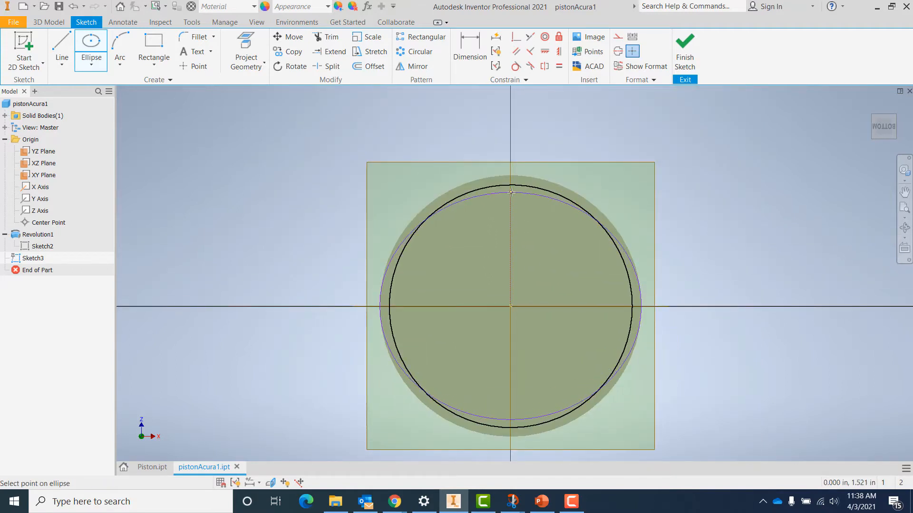
click(511, 193)
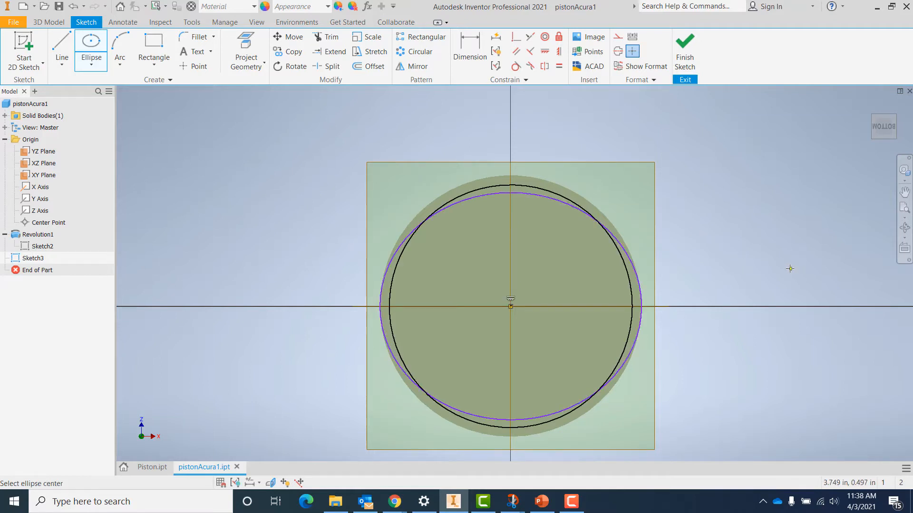
mouse_move(772, 261)
shift+middle_down()
mouse_move(768, 283)
mouse_move(755, 218)
shift+middle_up()
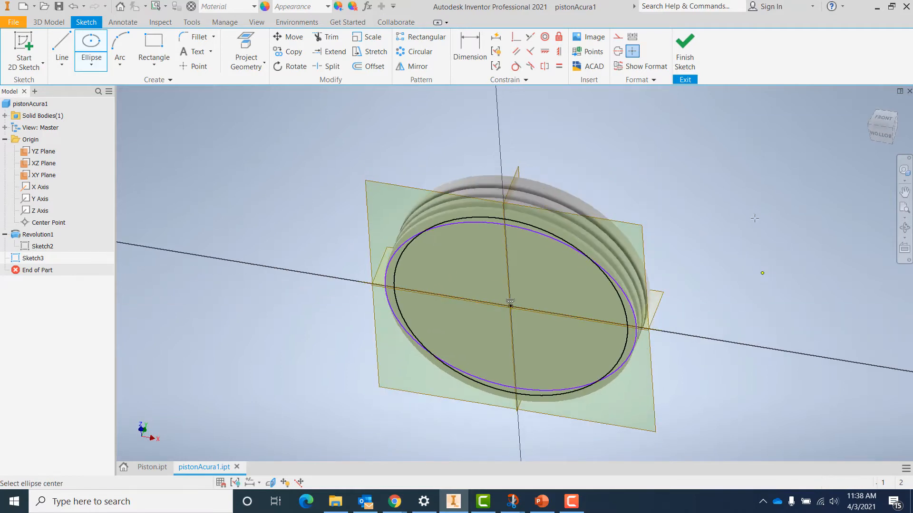
click(687, 52)
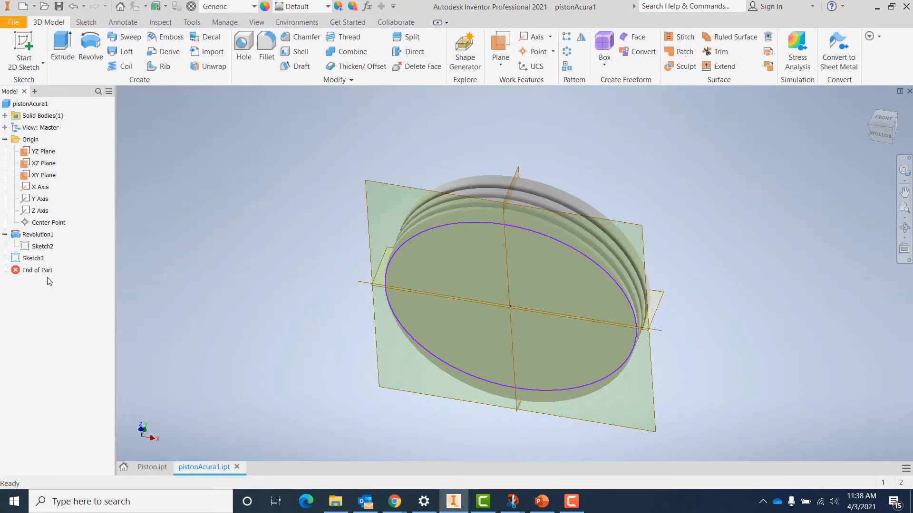
Extrude the ellipse 21/16 in away from the head as a joined skirt with a taper of 1 degree.
click(40, 258)
click(62, 48)
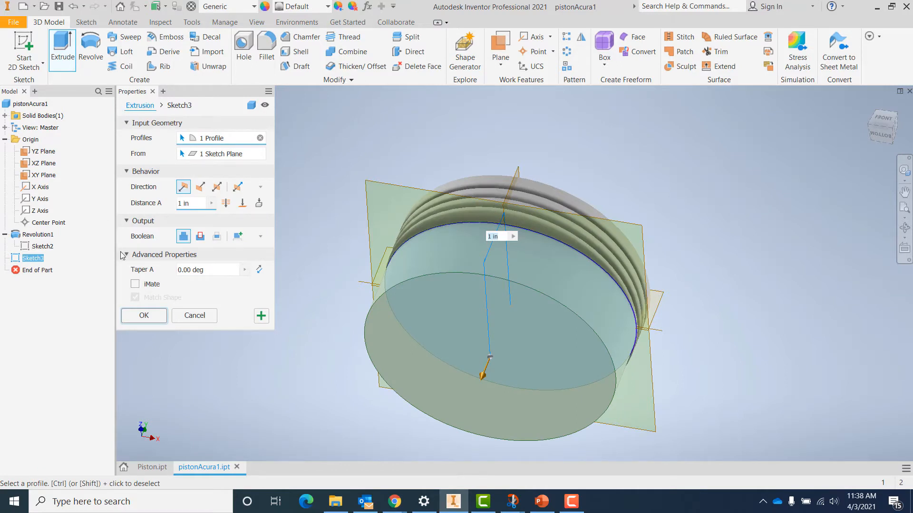
click(180, 269)
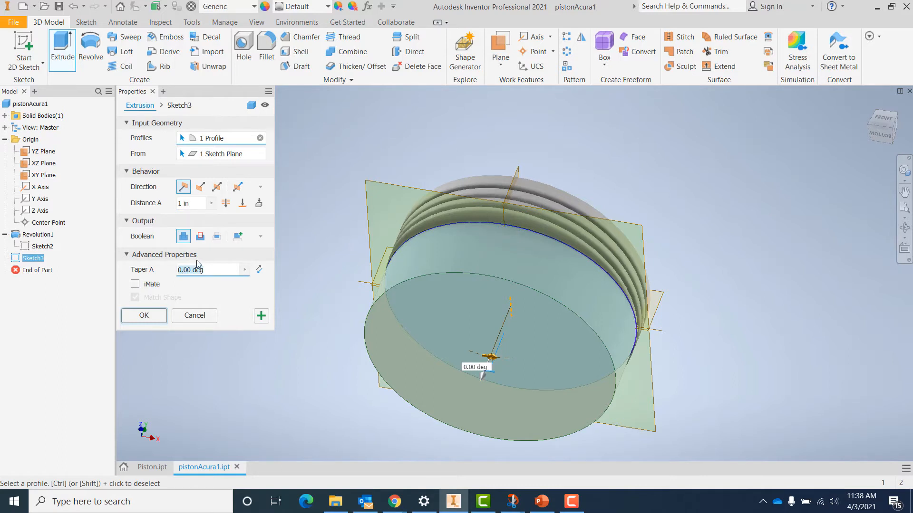
text(10)
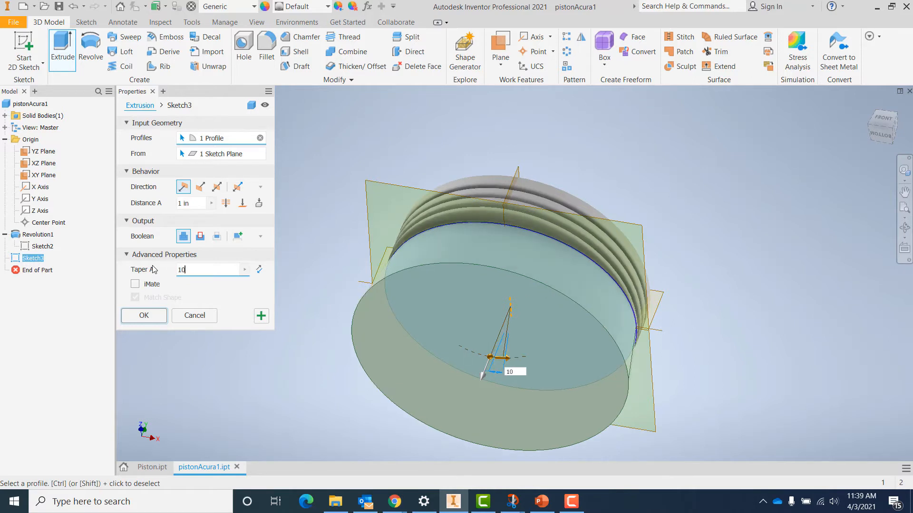
drag(200, 269, 165, 268)
text(1)
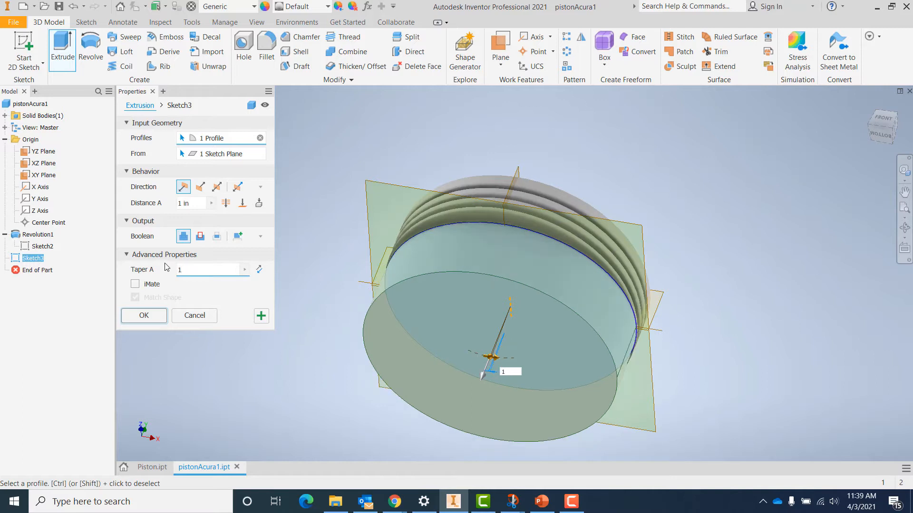
click(199, 203)
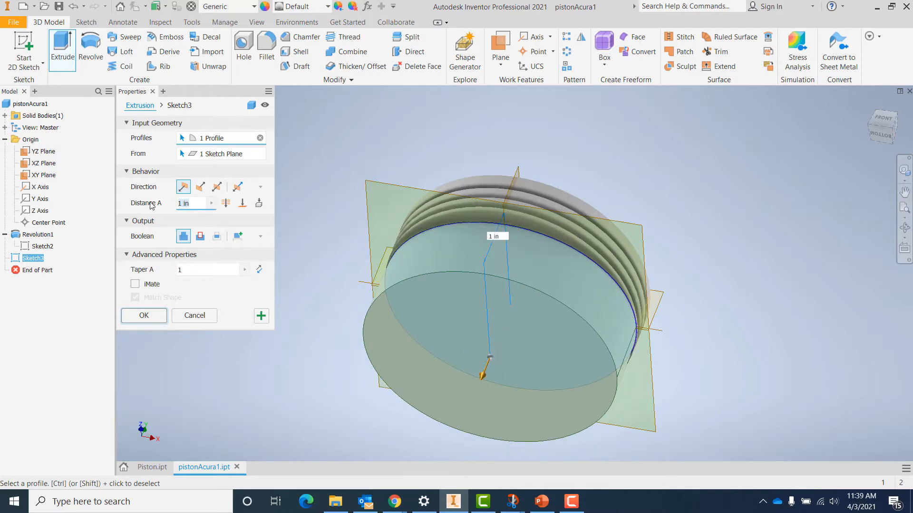
text(21/16)
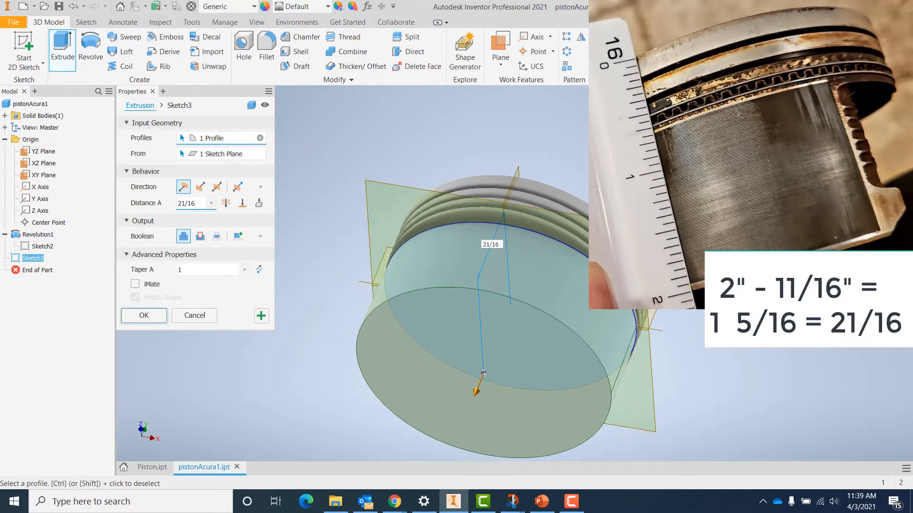
mouse_move(480, 266)
shift+middle_down()
mouse_move(483, 328)
mouse_move(473, 275)
mouse_move(444, 257)
mouse_move(484, 211)
mouse_move(478, 289)
mouse_move(483, 269)
shift+middle_up()
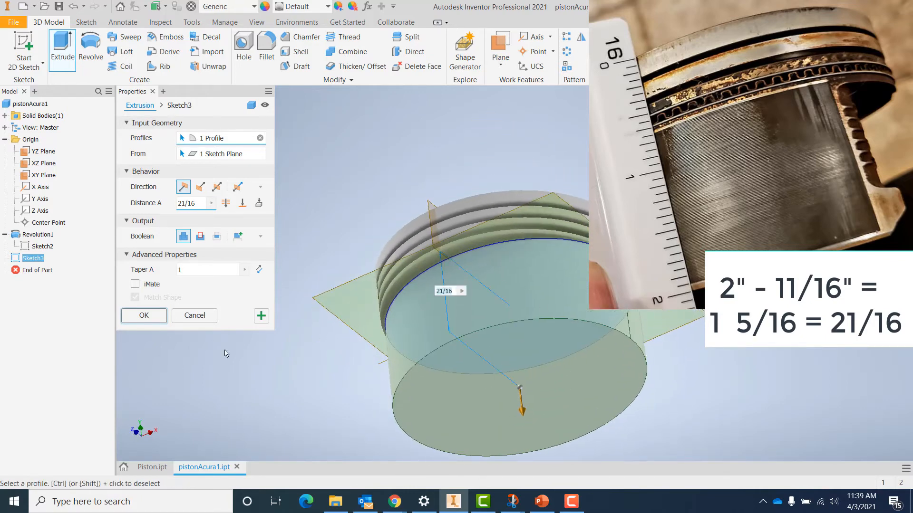
click(155, 317)
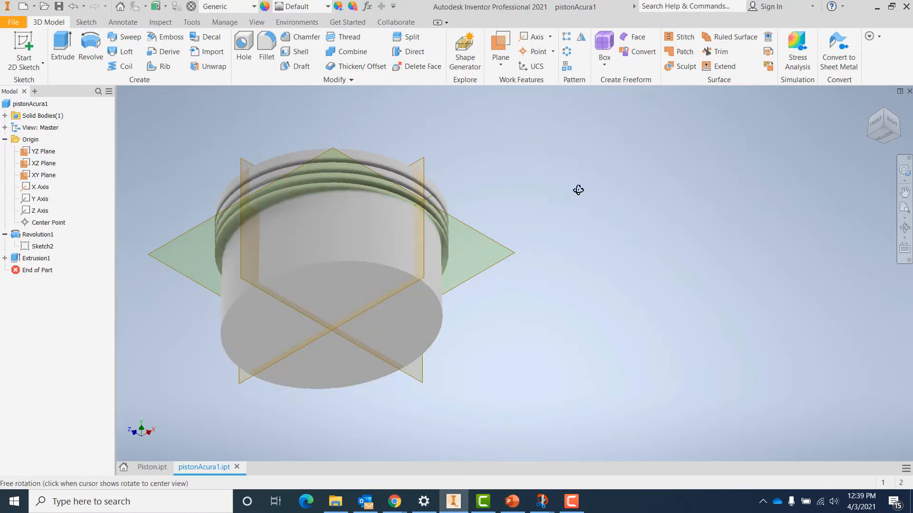
Create a work plane offset 1.75 in from the XY plane, toward the front of the piston.
shift+middle_drag(577, 190, 608, 236)
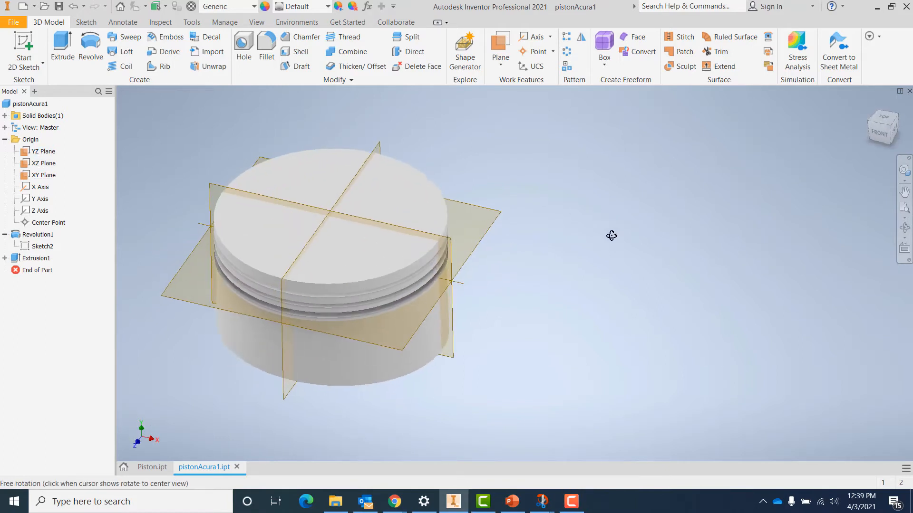
click(501, 66)
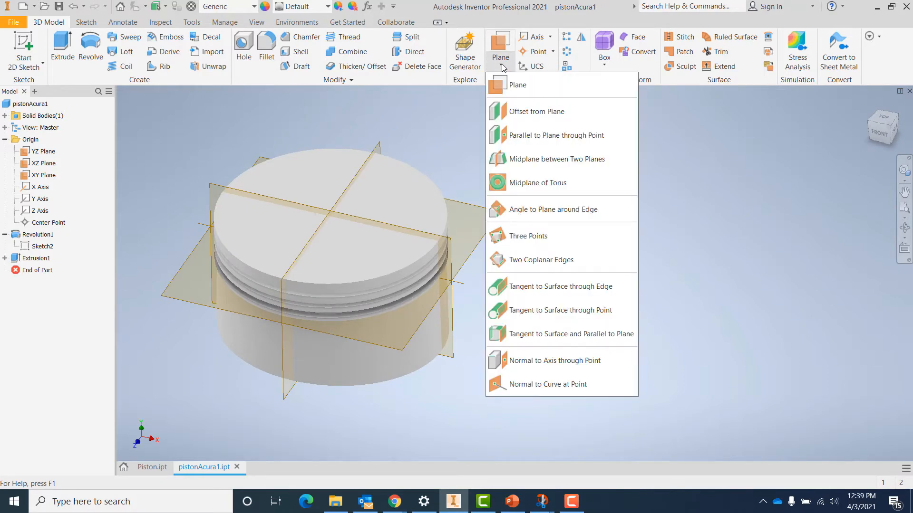
click(526, 114)
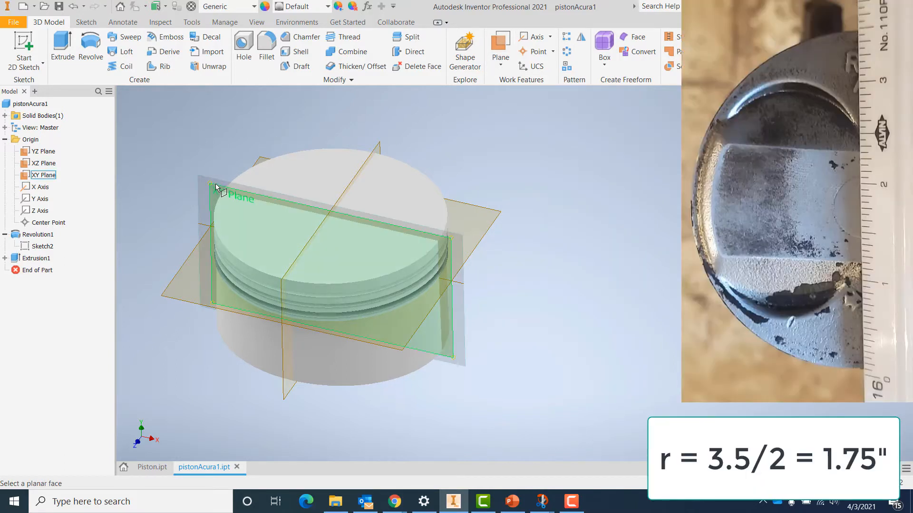
click(216, 184)
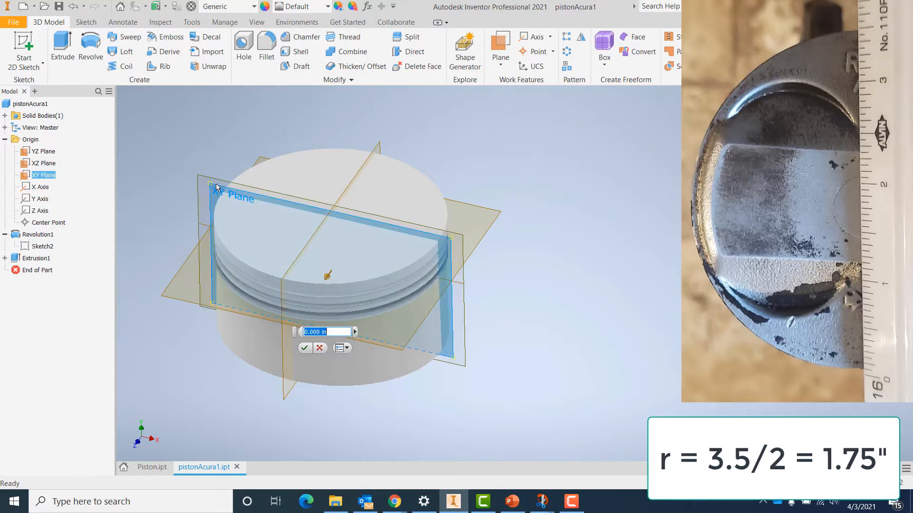
text(1.75)
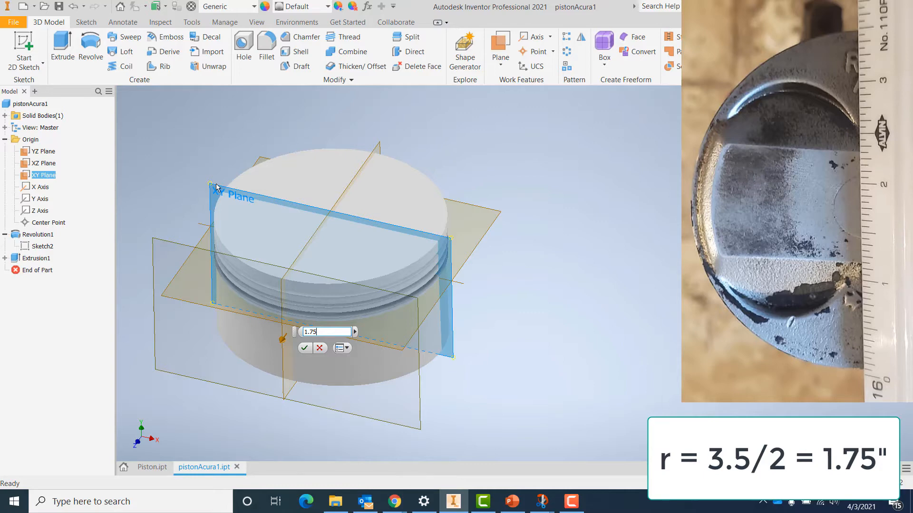
key(Return)
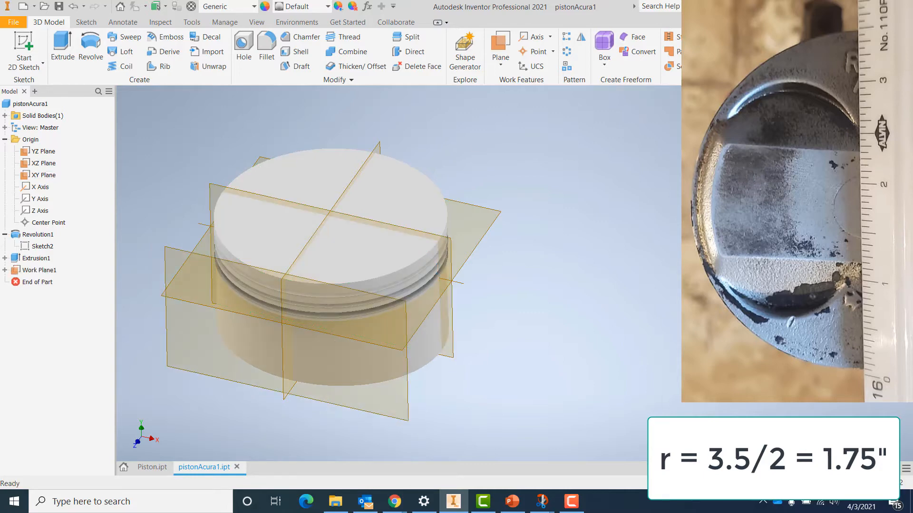
Start a sketch on the offset work plane and draw a 7/16 in vertical construction line downward from the origin.
shift+middle_drag(598, 267, 623, 248)
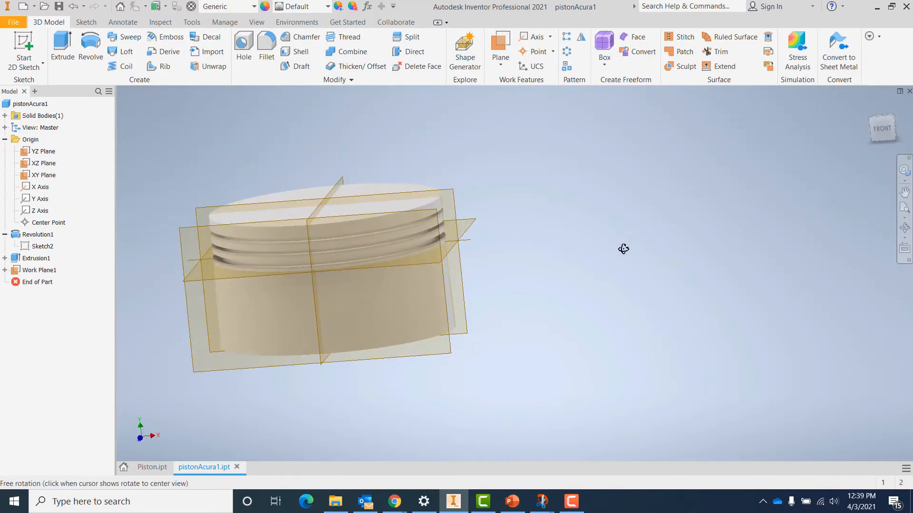
click(24, 48)
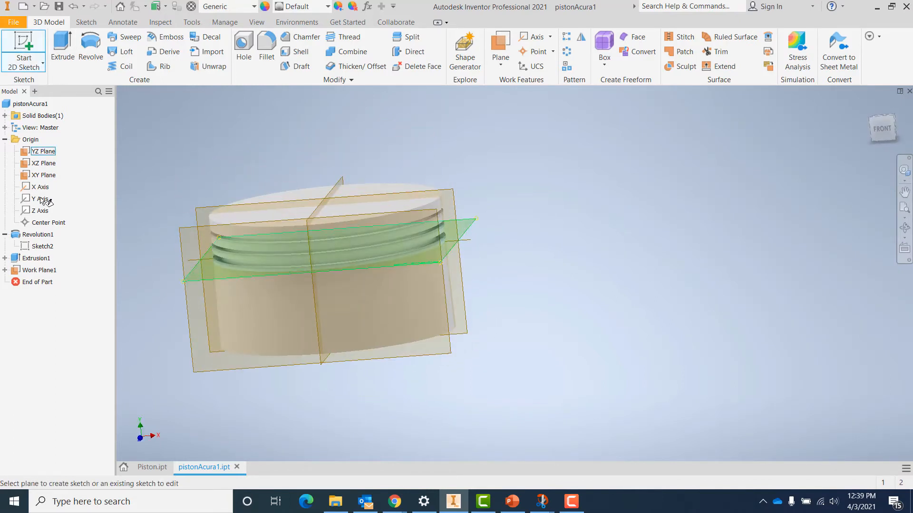
click(195, 354)
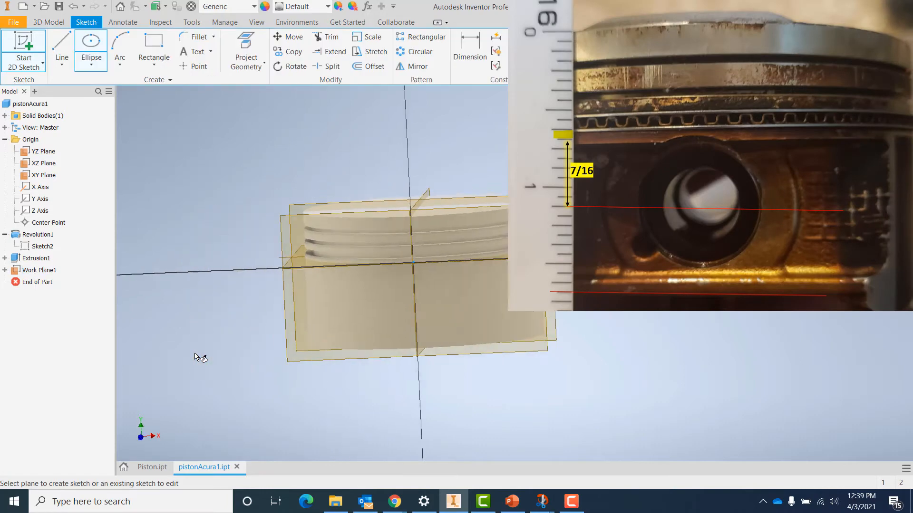
scroll(696, 313, up, 4)
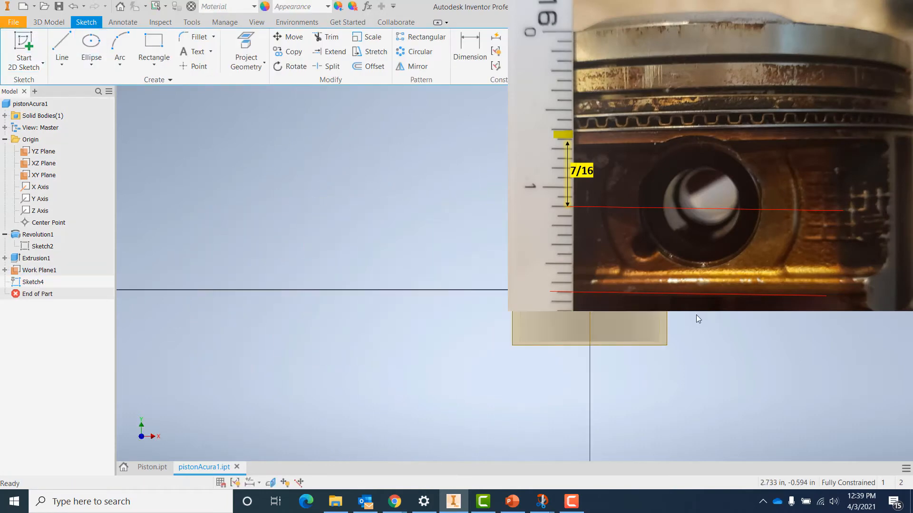
middle_drag(686, 313, 751, 320)
click(62, 48)
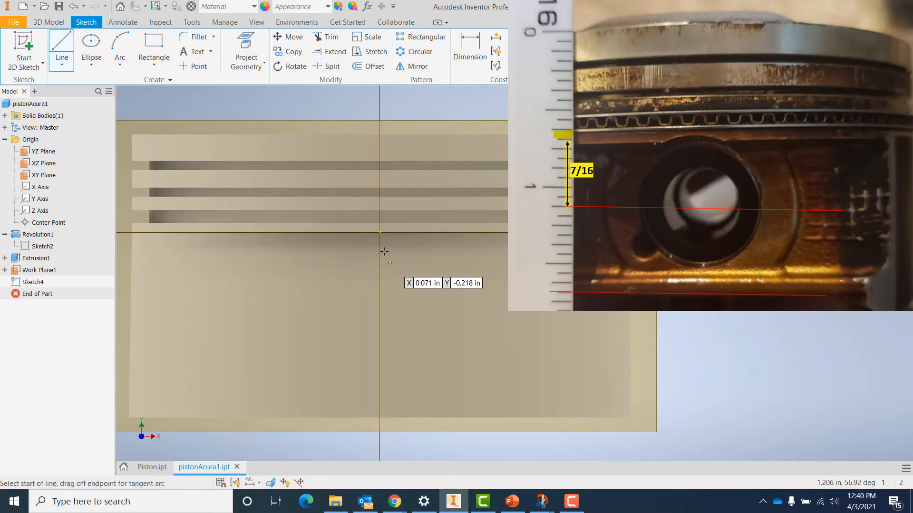
click(380, 232)
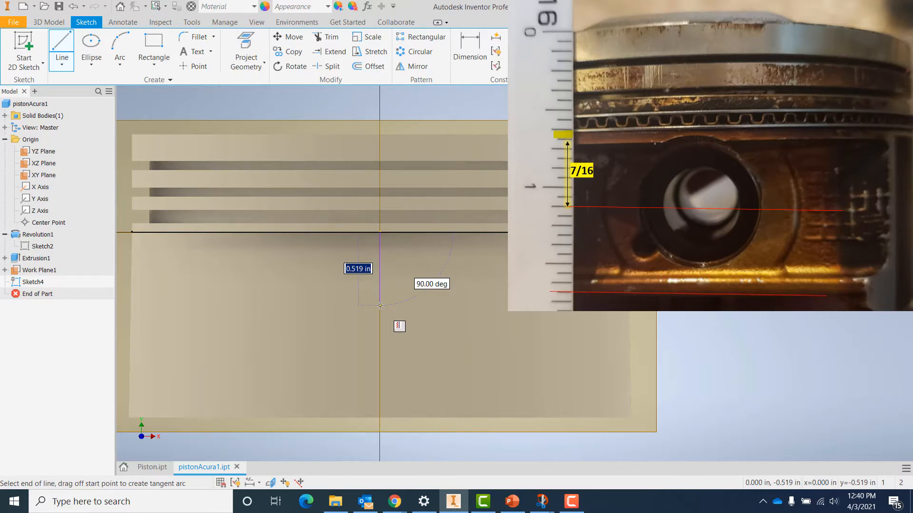
text(7/16)
key(Return)
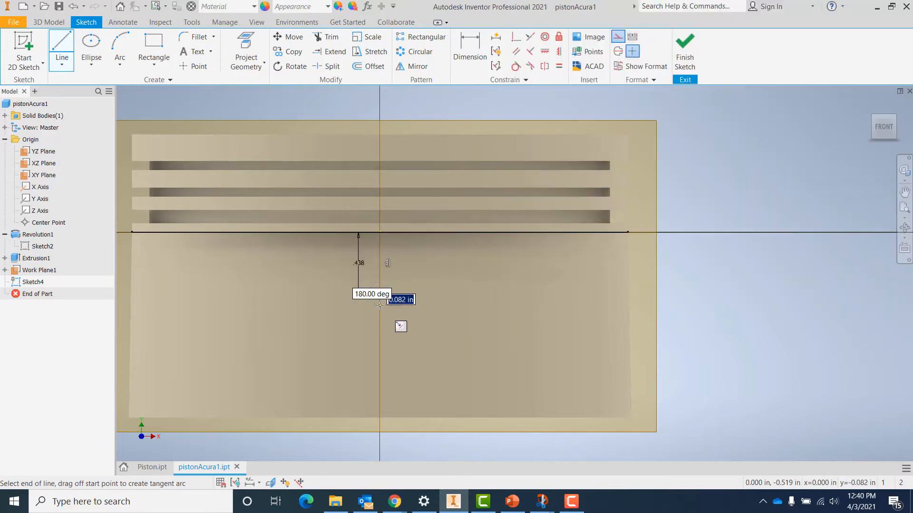
key(Escape)
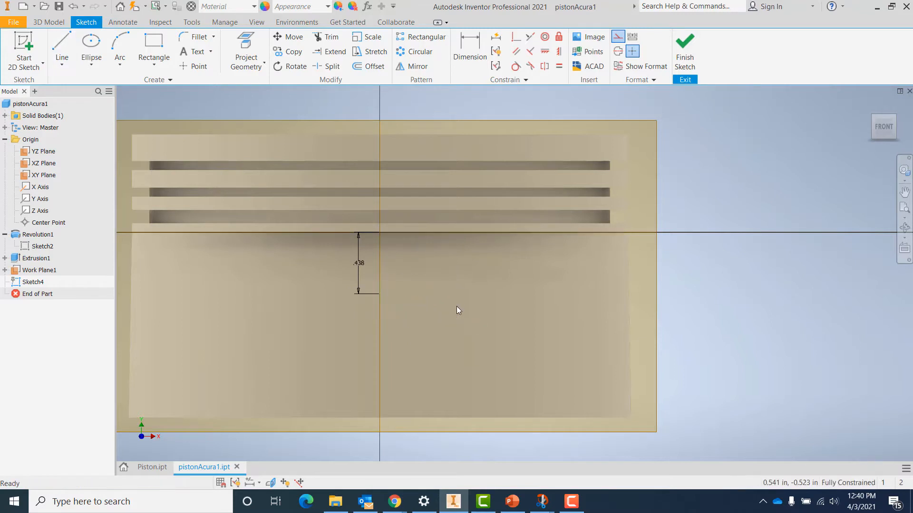
Draw a 7/8 in diameter circle centered on the lower end of the vertical line and finish the sketch.
click(91, 63)
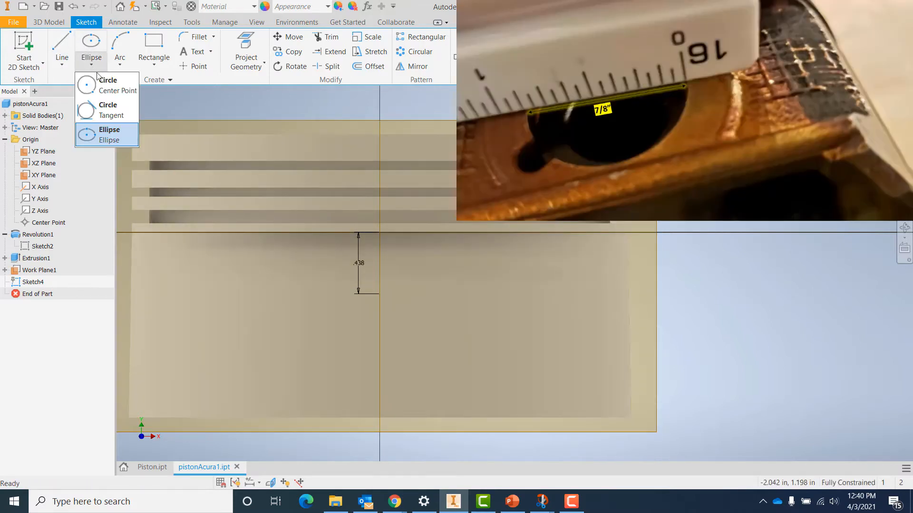
click(102, 84)
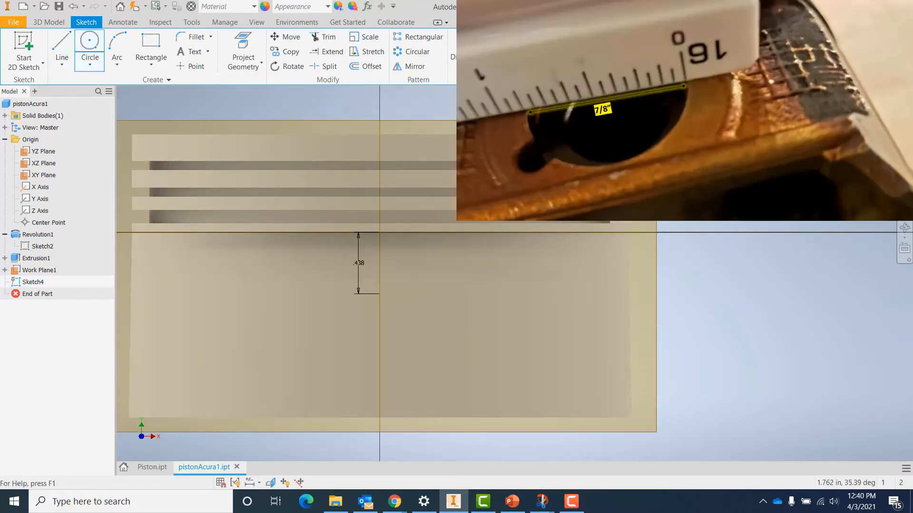
click(380, 295)
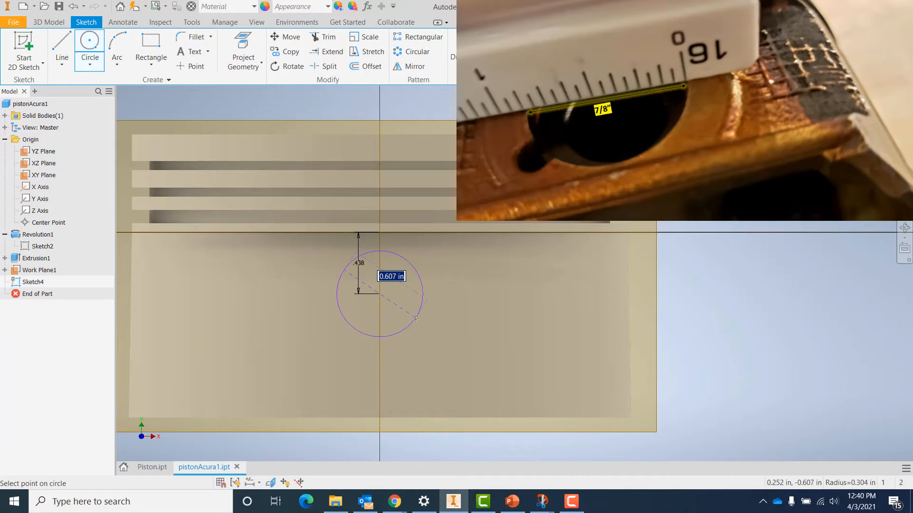
text(7/8)
key(Return)
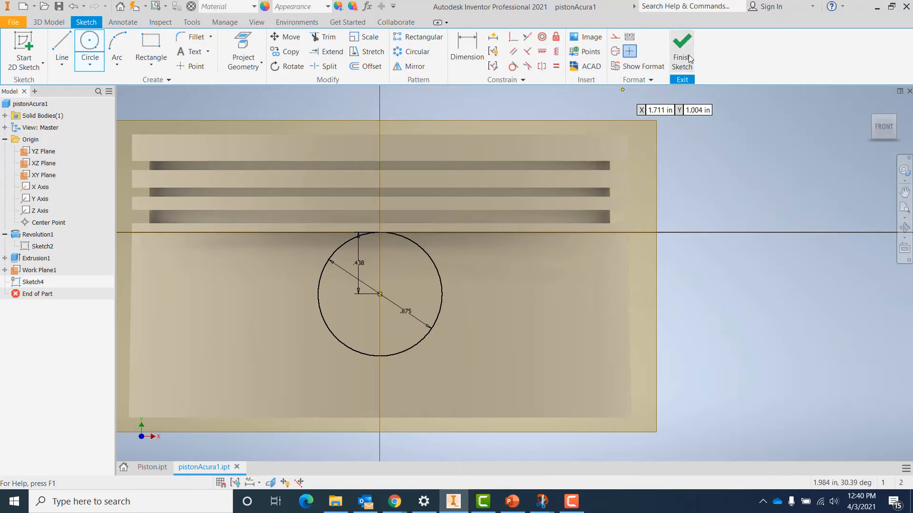
click(689, 58)
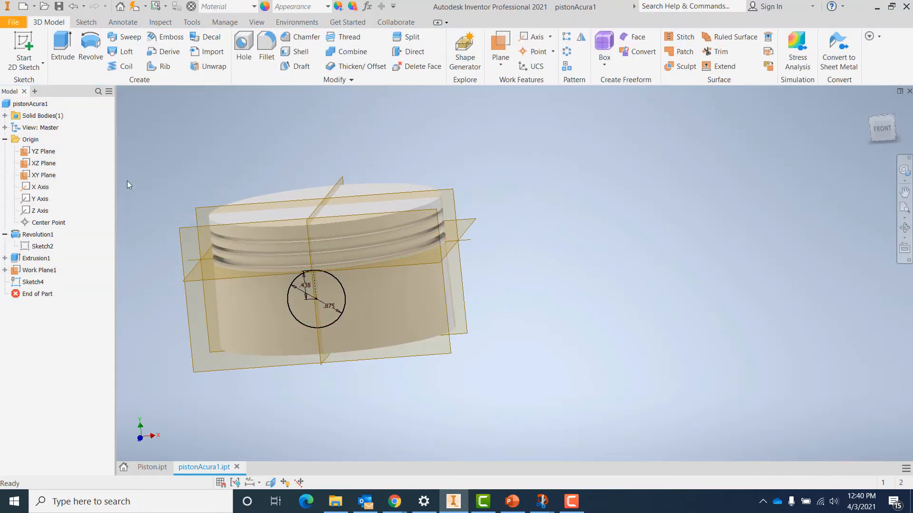
Extrude the circle as a 5 in cut in the flipped direction, through the piston skirt, for the pin hole.
click(63, 47)
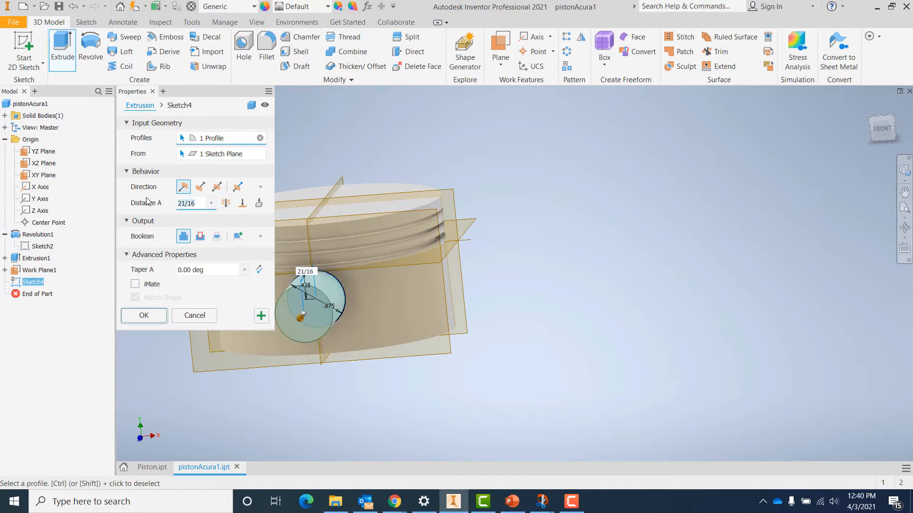
text(5)
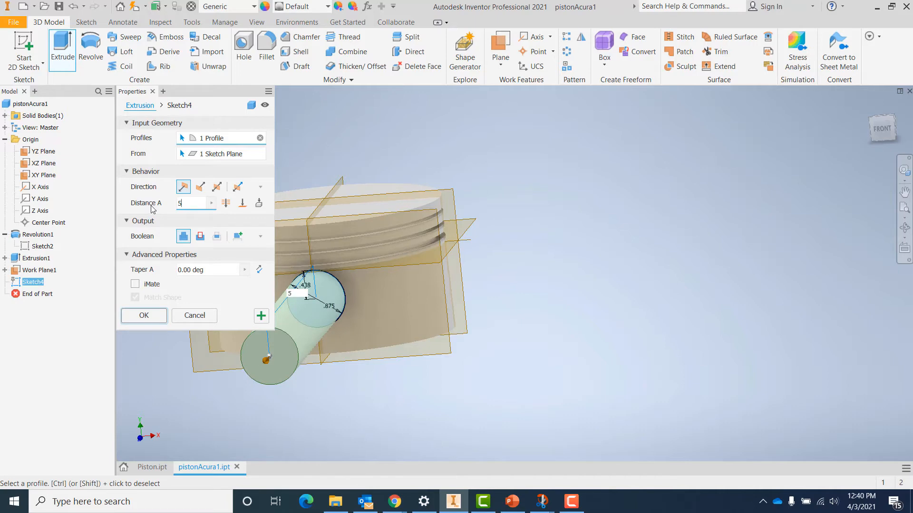
click(200, 186)
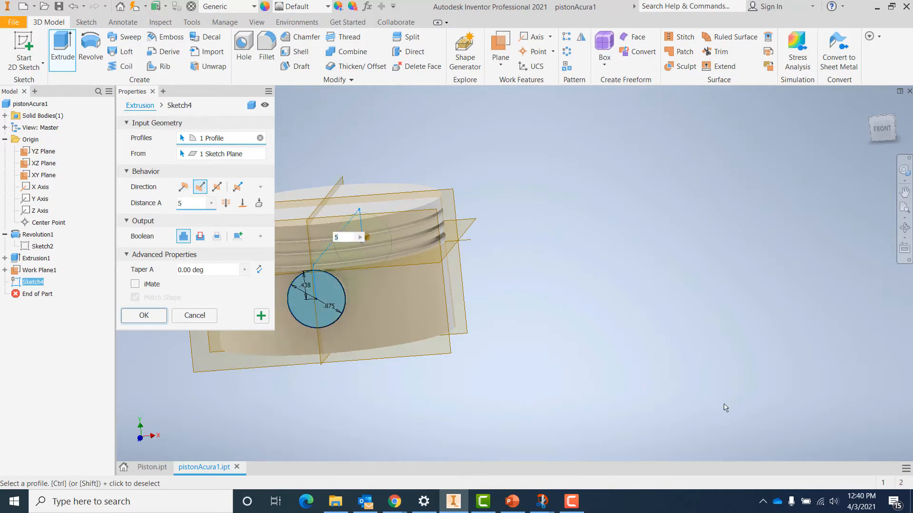
shift+middle_drag(600, 287, 513, 300)
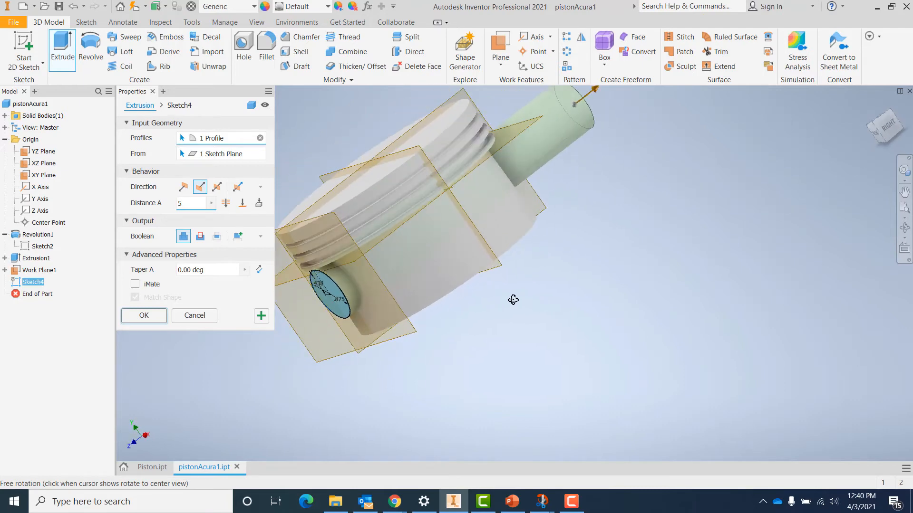
click(201, 236)
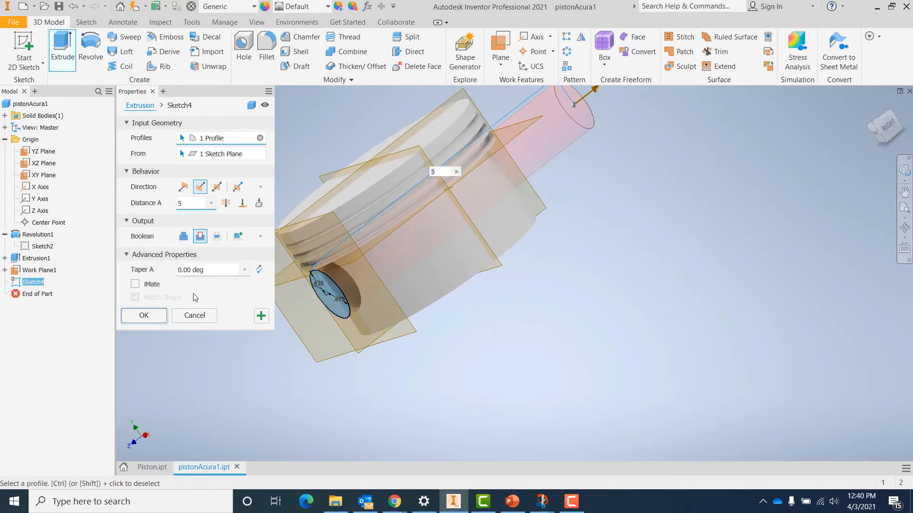
click(153, 316)
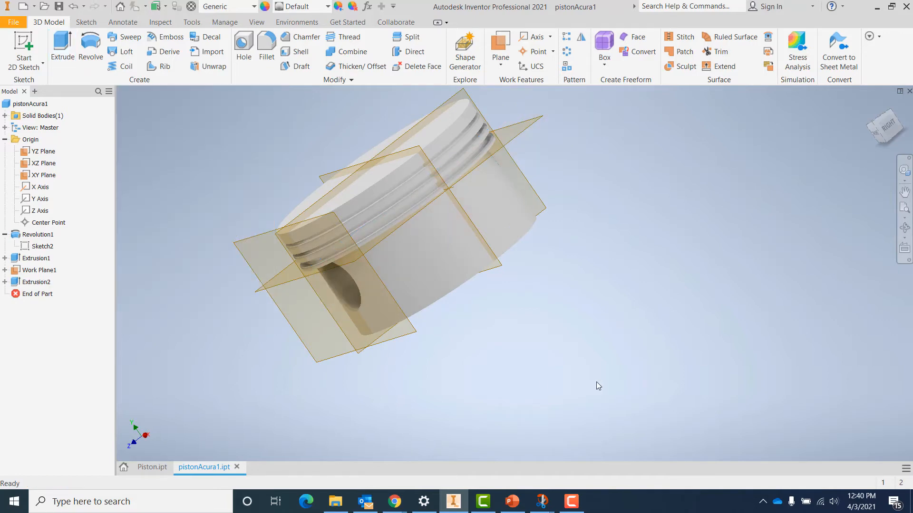
Start a new sketch on the offset work plane and project the skirt face outline with the pin hole edge.
shift+middle_drag(603, 354, 630, 338)
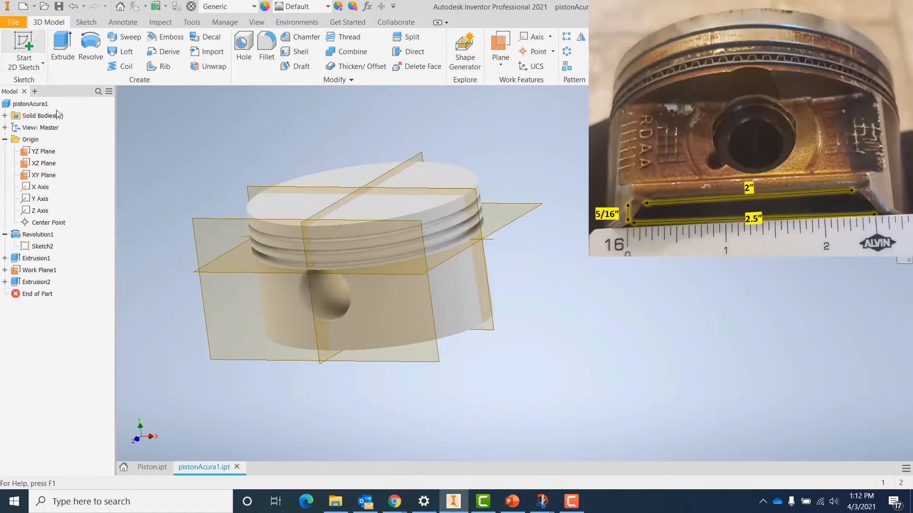
click(24, 50)
click(214, 345)
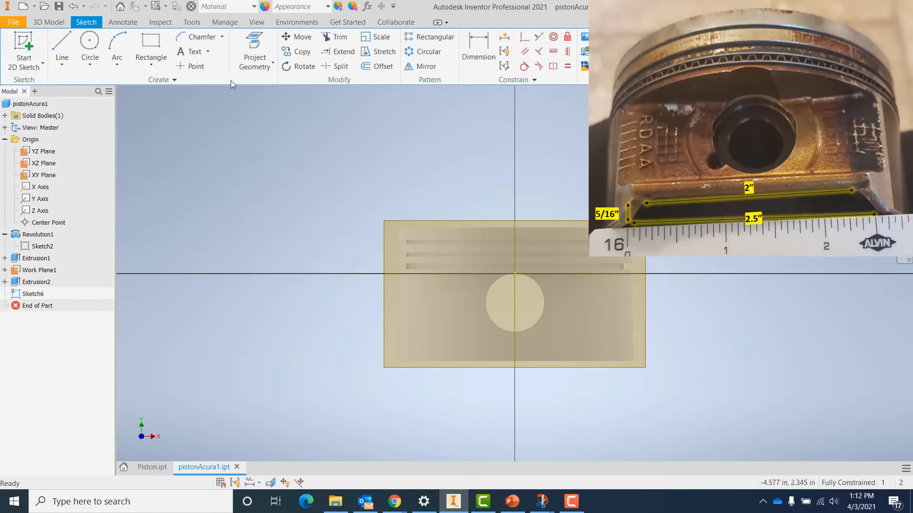
click(254, 55)
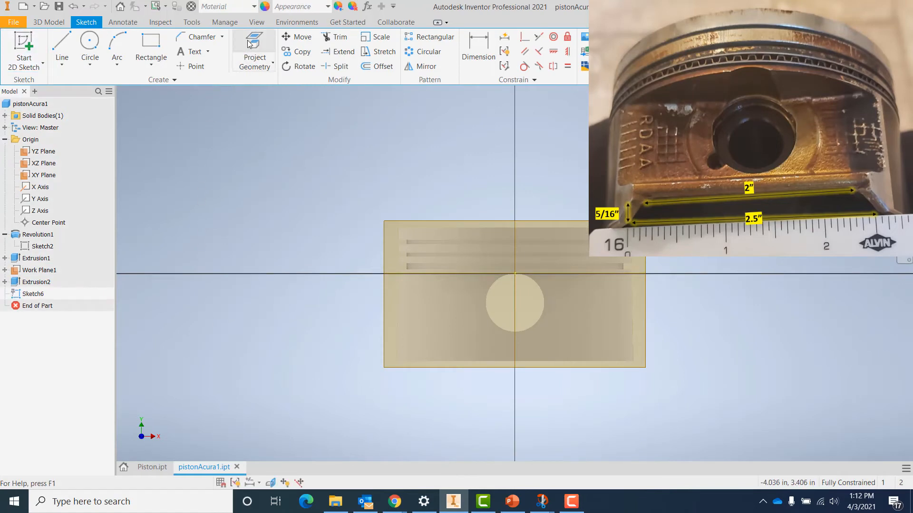
click(559, 346)
scroll(603, 387, down, 2)
scroll(600, 381, up, 5)
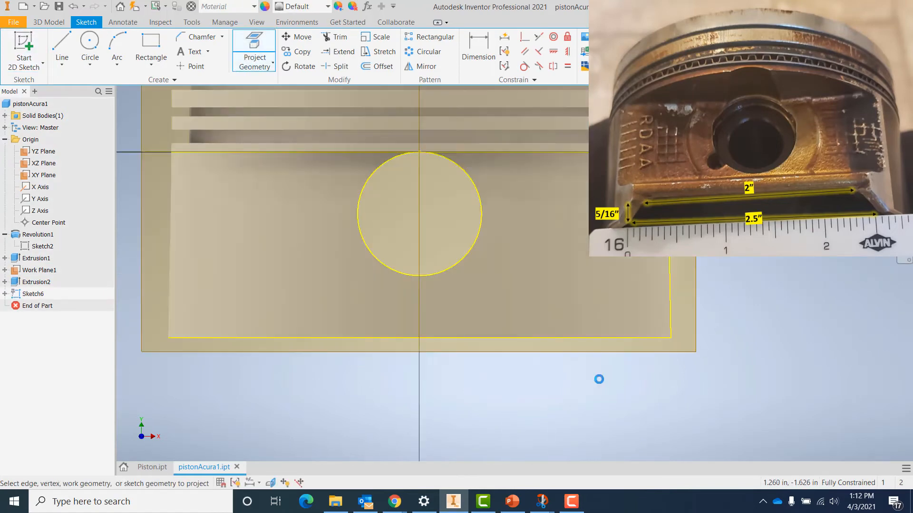
middle_drag(570, 371, 536, 400)
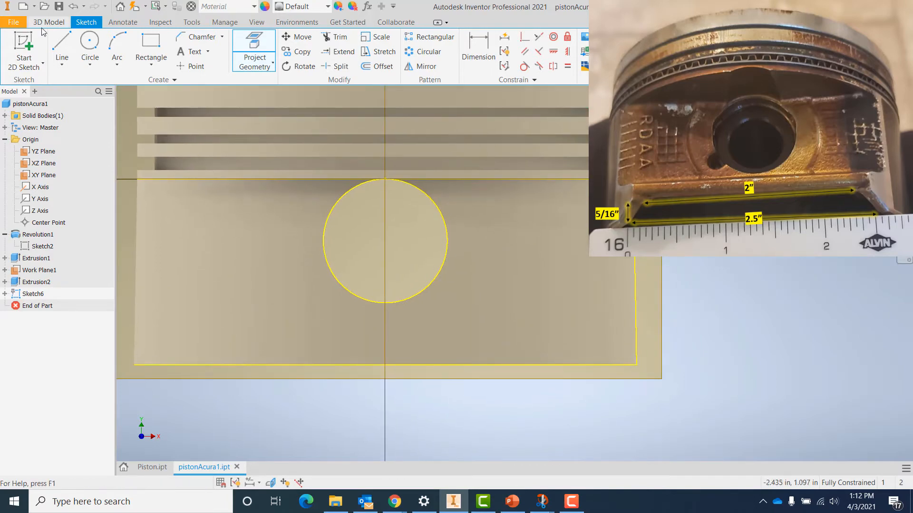
From the midpoint of the skirt's bottom edge, draw a 1.25 in construction line toward negative X, then a 5/16 in line straight up.
click(59, 40)
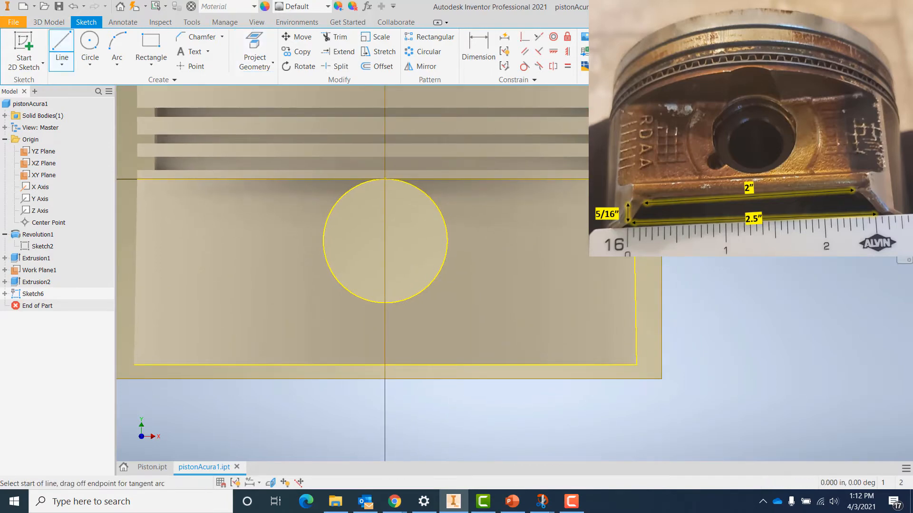
click(384, 365)
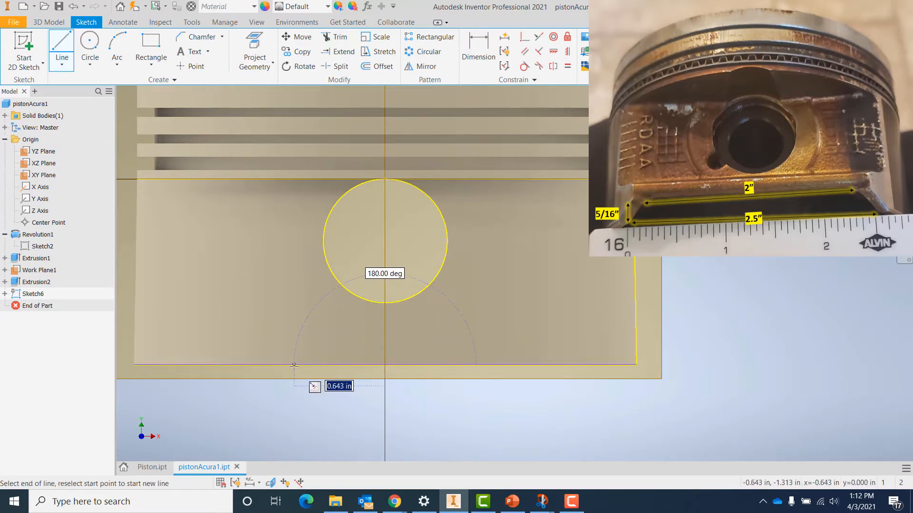
text(1.25)
key(Return)
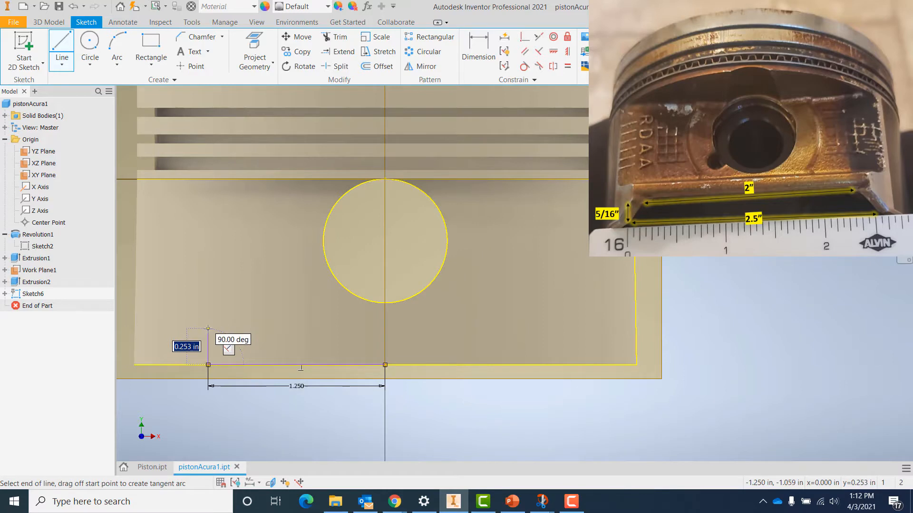
text(5/16)
key(Return)
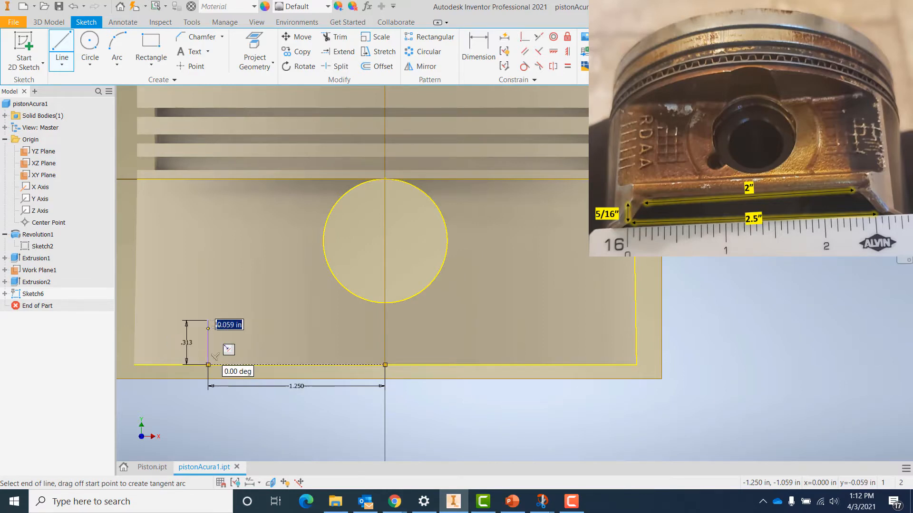
key(Escape)
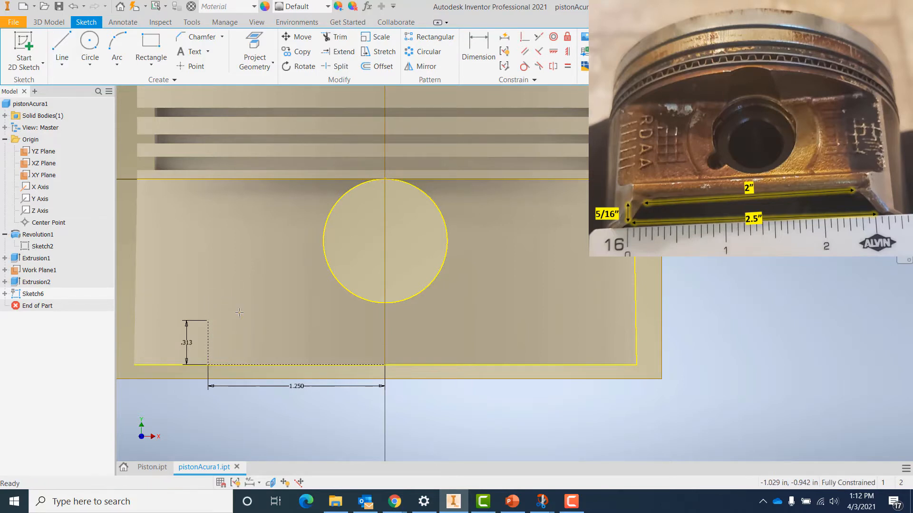
Draw a 1.25 in construction line from the bottom edge's midpoint toward positive X along the edge.
click(62, 46)
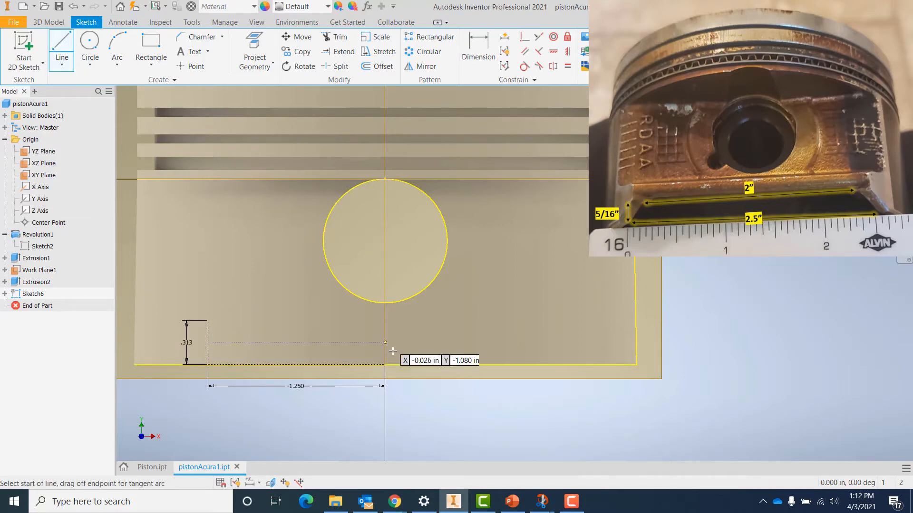
click(385, 364)
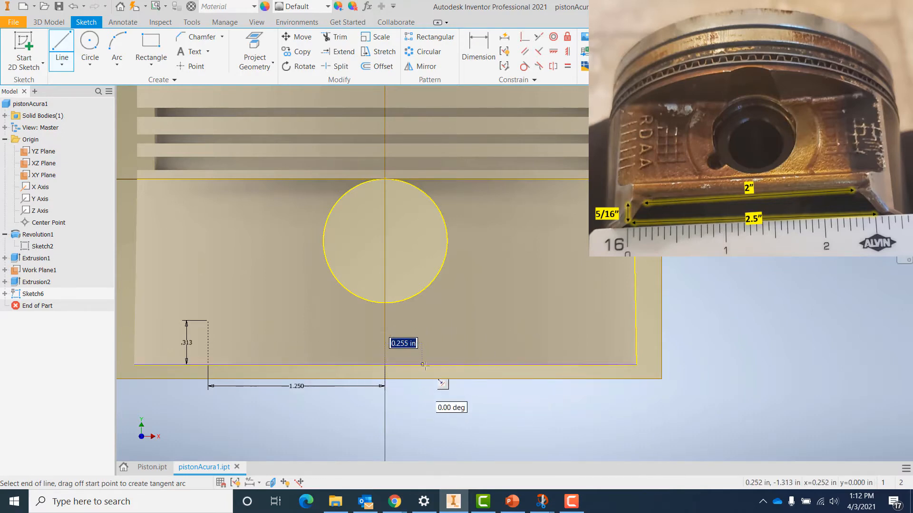
text(1)
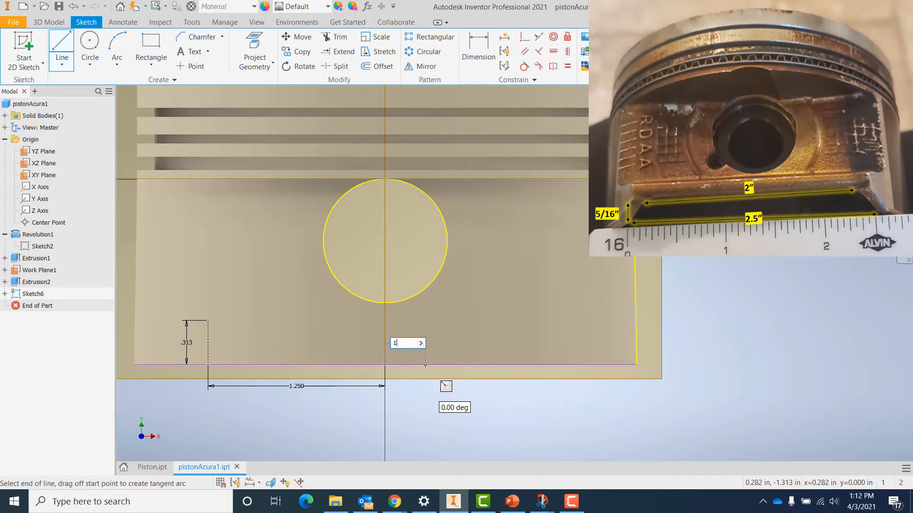
text(.25)
key(Return)
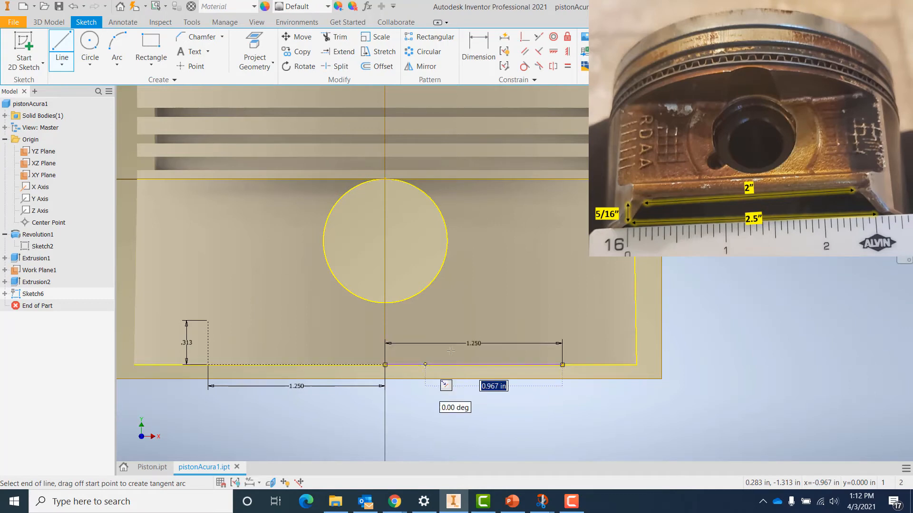
key(Escape)
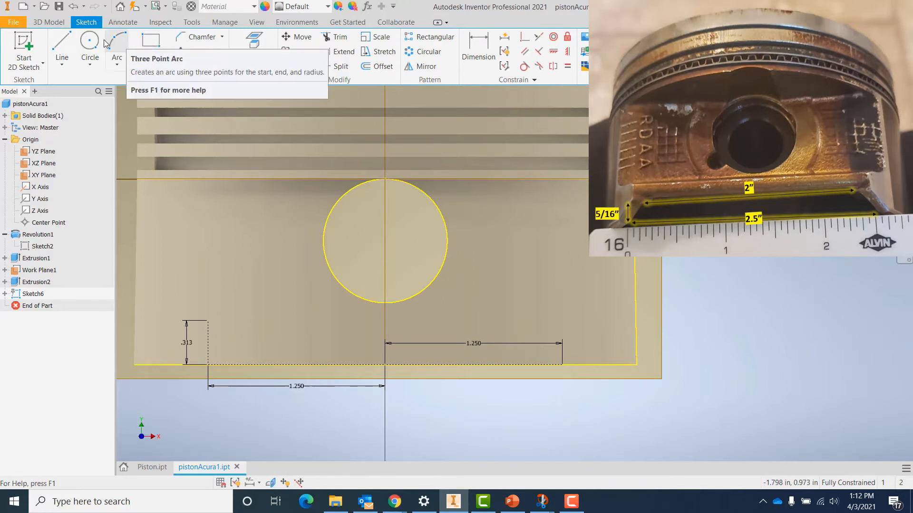
Close the rectangle with a vertical line at the +X end and a horizontal line across the top, and convert its construction lines to normal geometry.
click(61, 48)
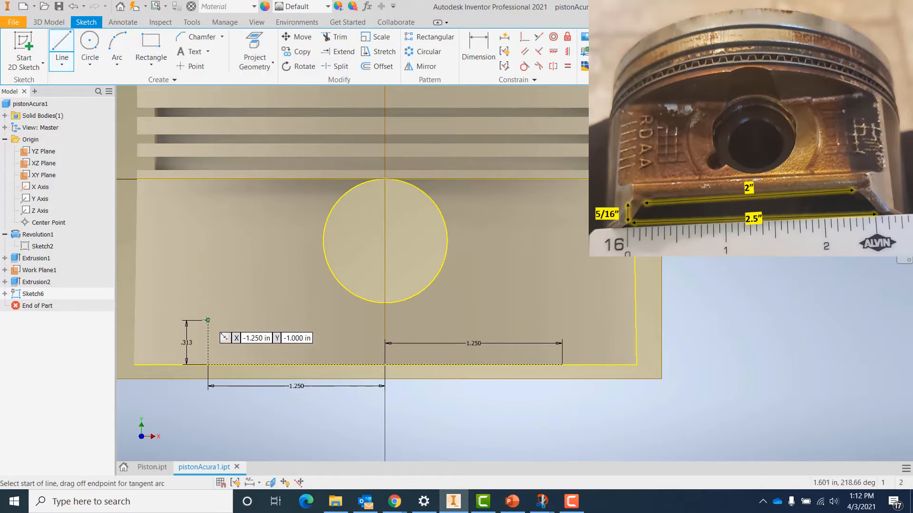
click(561, 365)
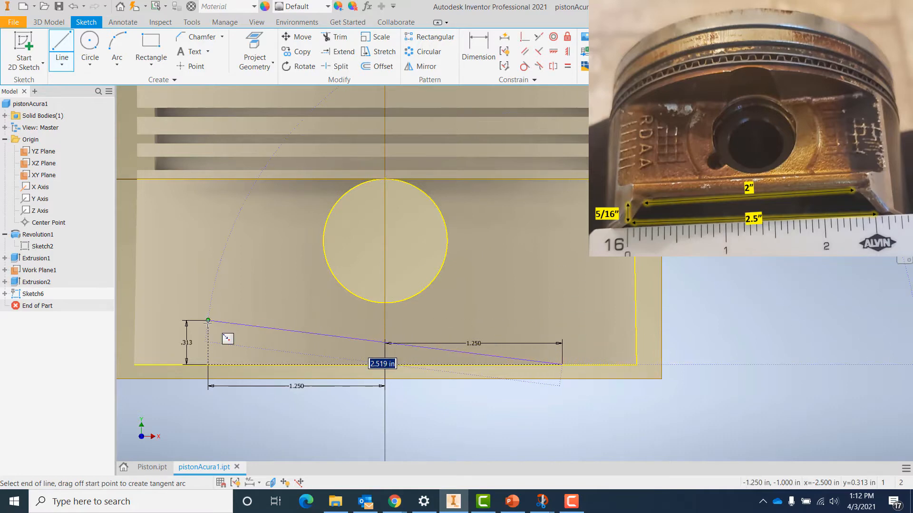
click(561, 321)
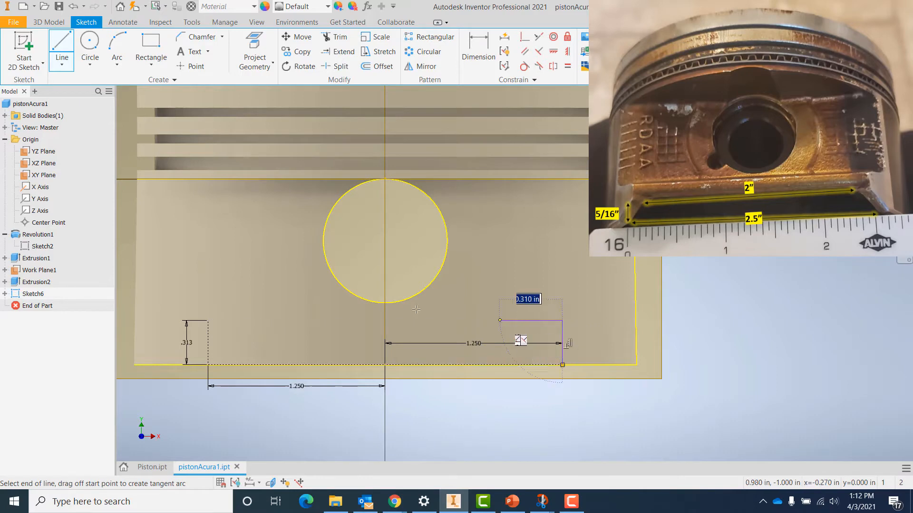
click(208, 320)
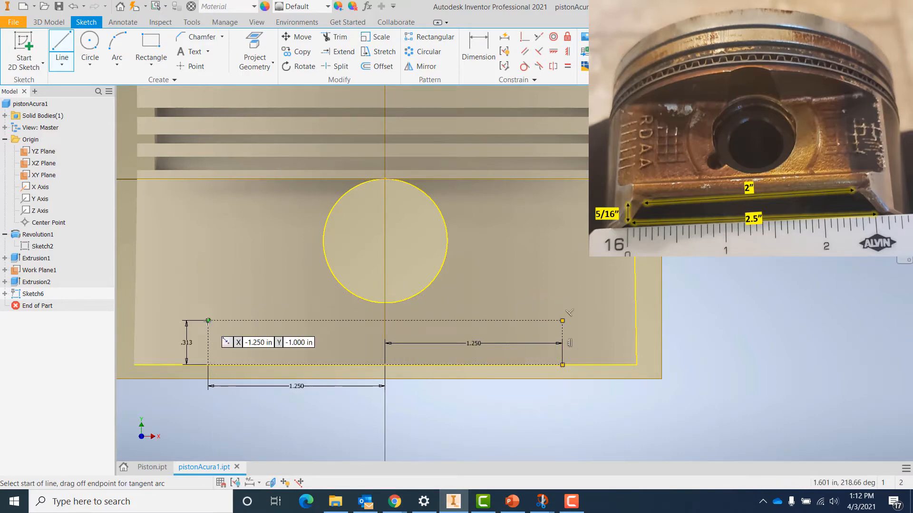
key(Escape)
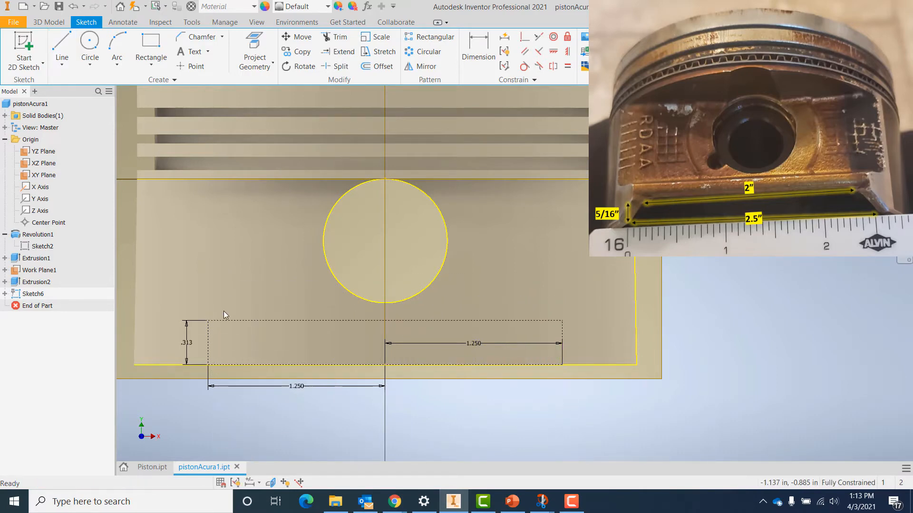
drag(187, 294, 581, 392)
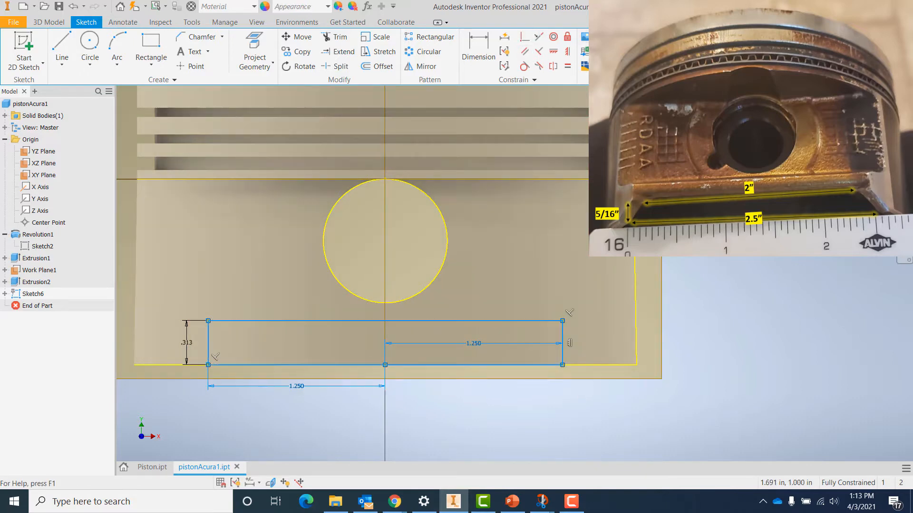
click(738, 277)
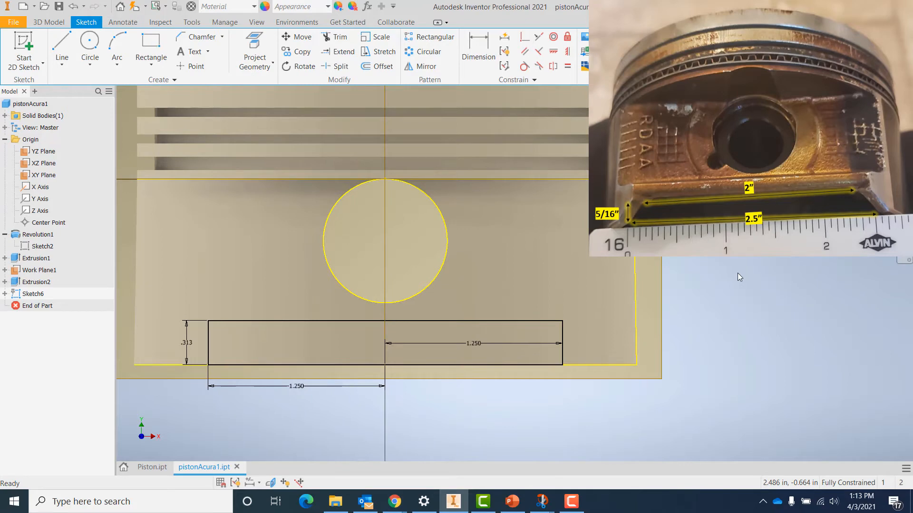
Chamfer the rectangle's upper corner on the +X side with distances of 0.25 in along the top and 5/16 in down the side.
click(196, 38)
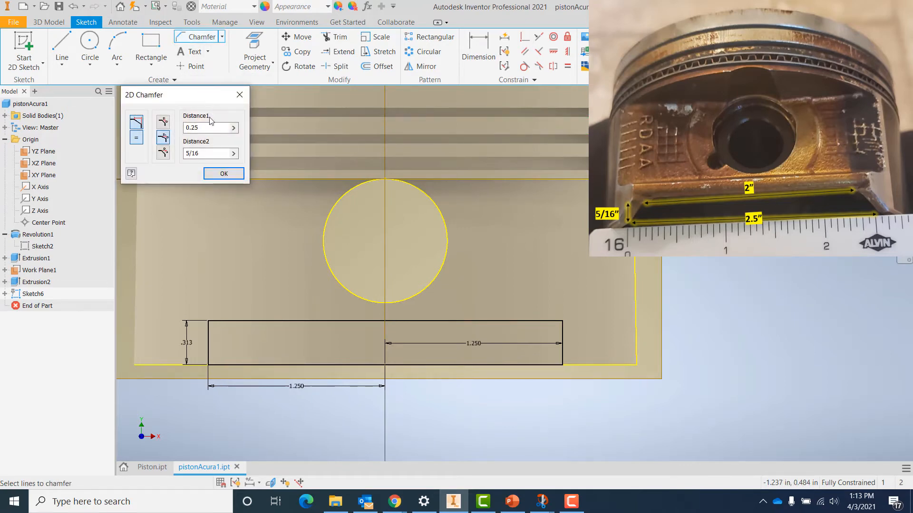
click(205, 129)
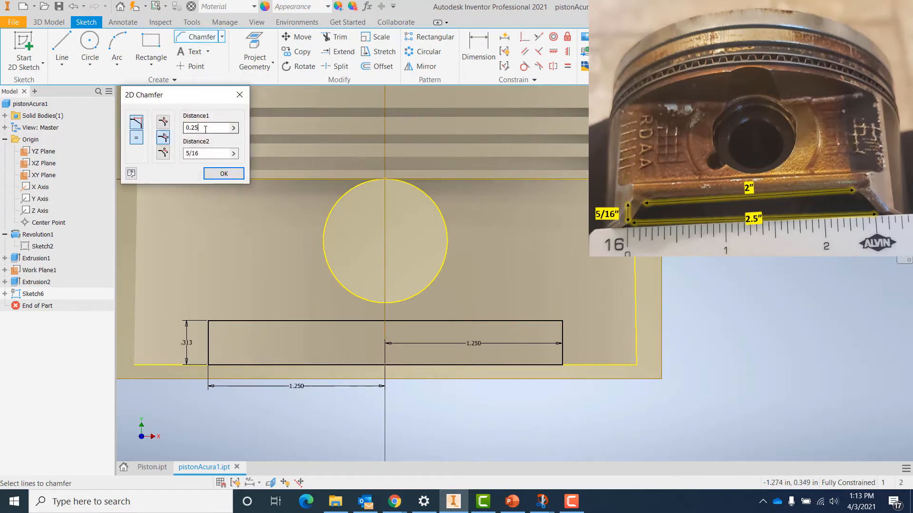
click(208, 152)
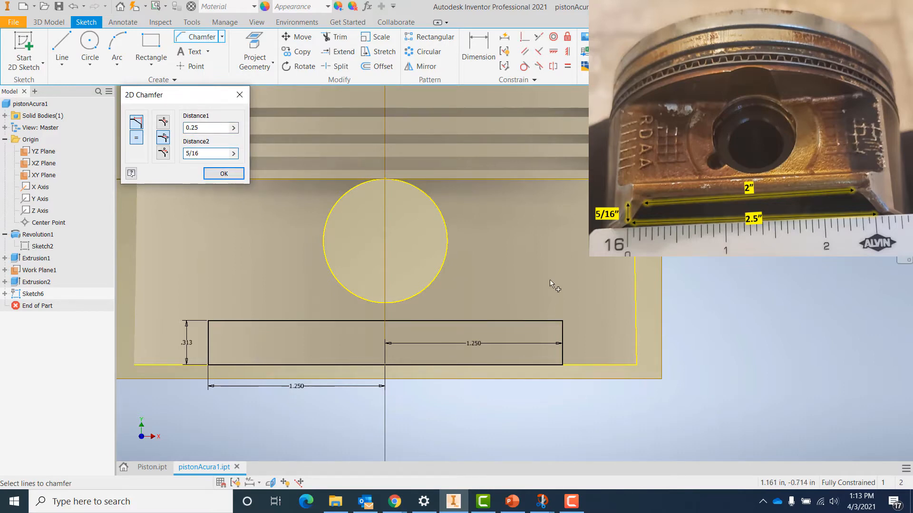
click(531, 320)
click(562, 335)
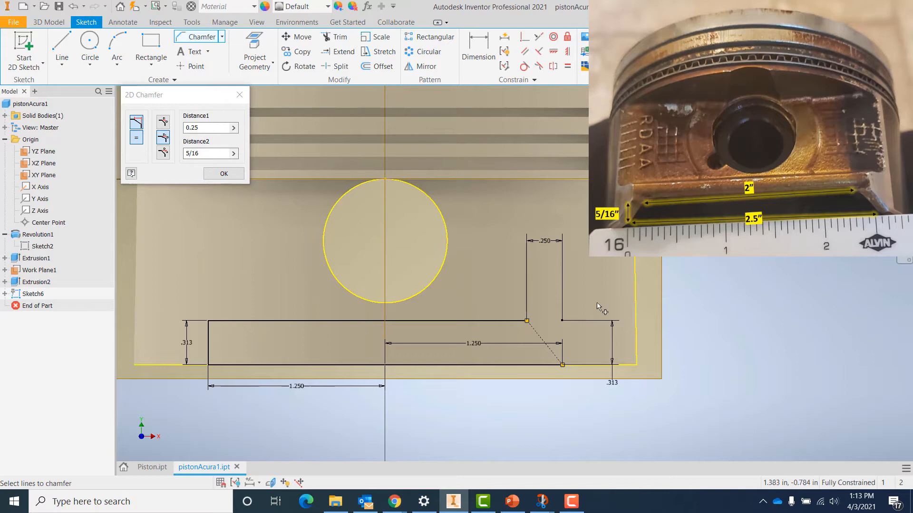
click(224, 173)
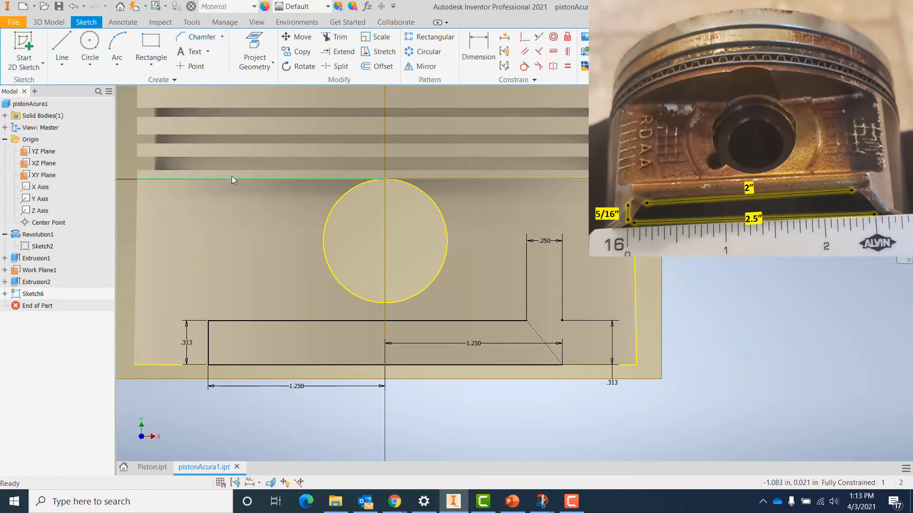
Chamfer the rectangle's upper corner on the -X side 0.25 by 5/16 in, and convert the +X chamfer line to normal geometry.
click(202, 37)
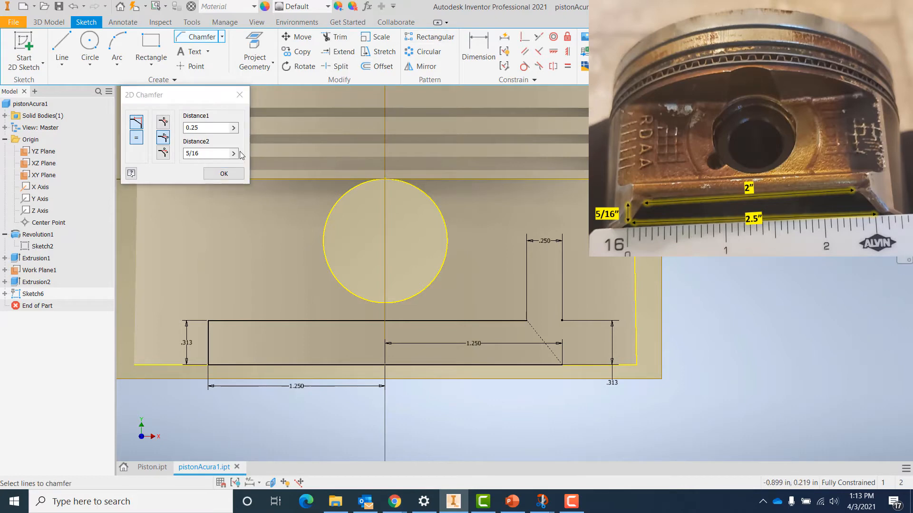
click(214, 155)
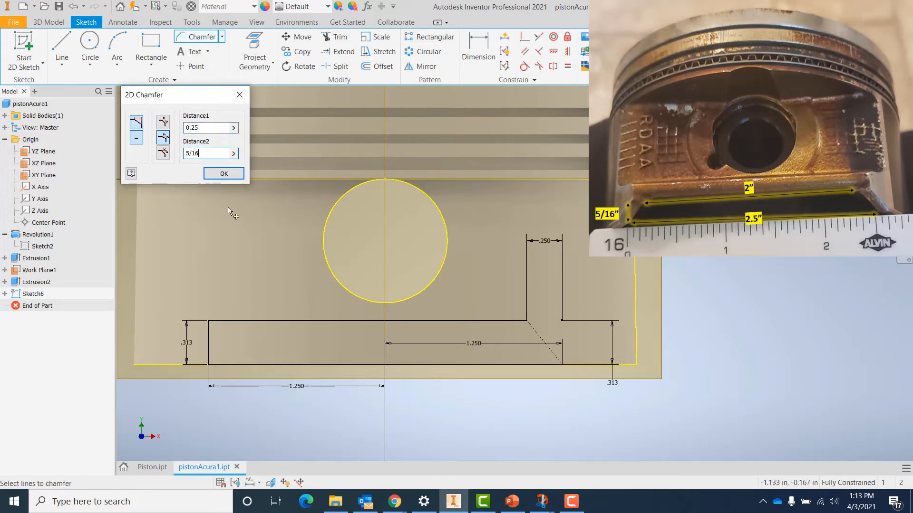
click(245, 321)
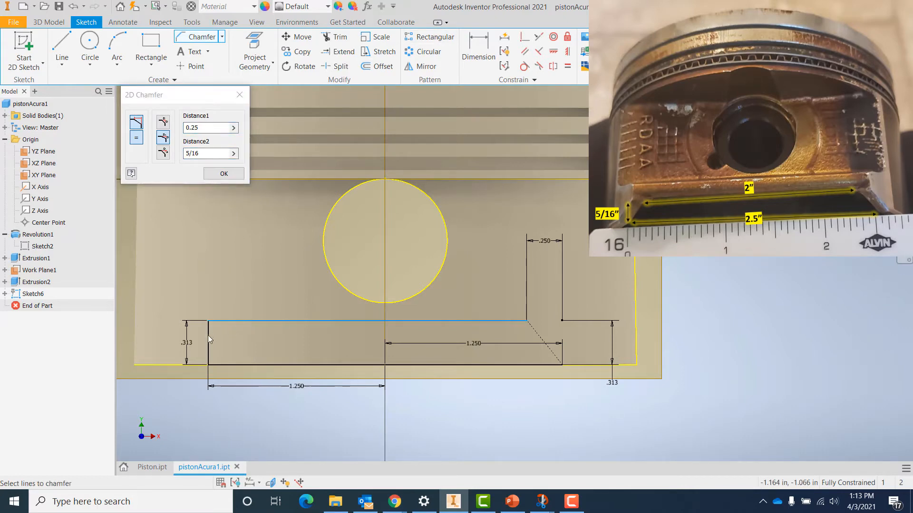
click(208, 341)
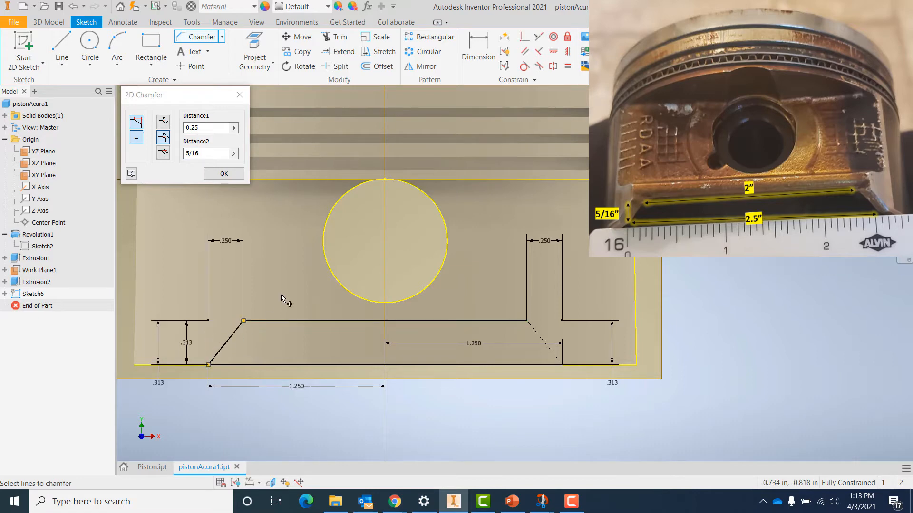
click(223, 174)
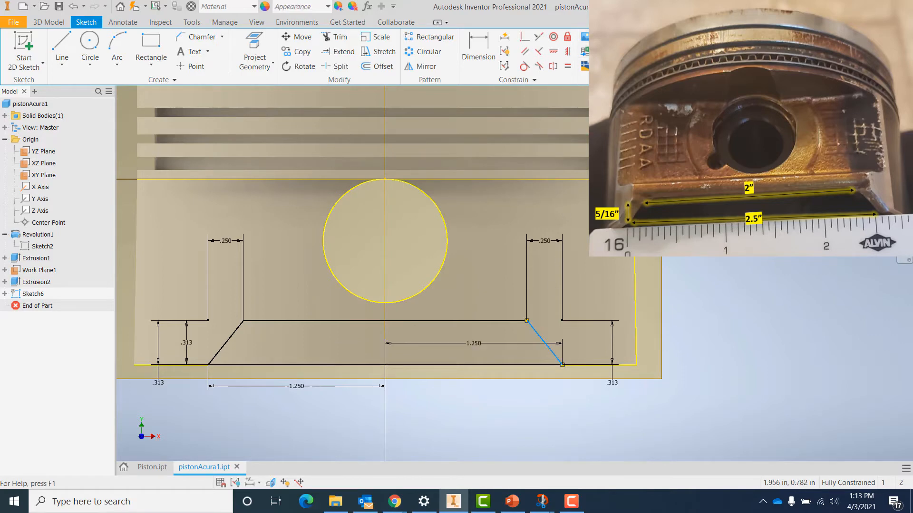
click(747, 113)
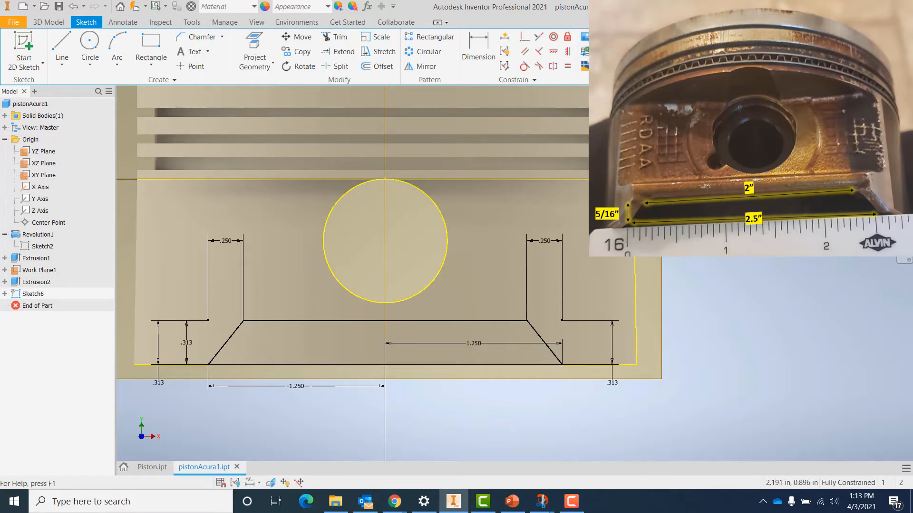
Finish the sketch and extrude the trapezoid as a 5 in cut in the flipped direction, through the bottom of the skirt.
click(695, 52)
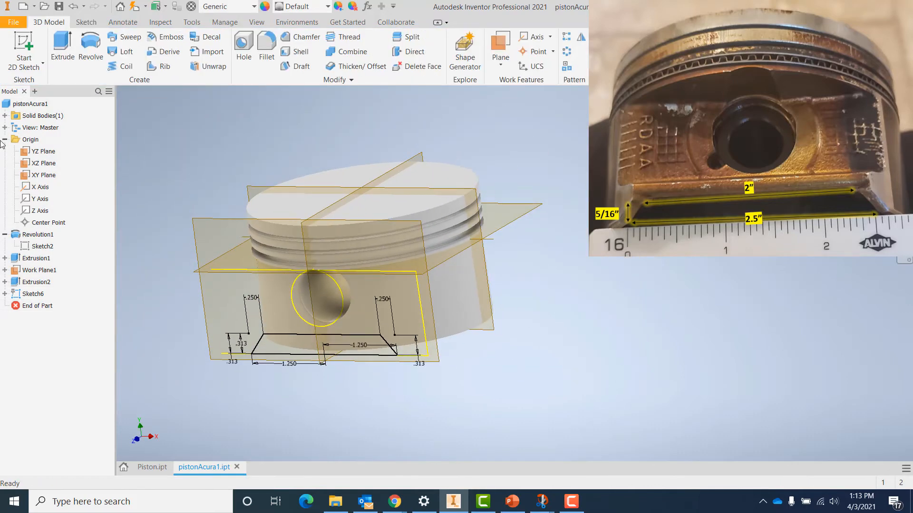
click(62, 48)
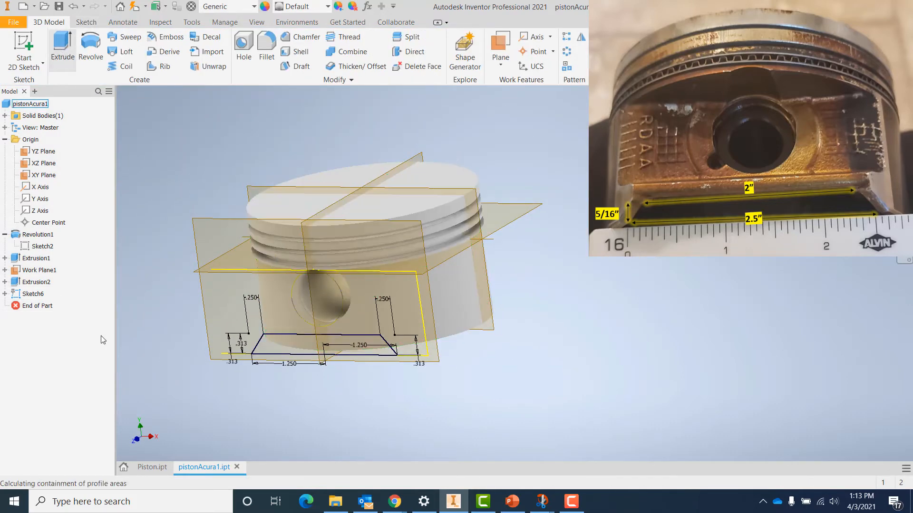
click(280, 365)
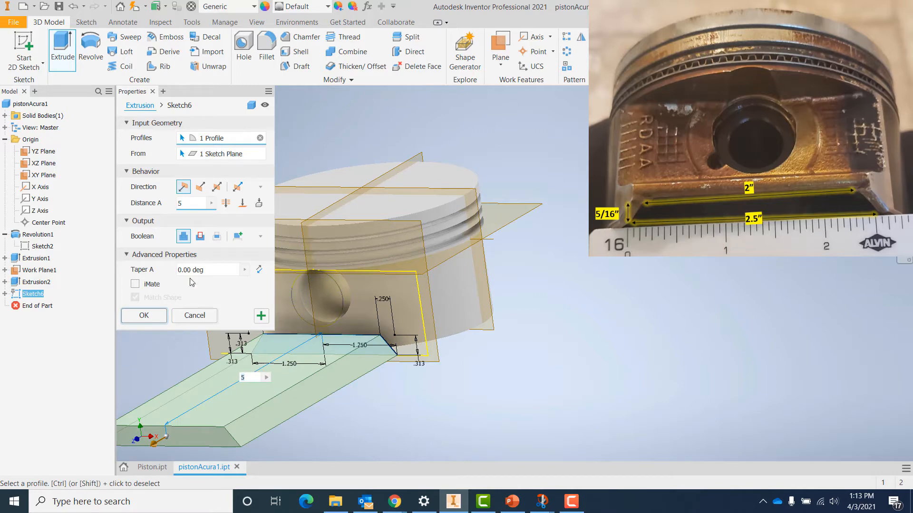
click(200, 187)
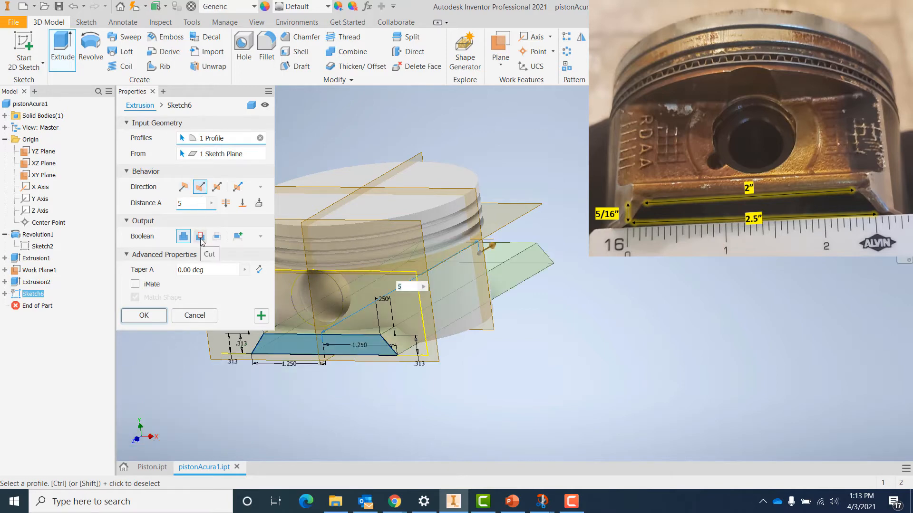
click(200, 237)
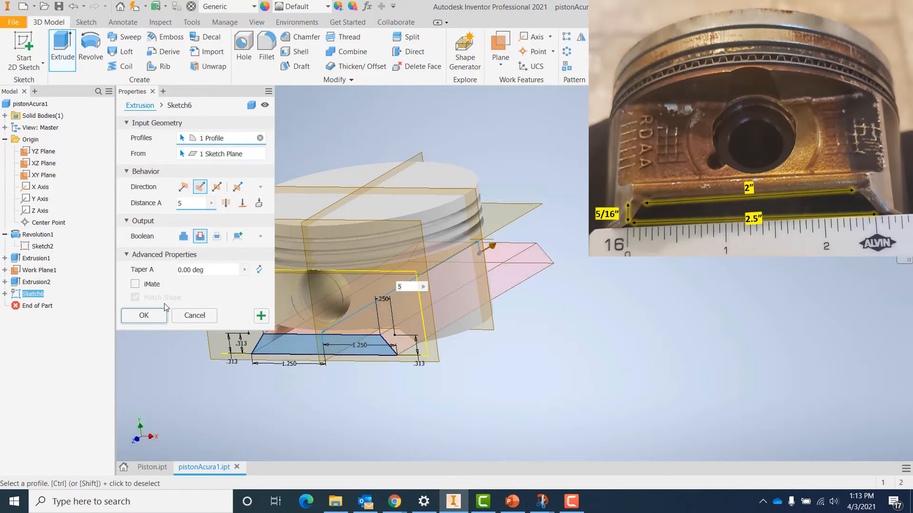
click(144, 316)
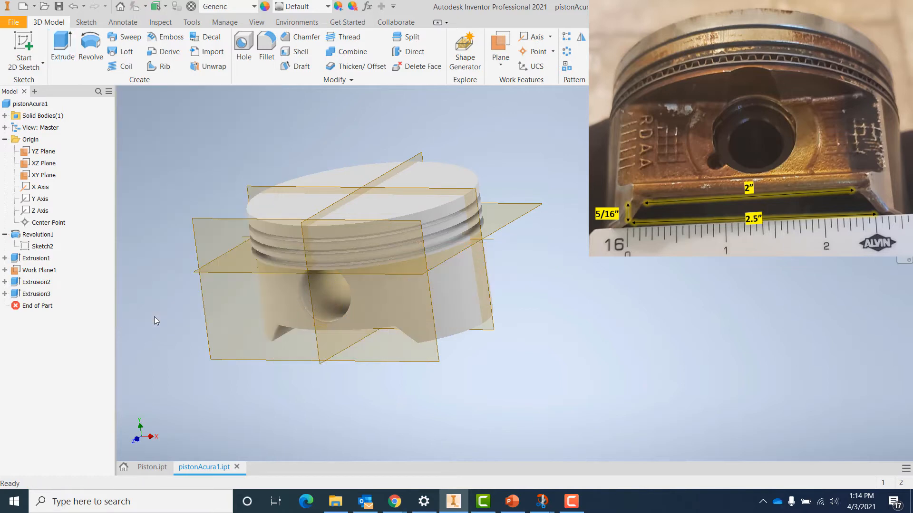
Start a new sketch on the offset work plane and project the skirt's top edge just below the lowest ring groove.
mouse_move(589, 294)
shift+middle_down()
mouse_move(588, 308)
mouse_move(594, 285)
mouse_move(584, 265)
mouse_move(561, 269)
mouse_move(577, 296)
shift+middle_up()
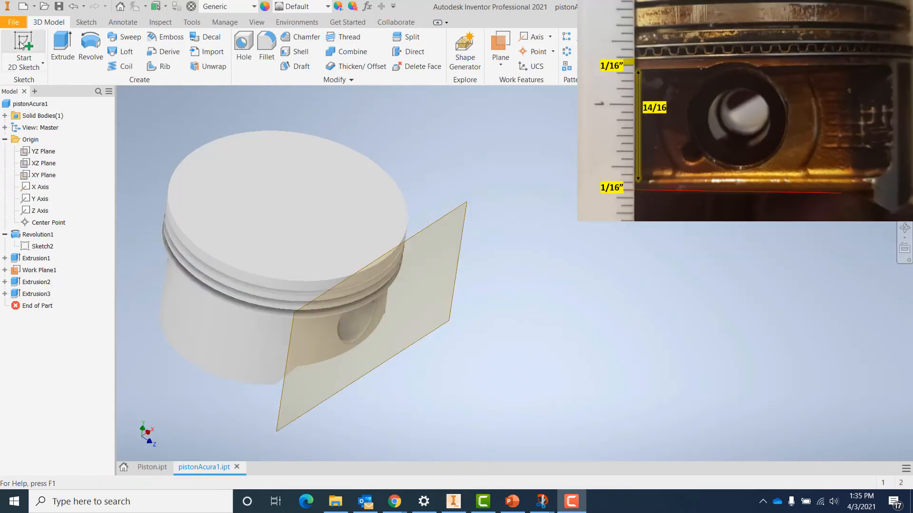
click(23, 47)
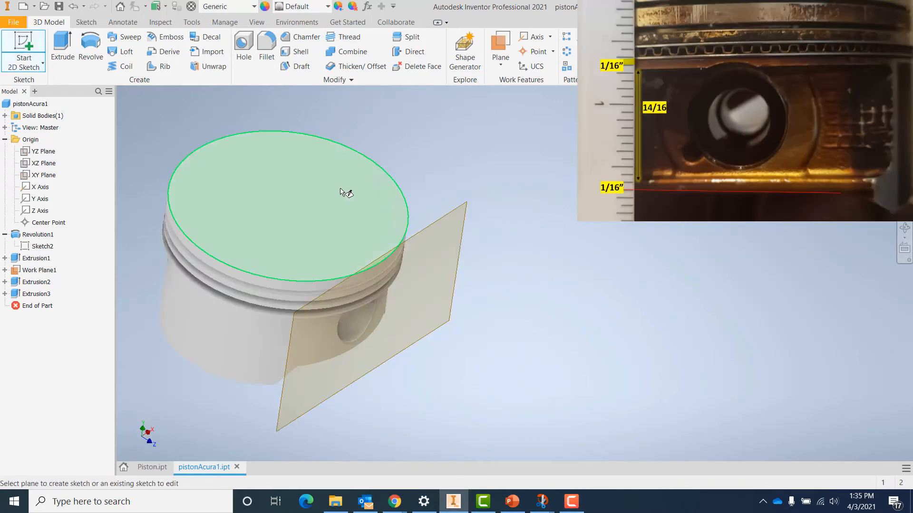
click(465, 220)
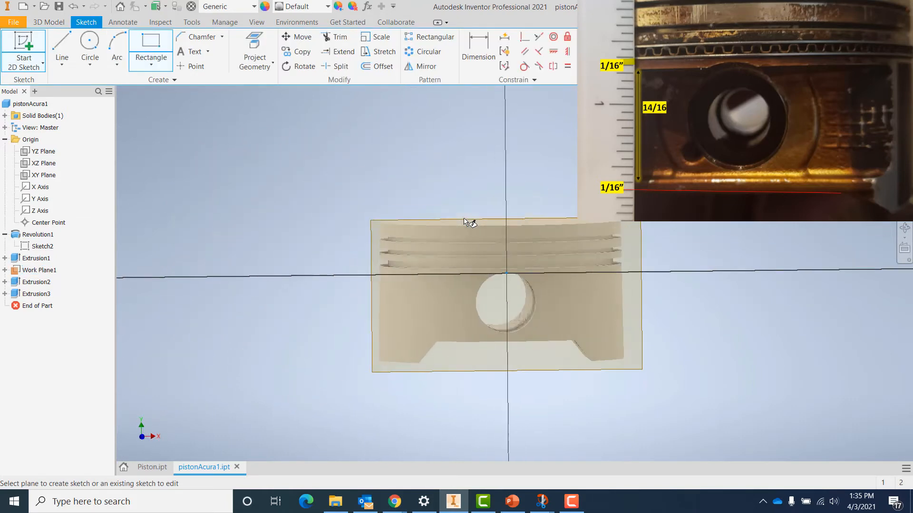
scroll(466, 281, up, 3)
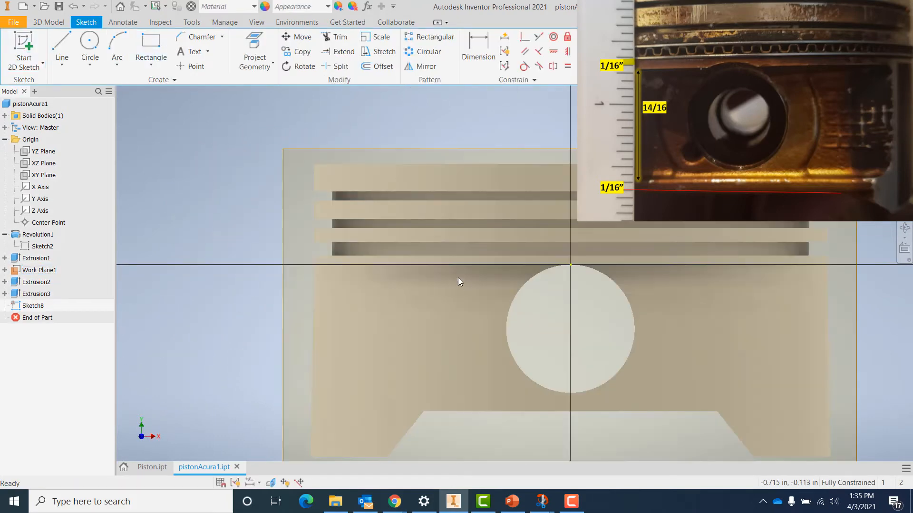
click(253, 48)
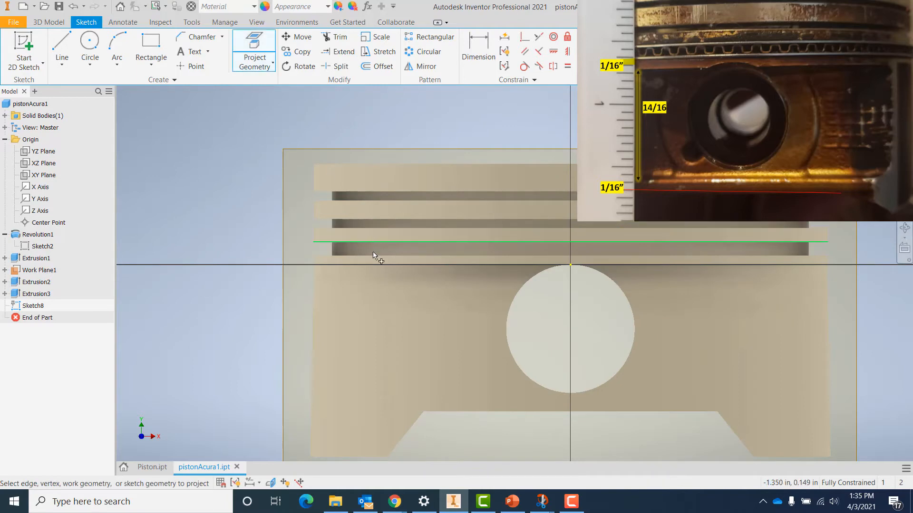
click(373, 265)
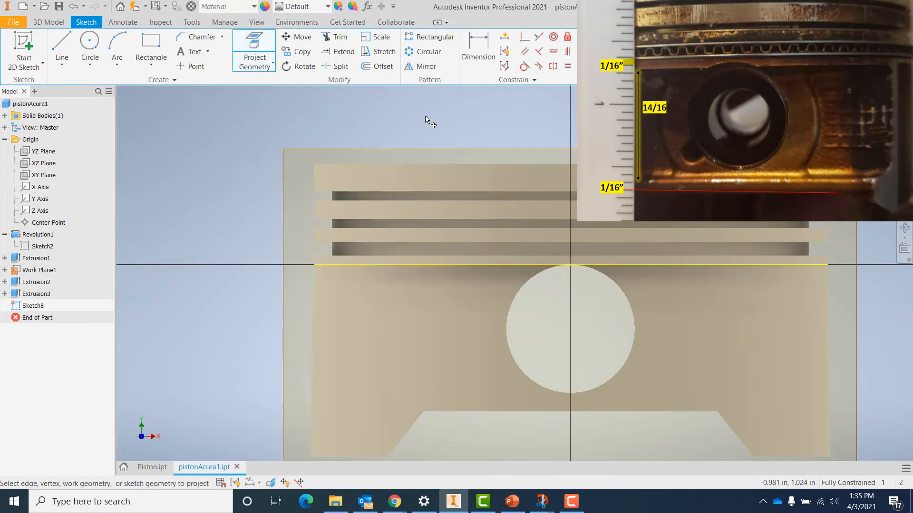
middle_drag(428, 119, 200, 83)
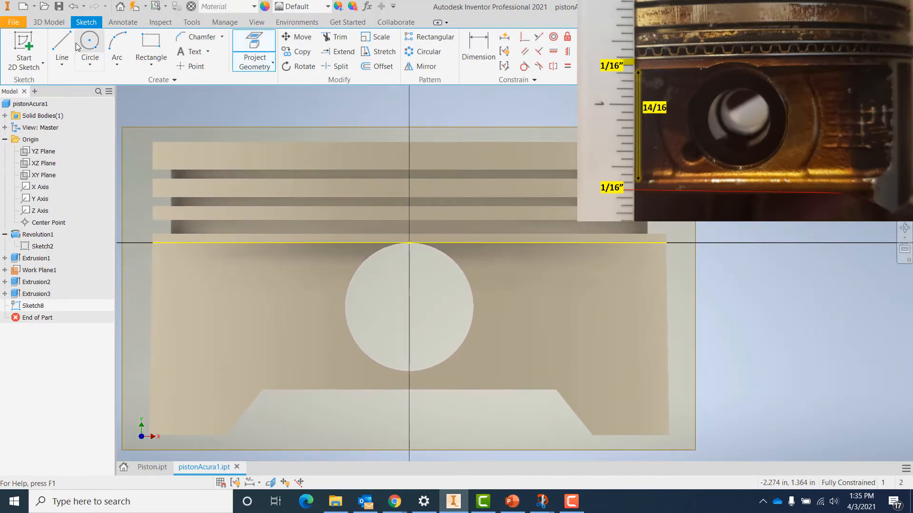
Draw a 1/16 in vertical line straight down from the -X end of the projected edge.
click(73, 45)
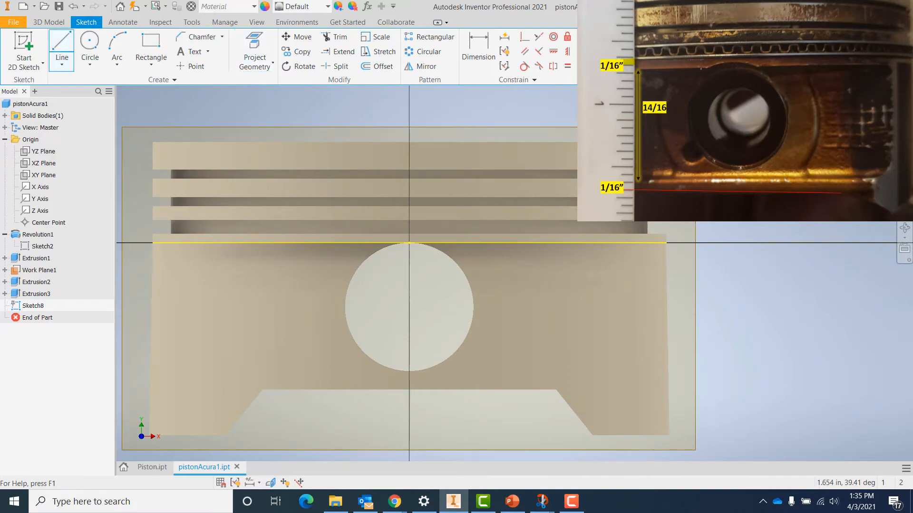
click(141, 243)
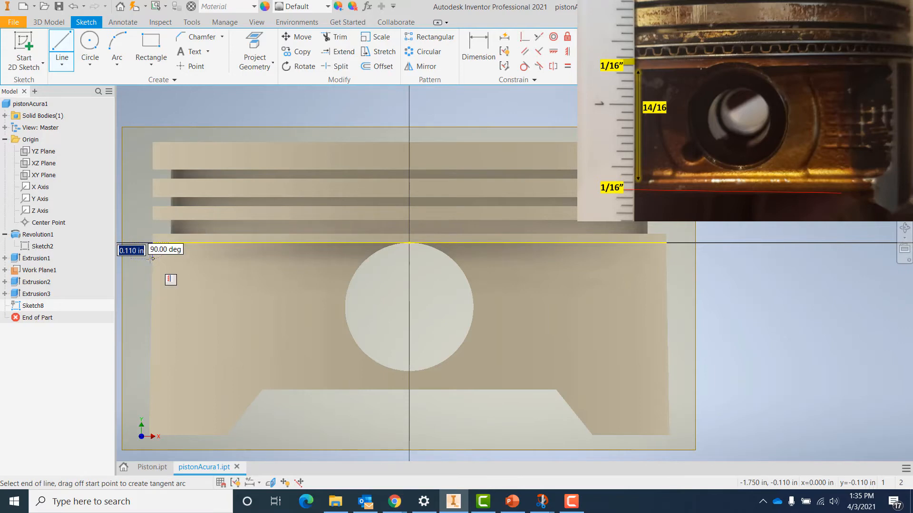
text(1/)
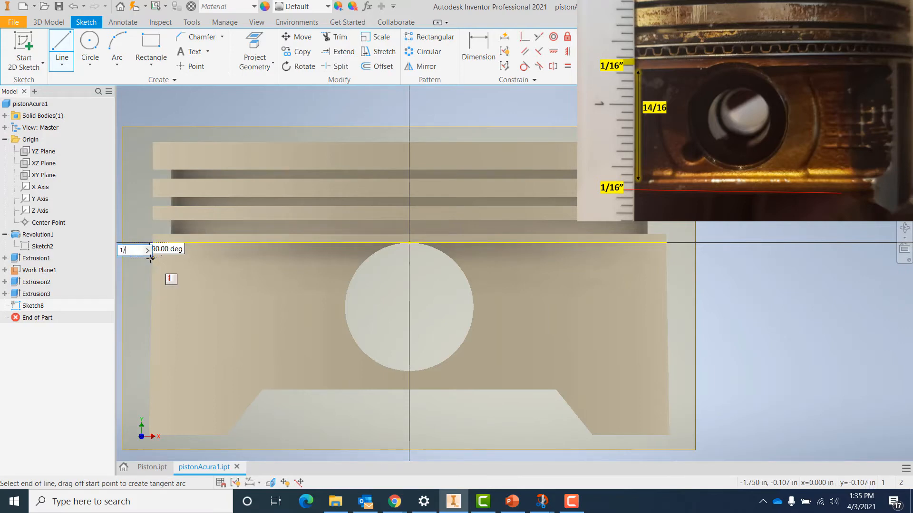
text(16)
key(Return)
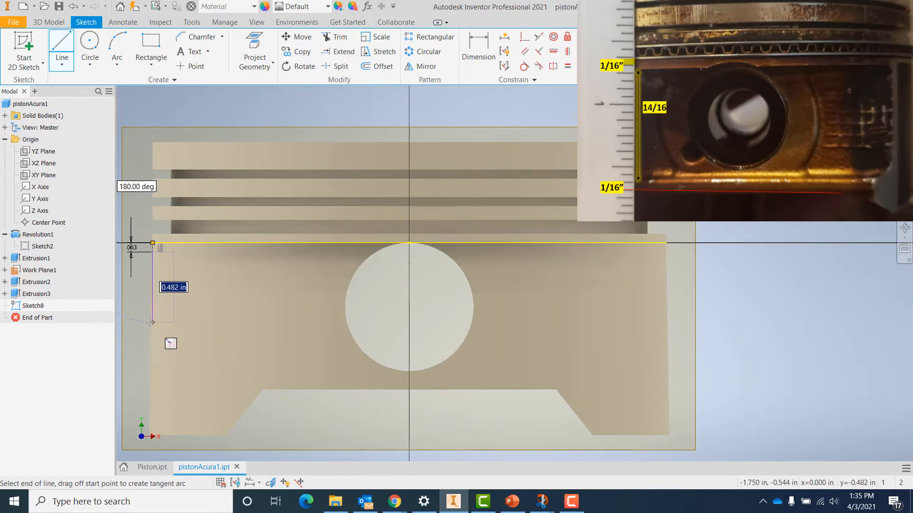
Continue the line 14/16 in straight down, then add a horizontal line about 3.9 in long toward +X, past the skirt's side.
text(14)
key(Return)
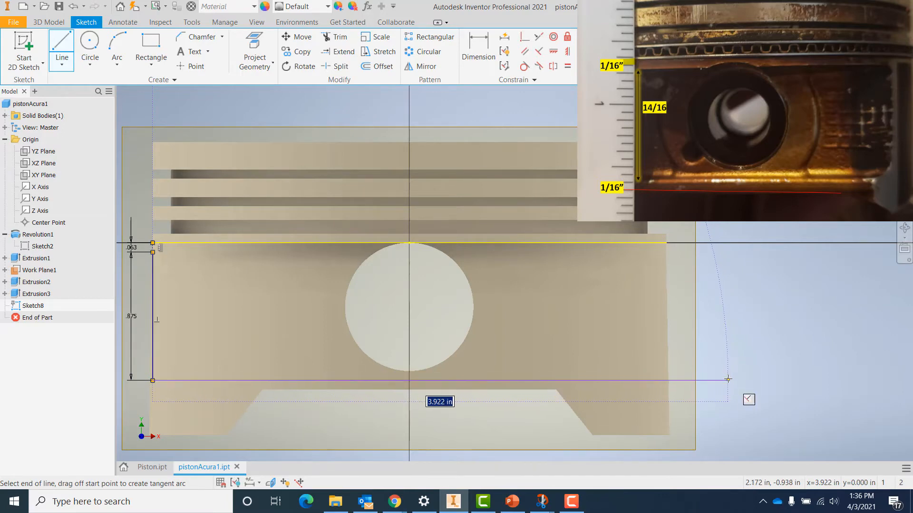
click(727, 379)
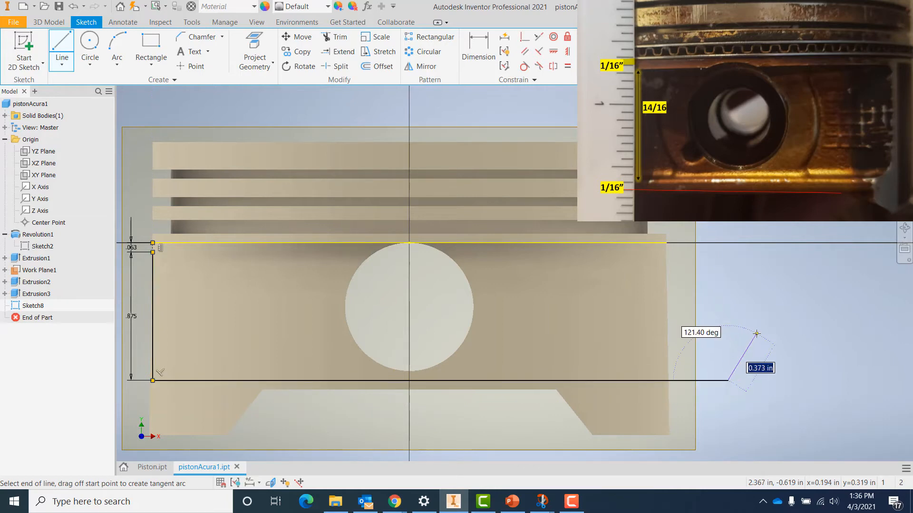
key(Escape)
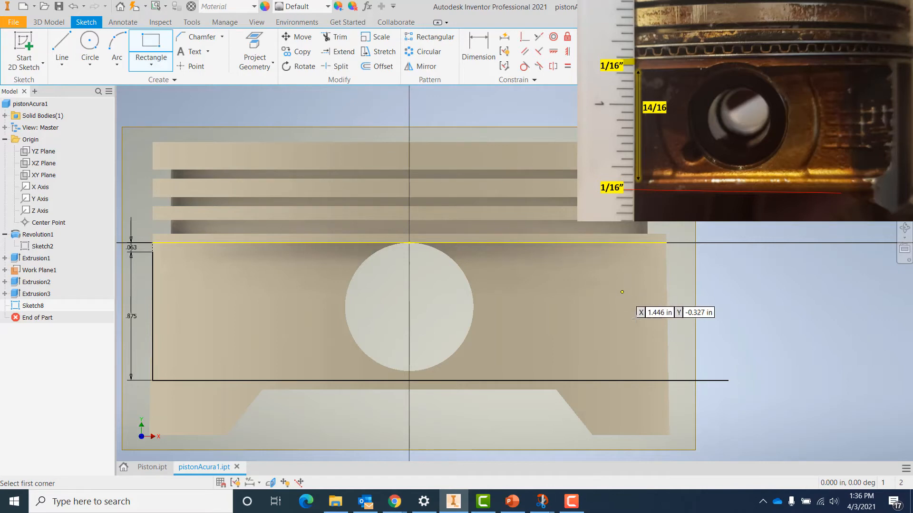
Draw a rectangle between the lower horizontal line and the 1/16 in level, overhanging both skirt sides, and delete the 14/16 in vertical line.
click(666, 380)
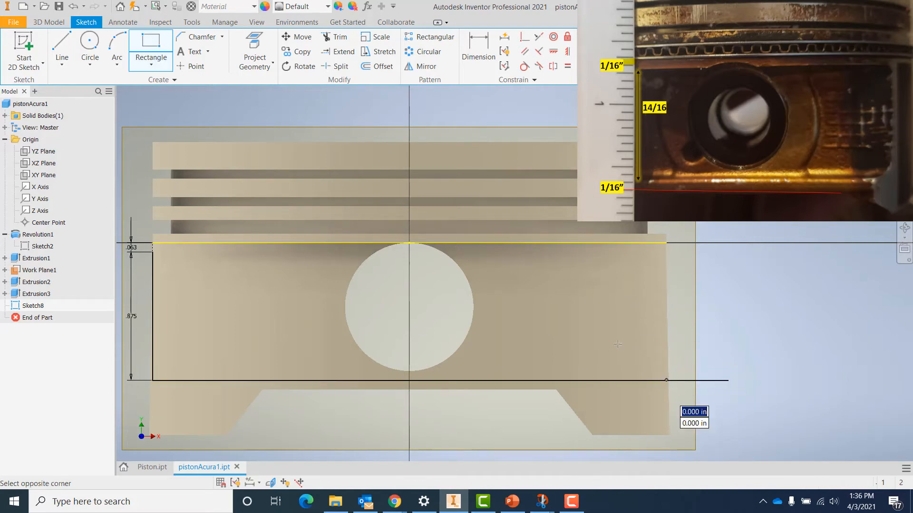
click(152, 242)
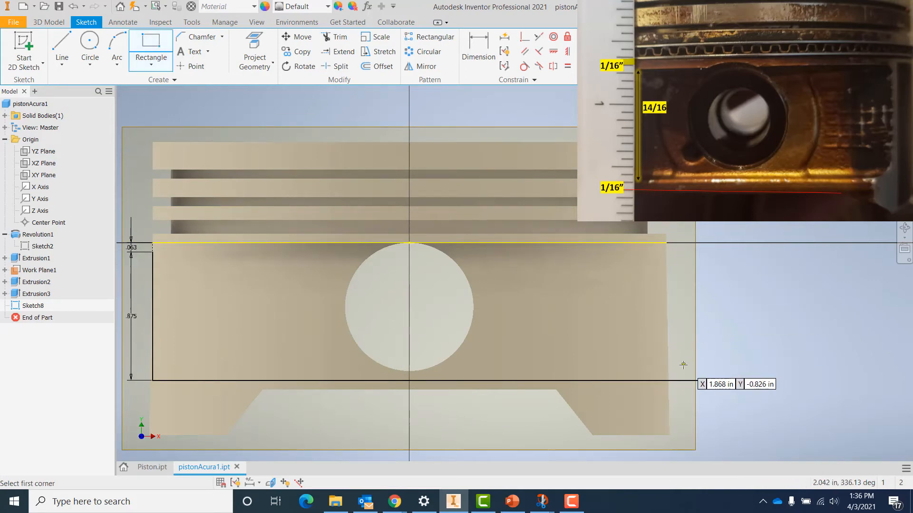
click(683, 382)
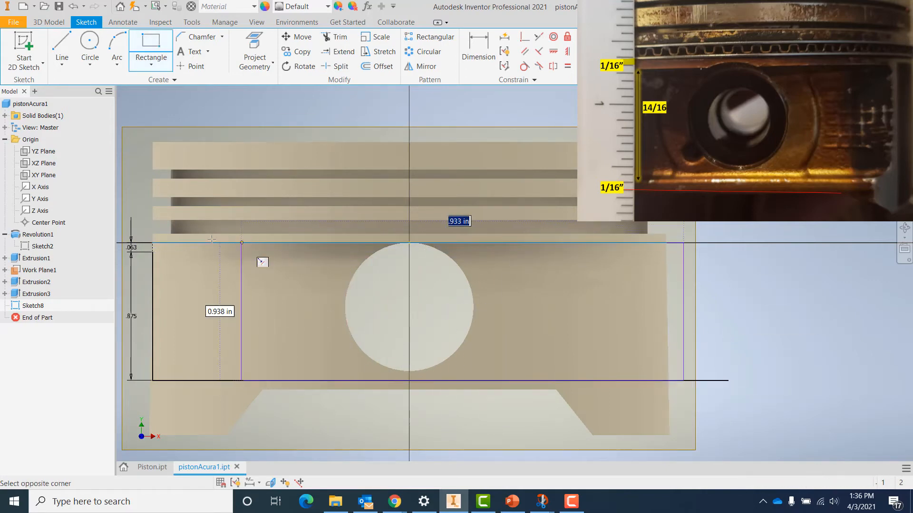
click(142, 252)
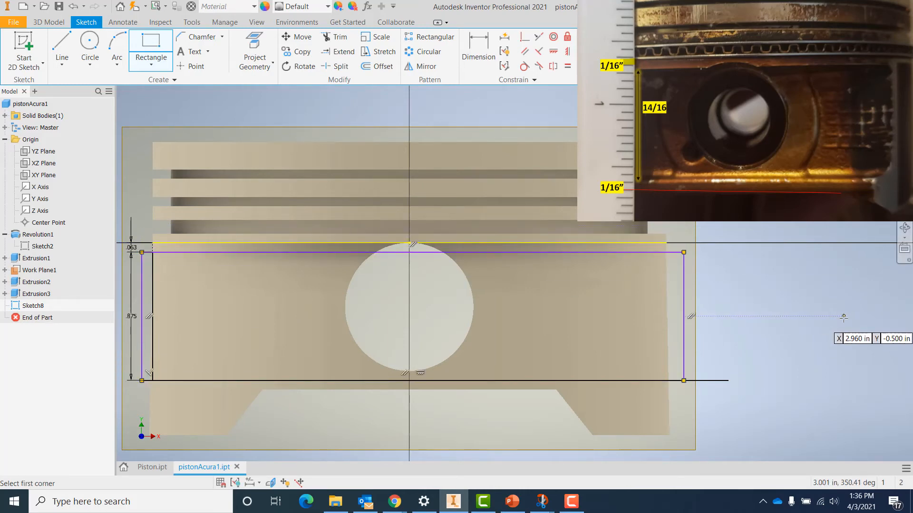
key(Escape)
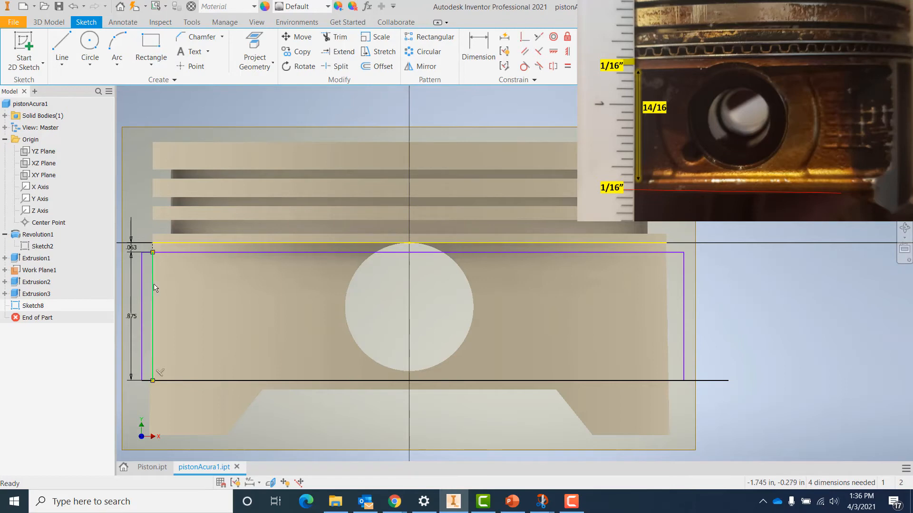
key(Delete)
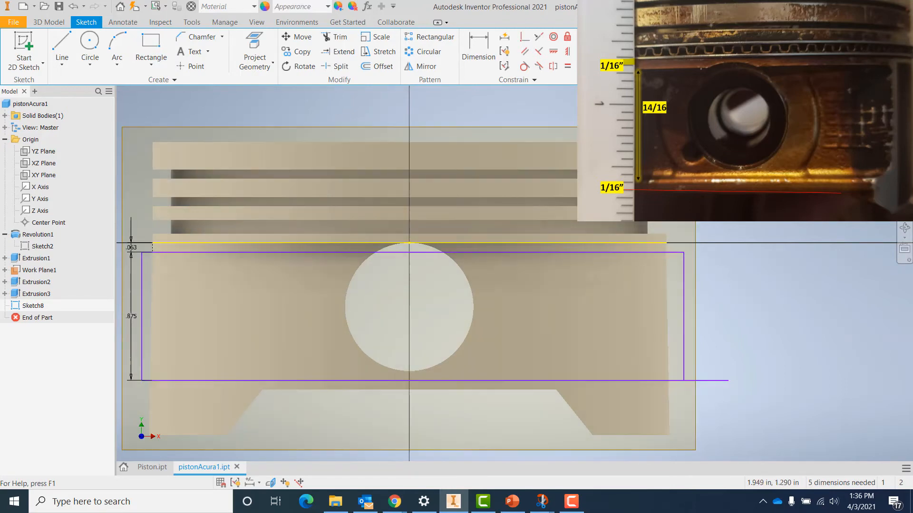
Finish the sketch, extrude the rectangle as a 0.5 in cut in the flipped direction, and hide the offset work plane.
click(695, 54)
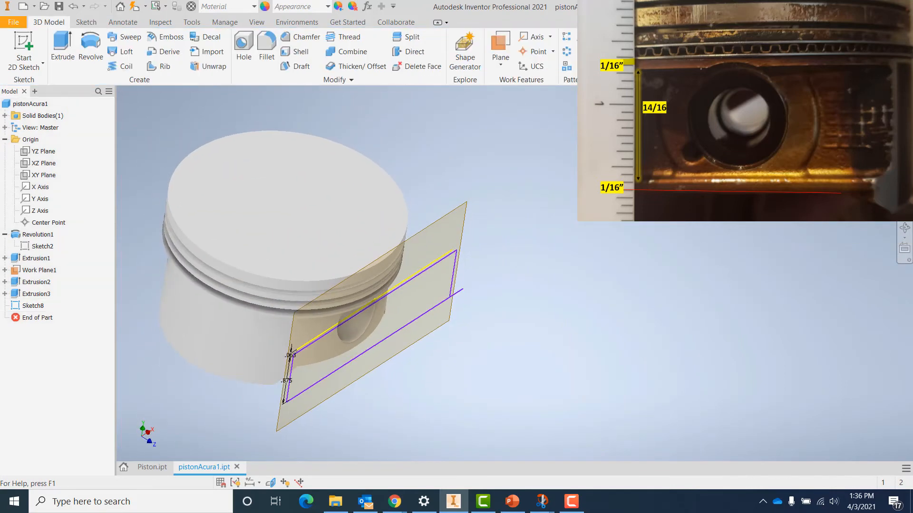
click(64, 44)
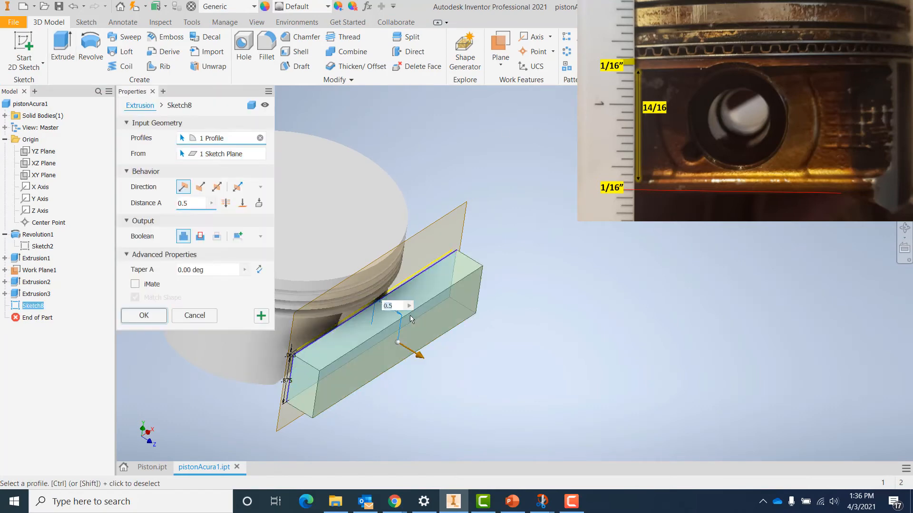
click(201, 187)
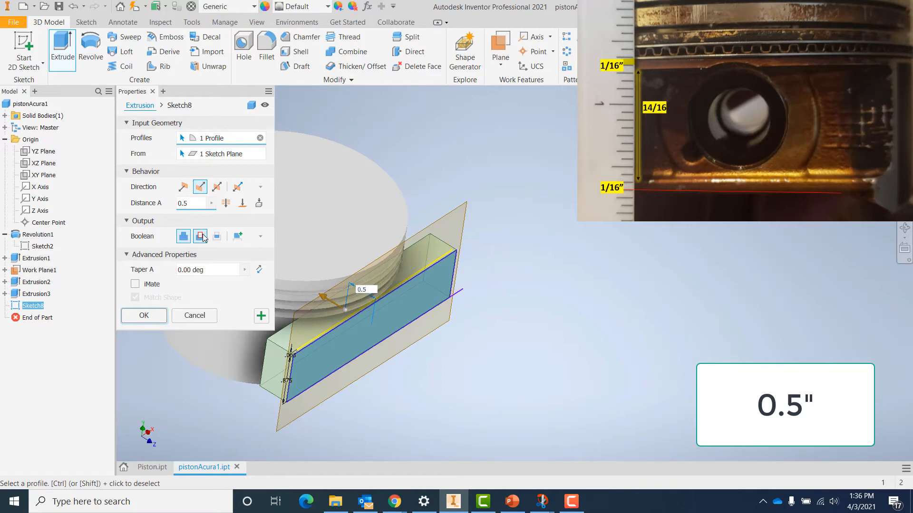
click(201, 237)
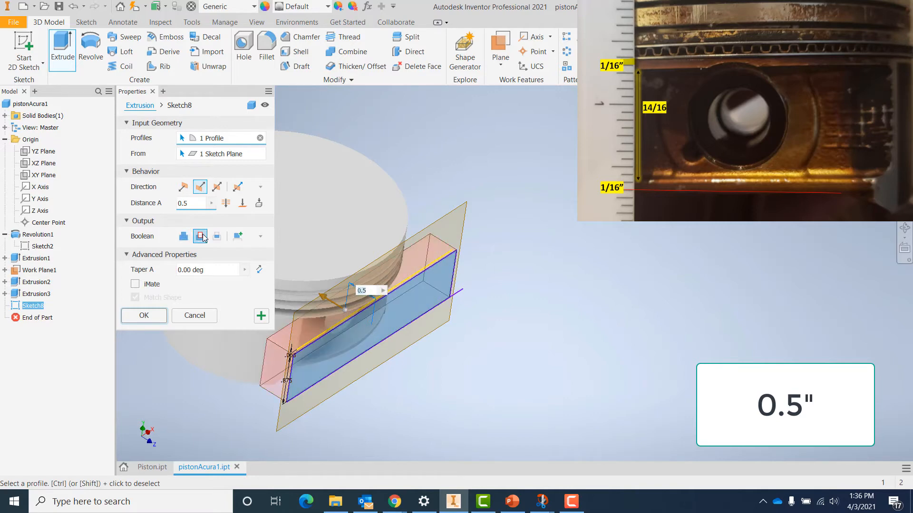
click(152, 317)
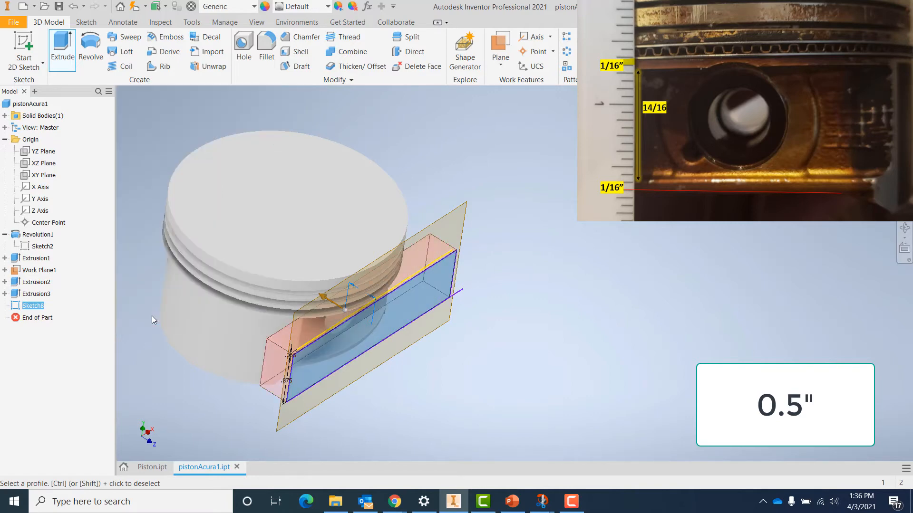
right_click(56, 270)
click(74, 342)
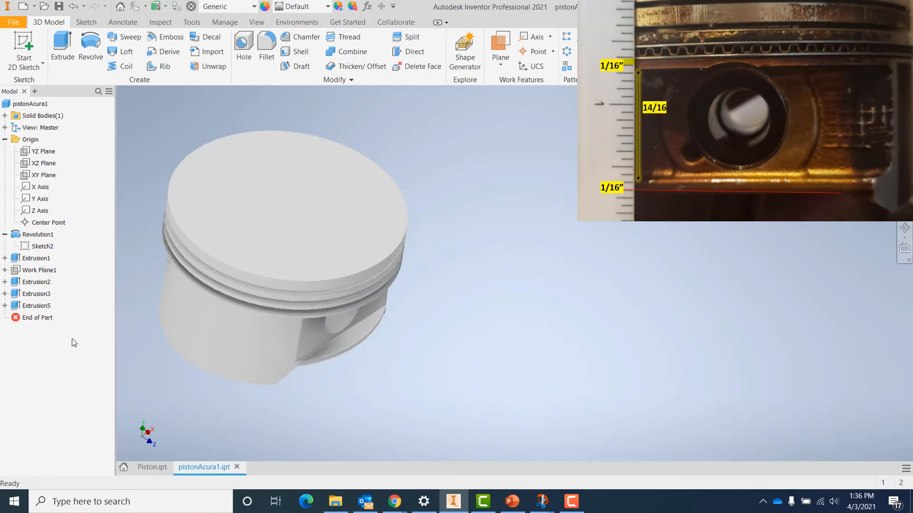
Fillet the two upper inner edges and the lower inner edge of the pin-hole recess with a 0.125 in radius.
shift+middle_drag(484, 358, 447, 315)
scroll(399, 381, up, 5)
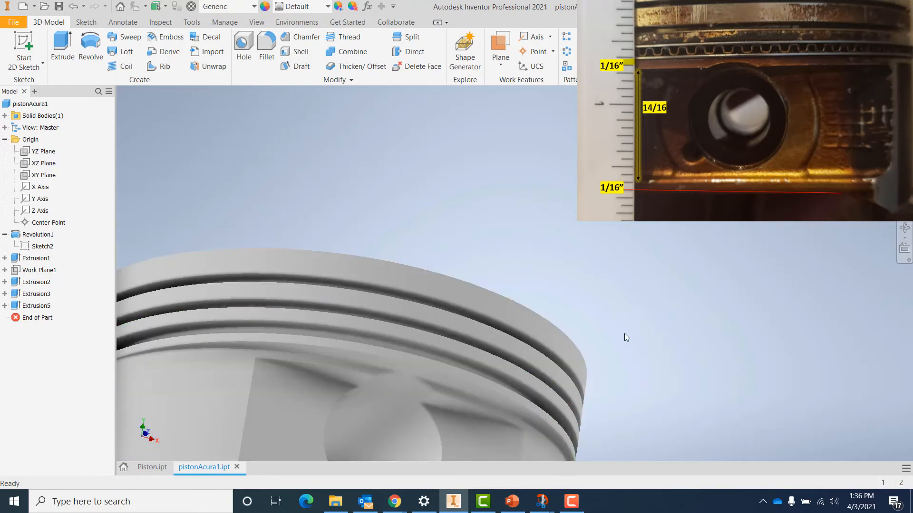
mouse_move(623, 336)
shift+middle_down()
mouse_move(629, 322)
mouse_move(604, 344)
mouse_move(634, 318)
mouse_move(652, 324)
mouse_move(645, 347)
mouse_move(622, 341)
shift+middle_up()
scroll(589, 339, down, 3)
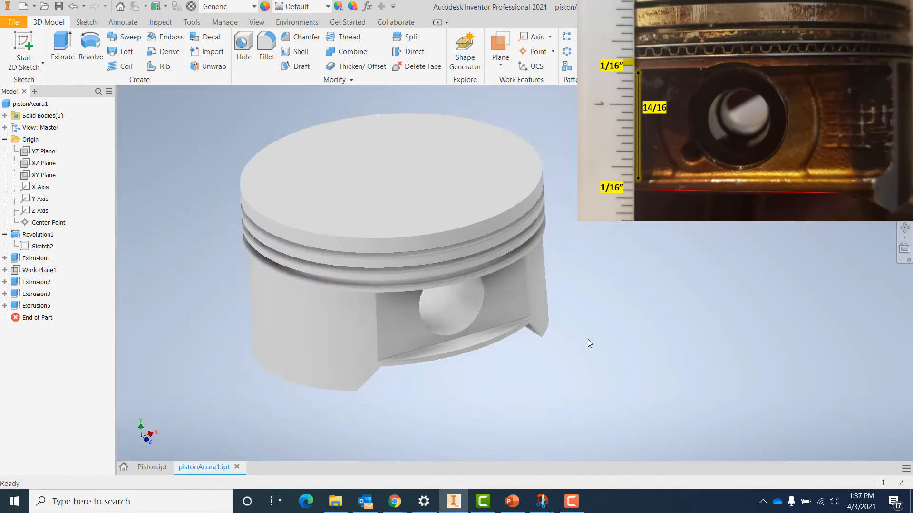
shift+middle_drag(635, 278, 638, 249)
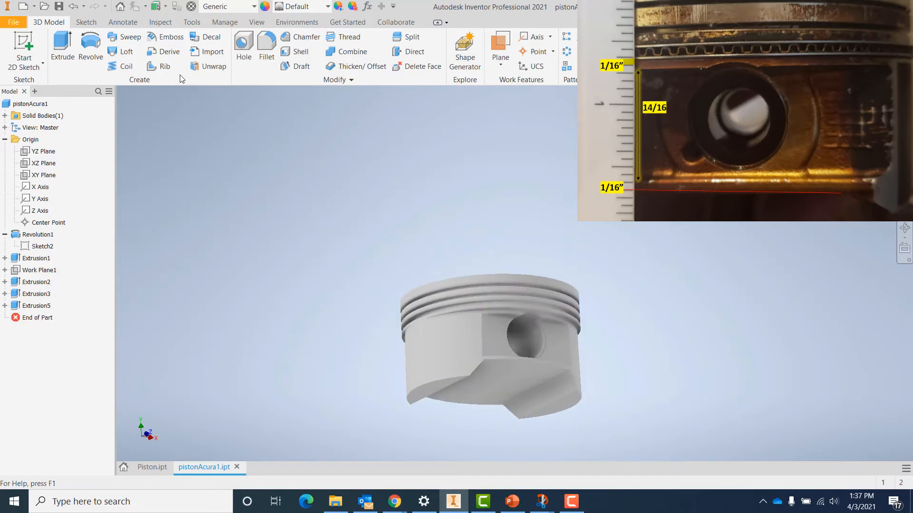
click(264, 44)
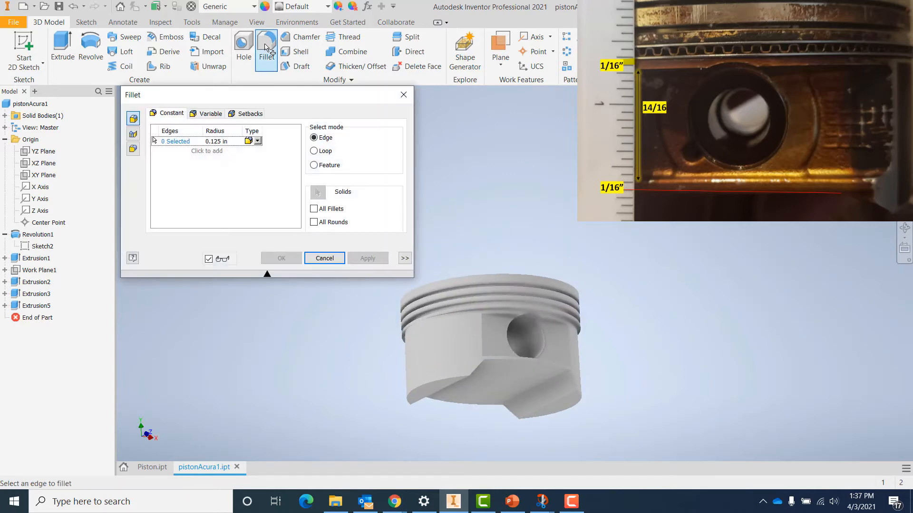
scroll(632, 350, up, 5)
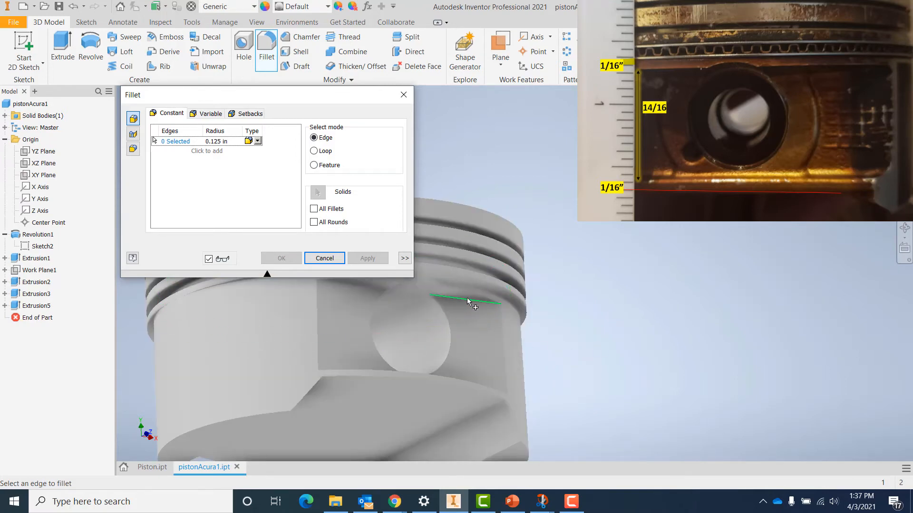
click(467, 298)
click(367, 287)
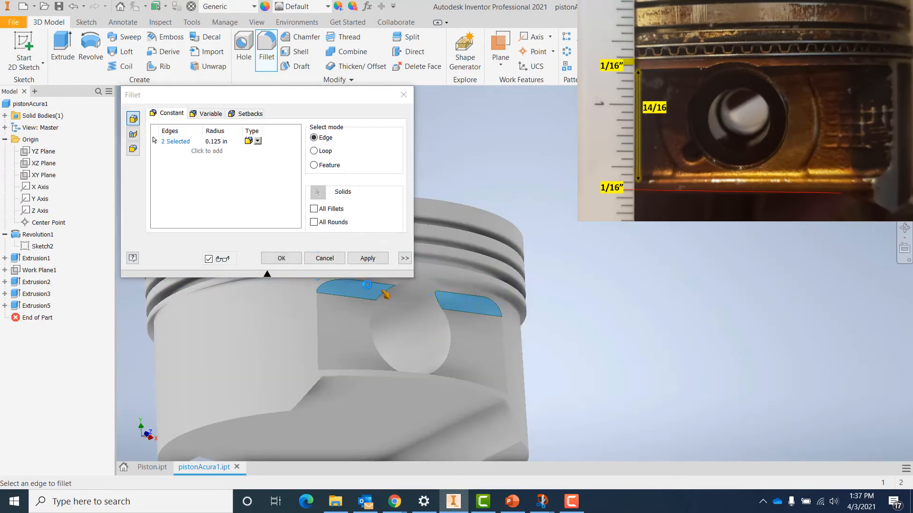
shift+middle_drag(670, 327, 678, 350)
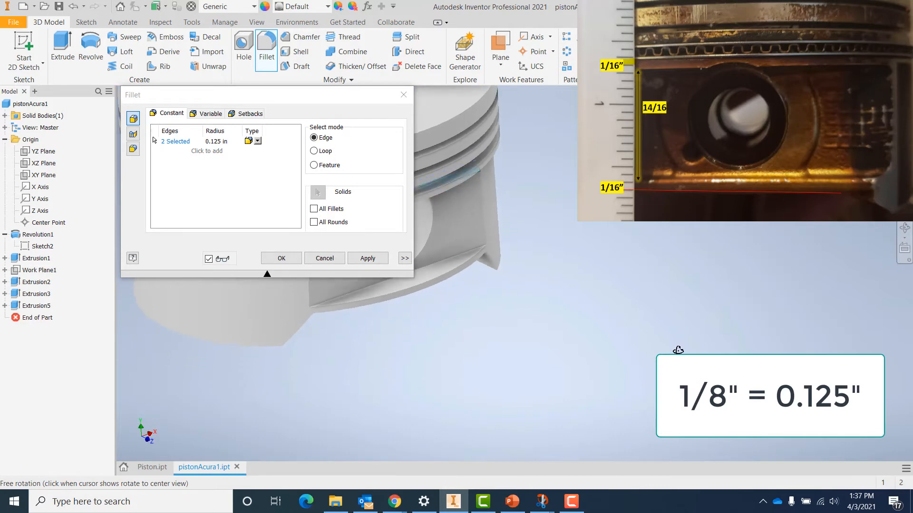
click(454, 261)
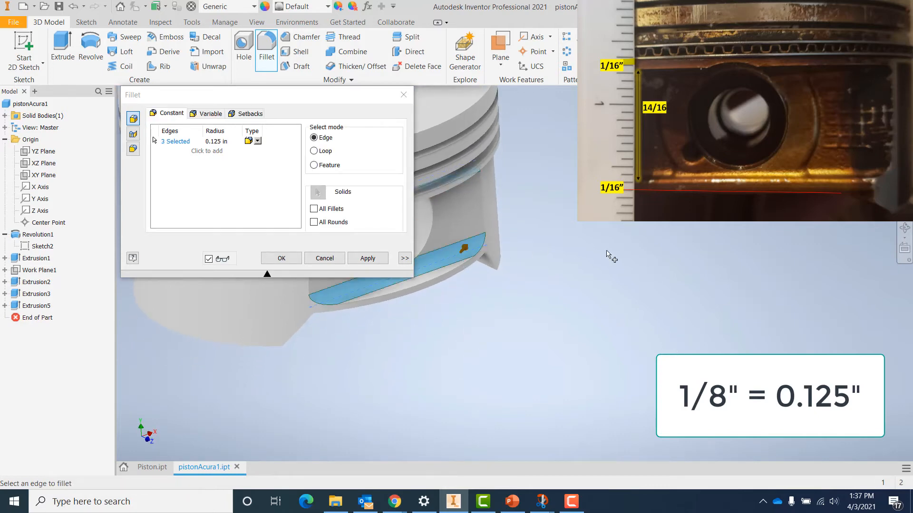
middle_drag(609, 256, 692, 271)
click(367, 258)
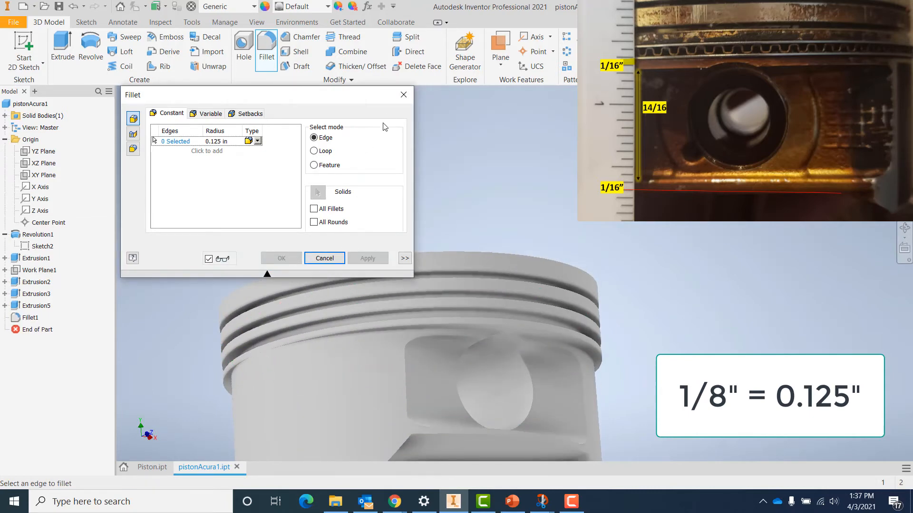
click(403, 95)
Make the origin XY plane visible through the middle of the piston.
scroll(698, 241, down, 3)
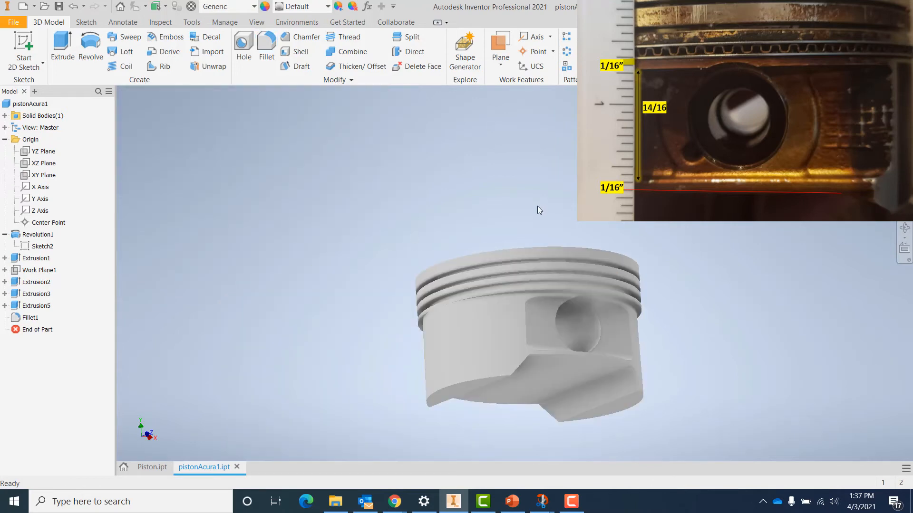
shift+middle_drag(538, 205, 537, 221)
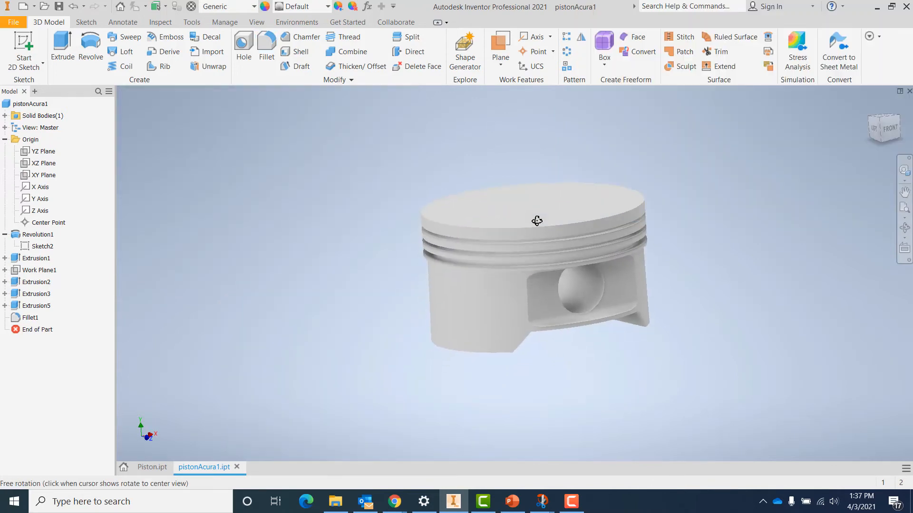
right_click(42, 177)
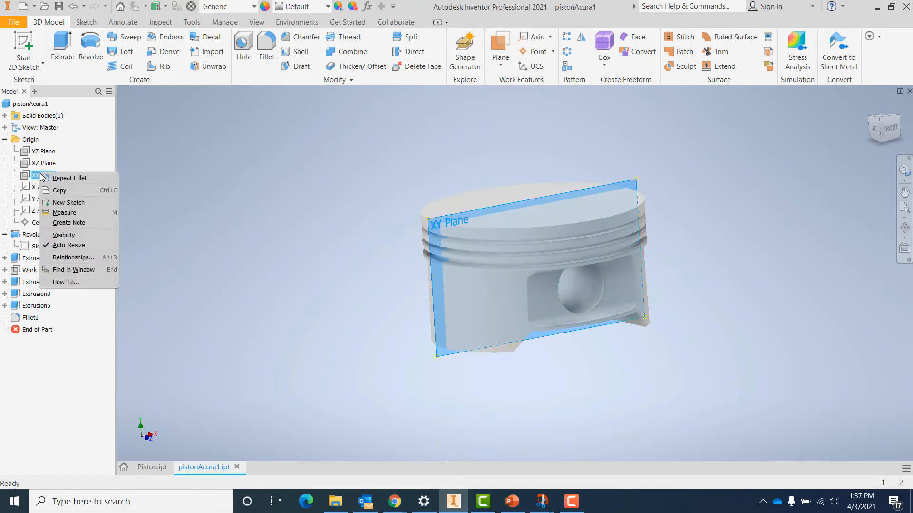
click(63, 235)
shift+middle_drag(701, 230, 679, 259)
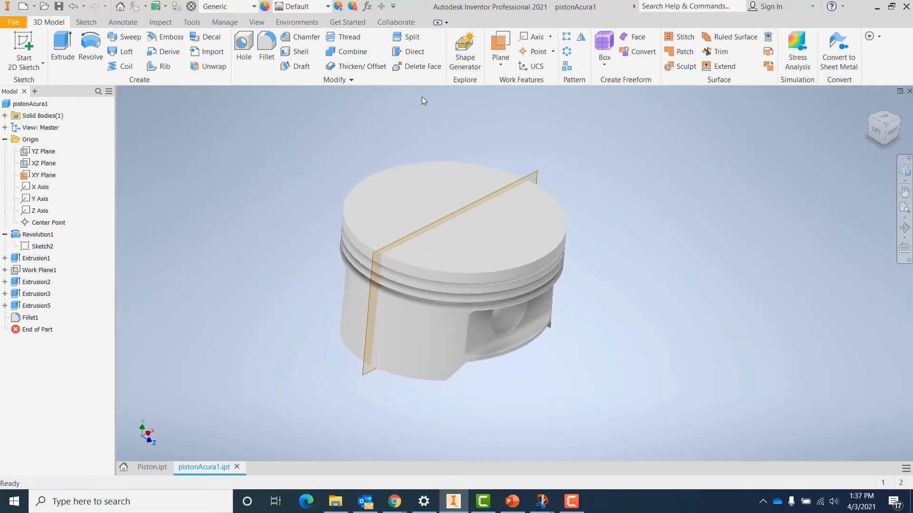
Mirror the side recess cut and its fillet about the XY plane to the opposite side of the piston.
click(581, 38)
click(38, 307)
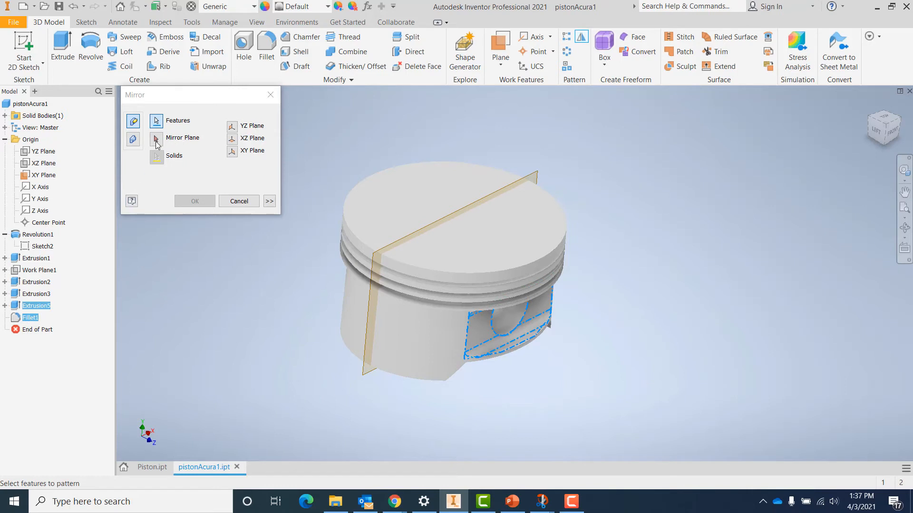
click(156, 141)
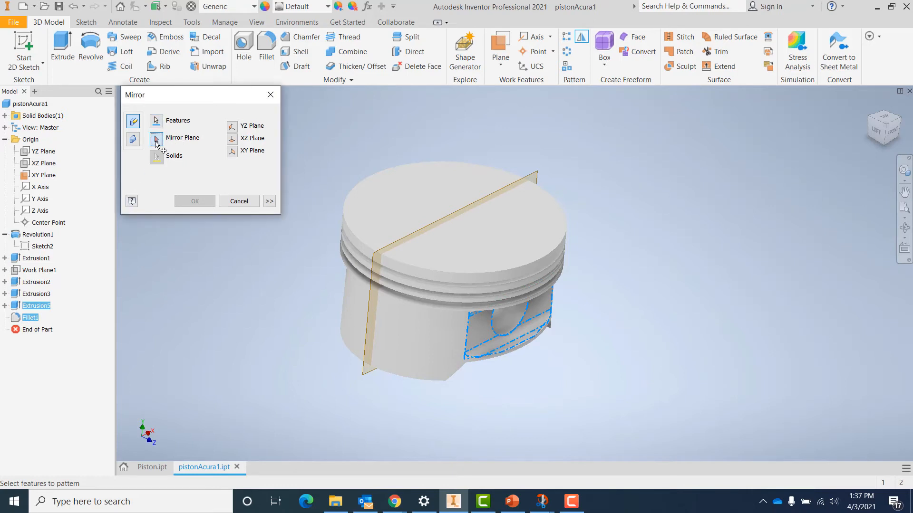
click(531, 176)
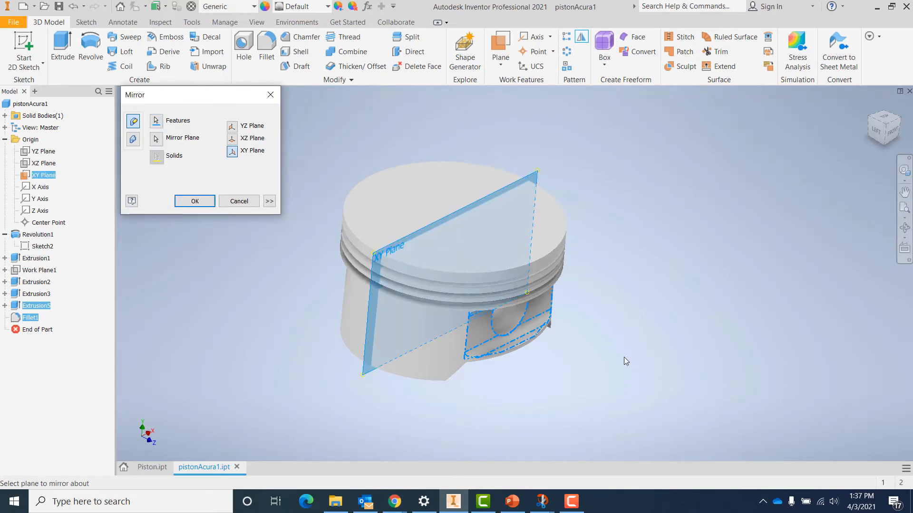
shift+middle_drag(624, 357, 683, 344)
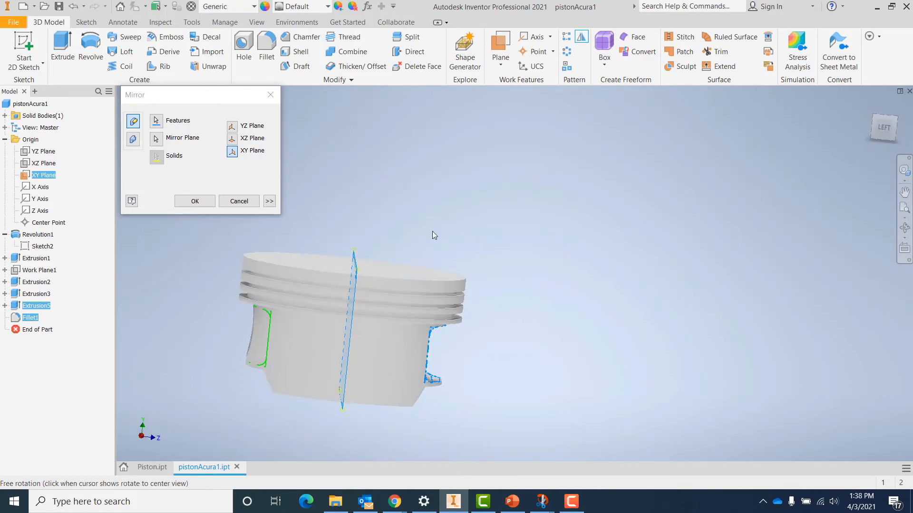
click(195, 201)
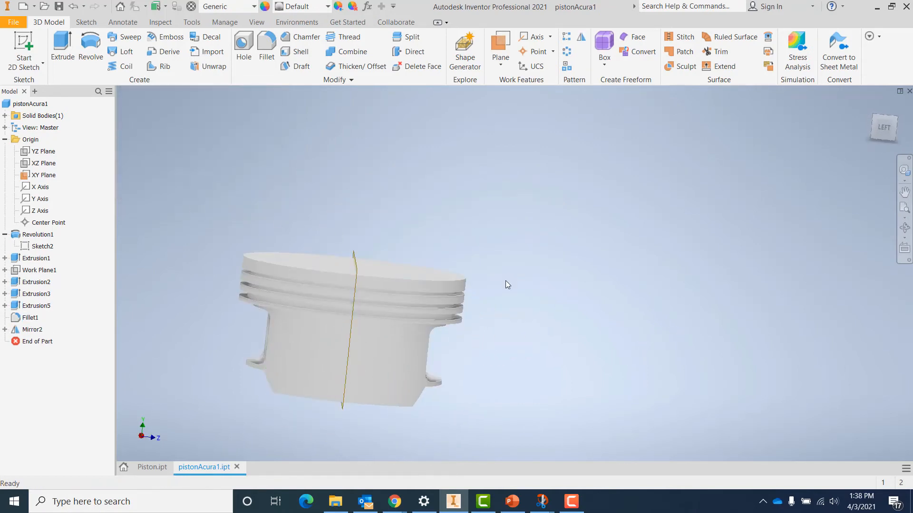
Hide the origin XY plane.
shift+middle_drag(539, 335, 489, 333)
click(41, 175)
right_click(42, 175)
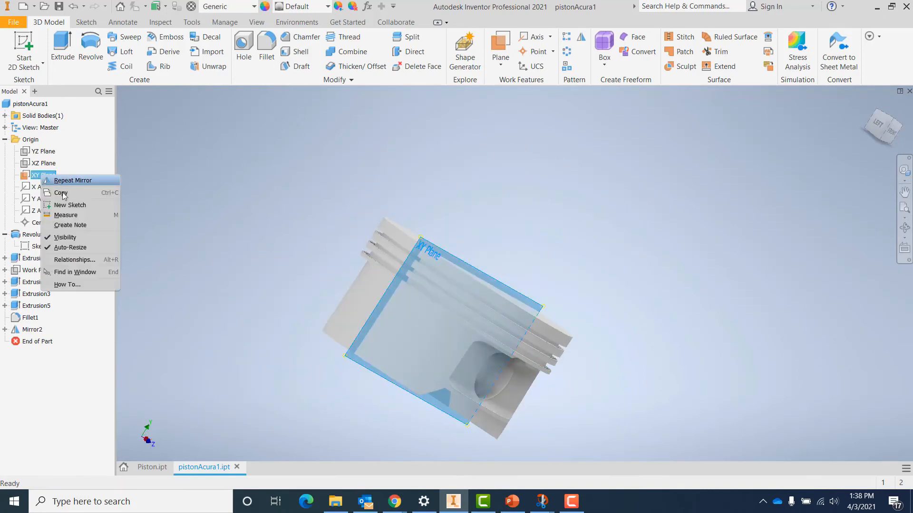
click(84, 238)
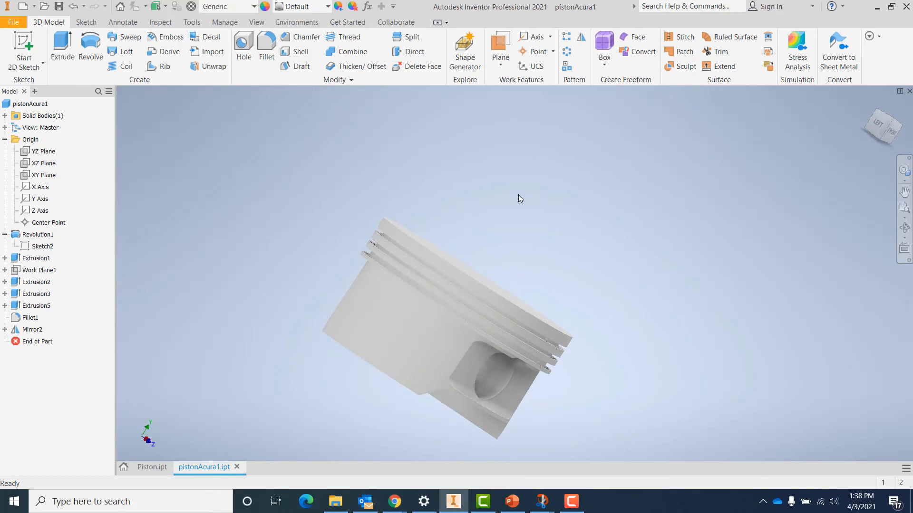
Shell the piston with a 1/8 in wall thickness, removing all the faces on the underside of the skirt.
click(888, 136)
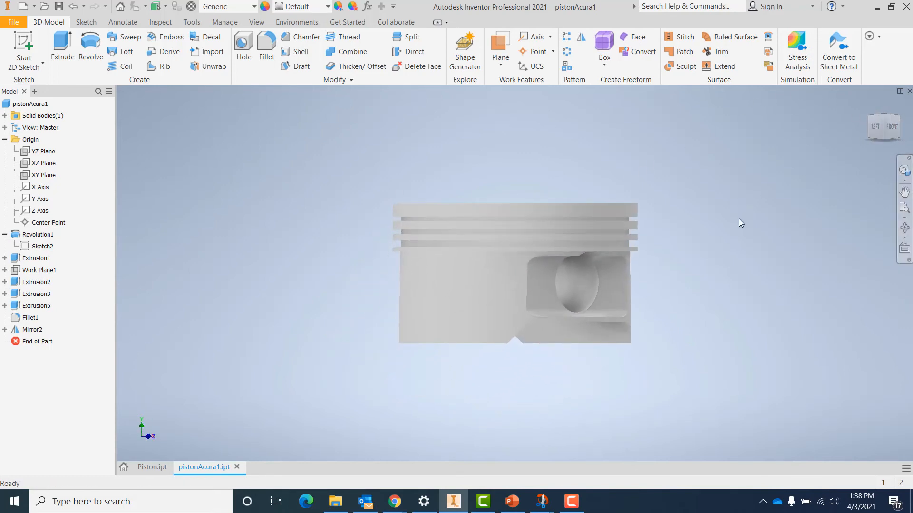
middle_drag(739, 218, 556, 252)
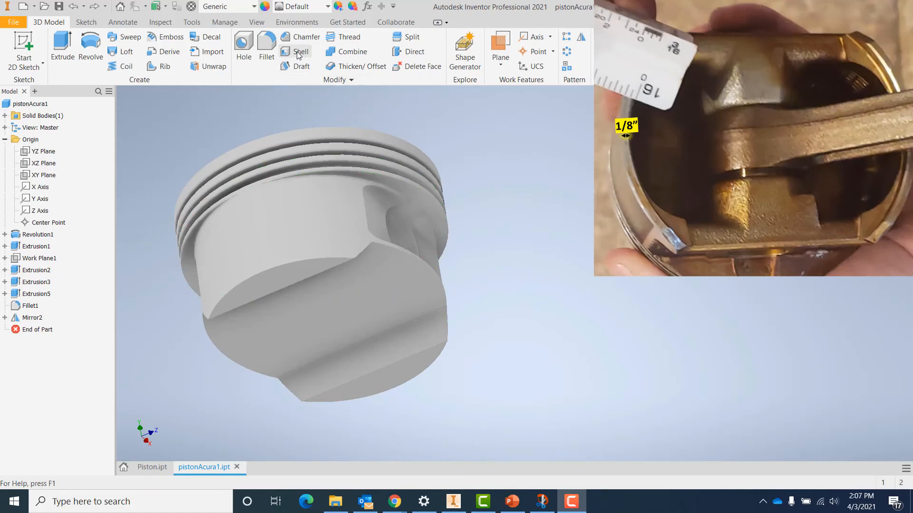
click(298, 52)
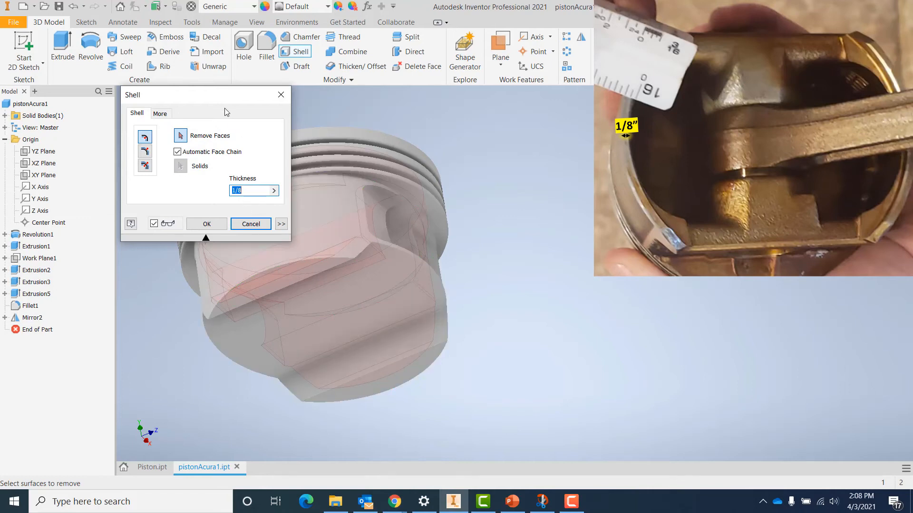
drag(210, 101, 132, 101)
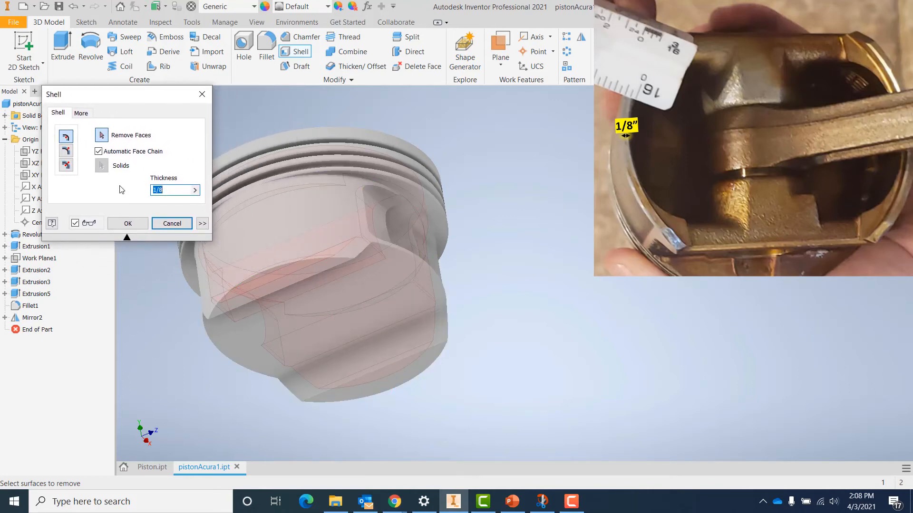
click(172, 192)
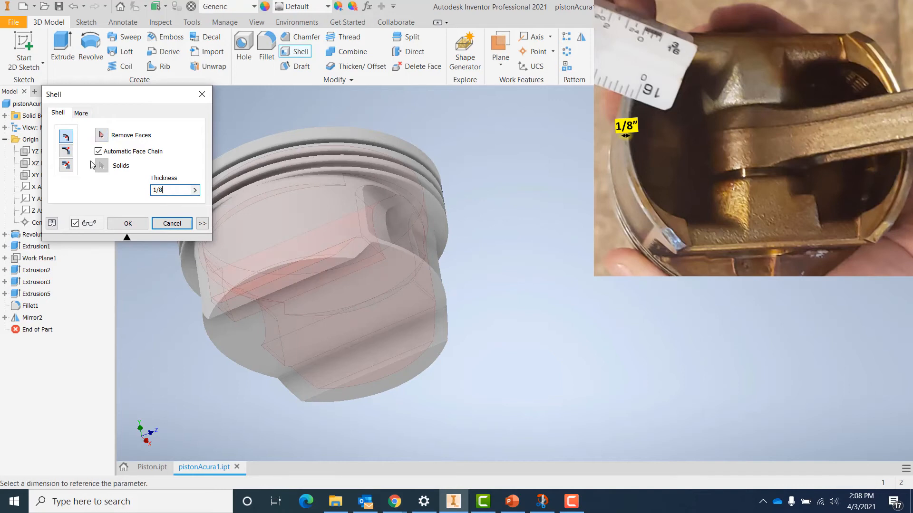
click(101, 135)
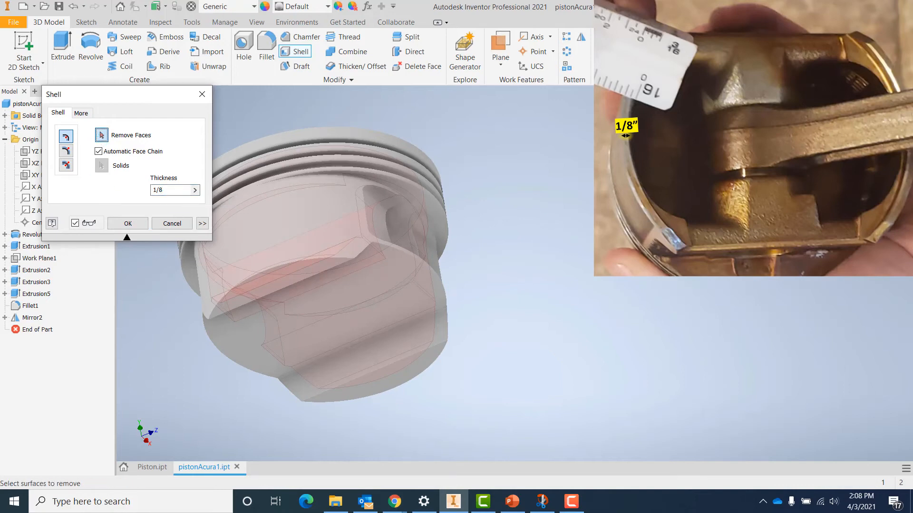
click(281, 275)
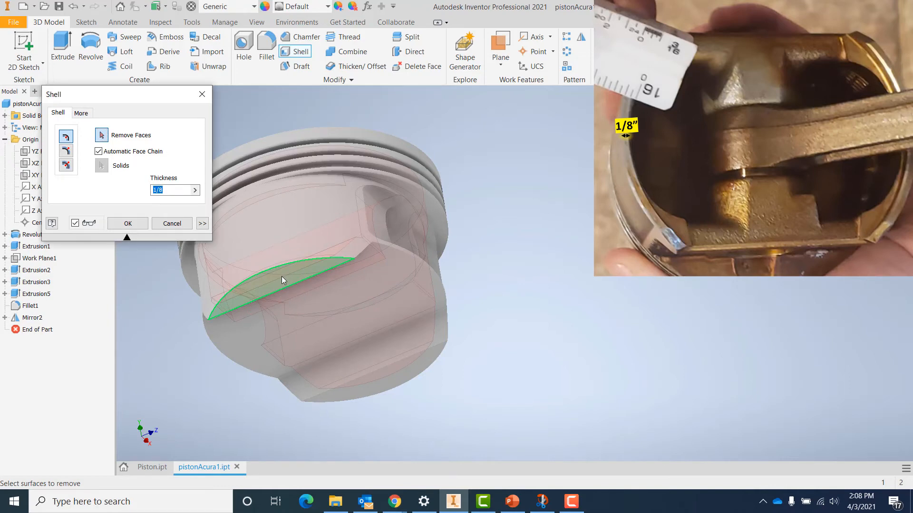
click(376, 380)
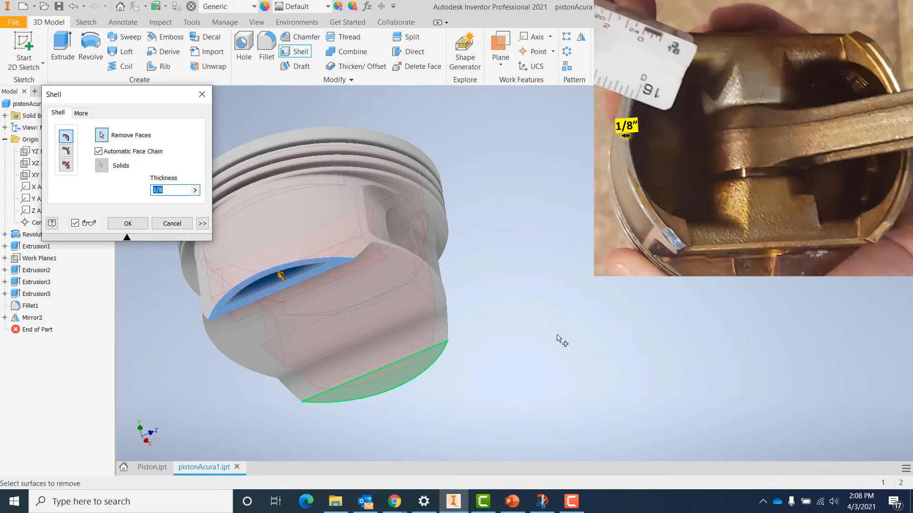
middle_drag(544, 311, 642, 324)
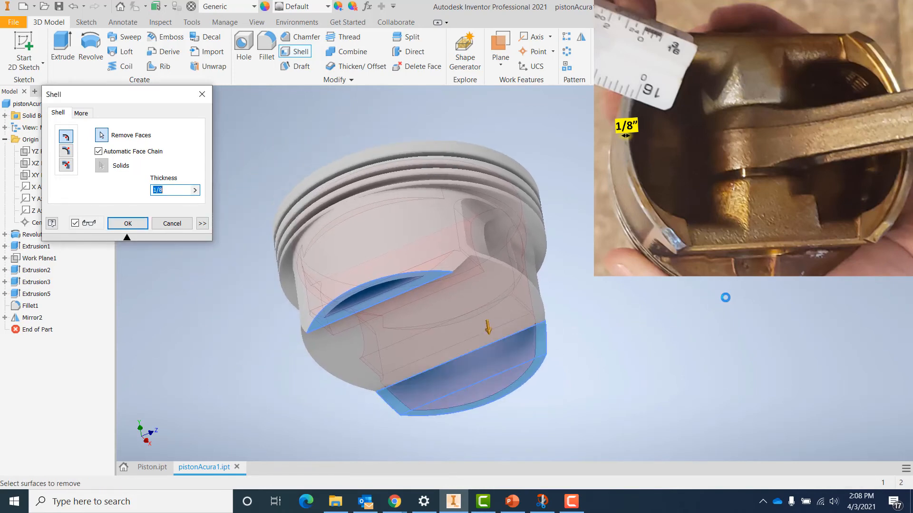
shift+middle_drag(728, 303, 681, 277)
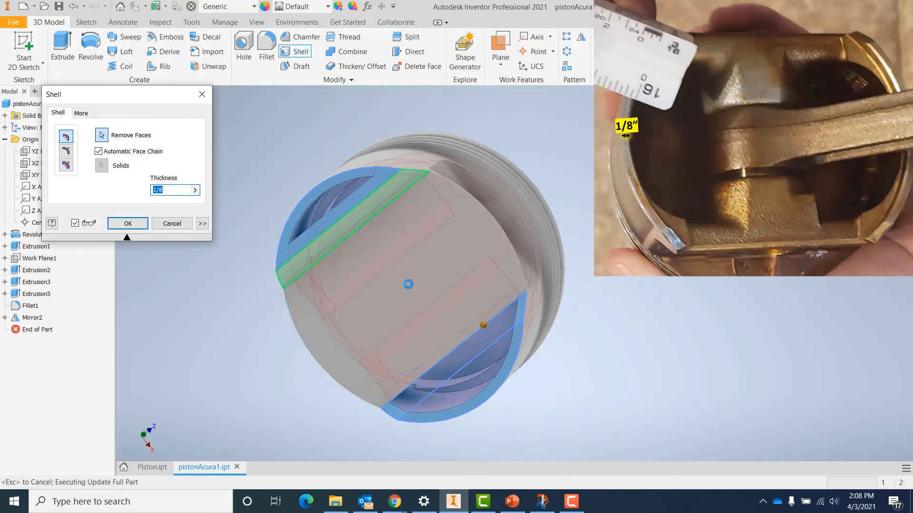
click(408, 287)
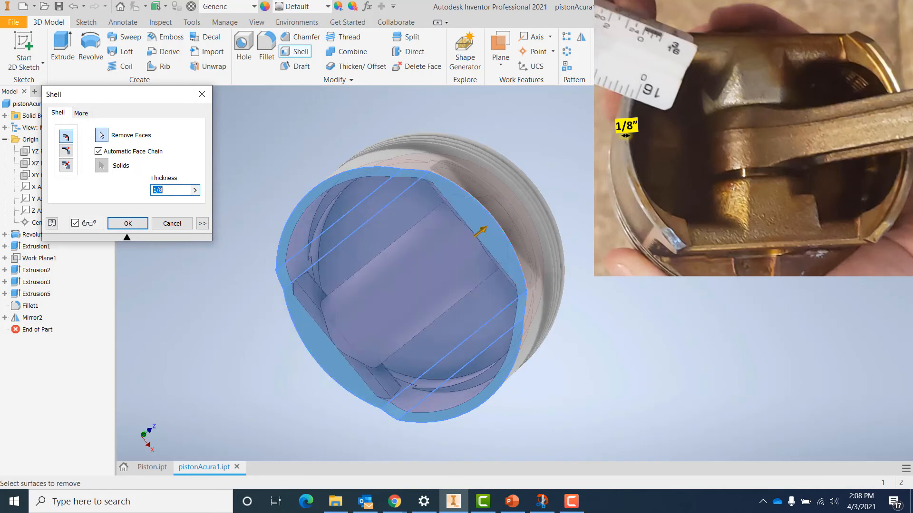
shift+middle_drag(480, 232, 480, 316)
shift+middle_drag(742, 271, 618, 318)
shift+middle_drag(505, 279, 637, 277)
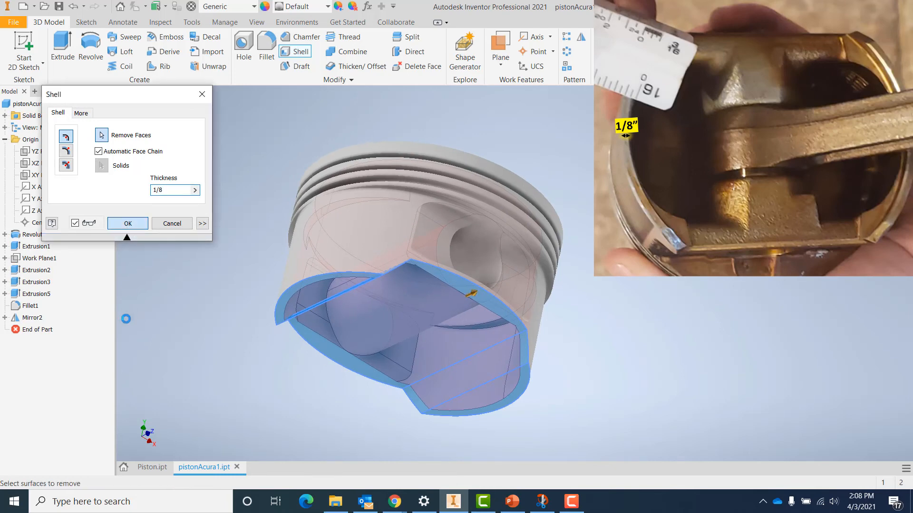
click(127, 223)
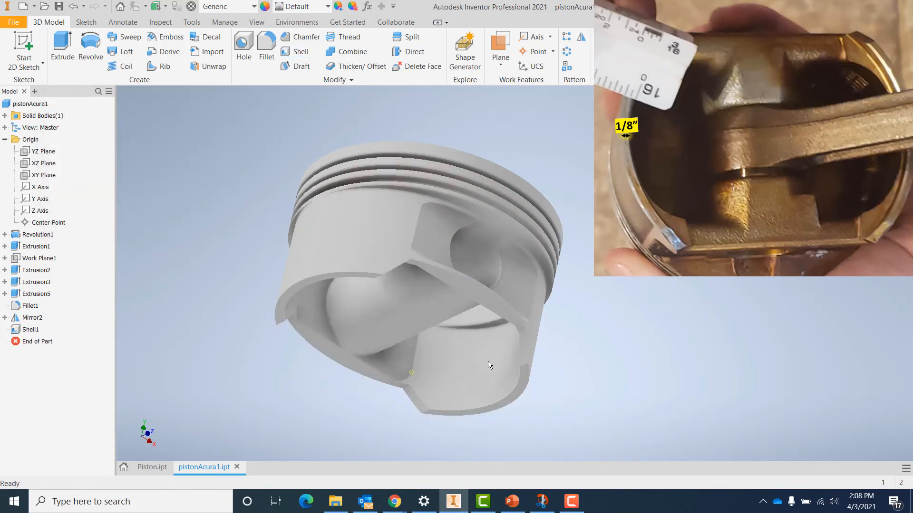
Sketch on the skirt's bottom face a 7/16 in line from the center along the pin axis, plus a perpendicular line about 0.915 in long.
shift+middle_drag(598, 321, 447, 261)
click(25, 41)
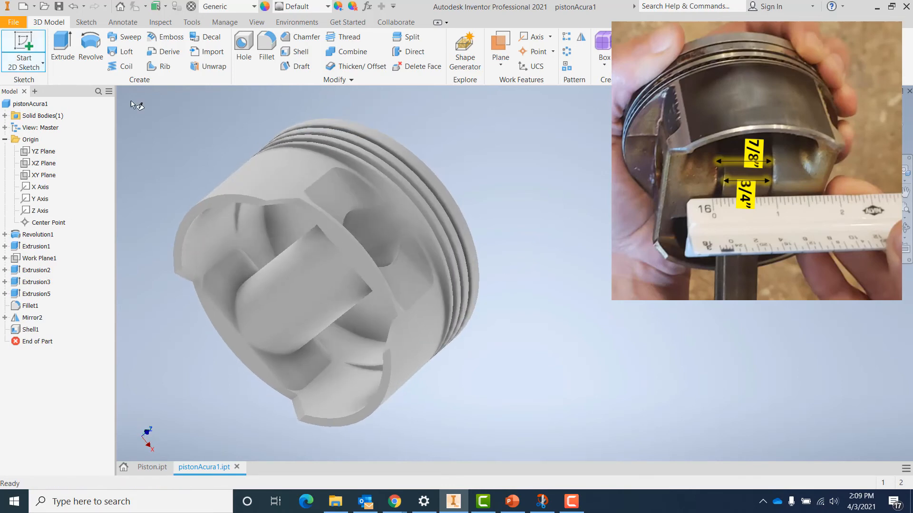
click(189, 224)
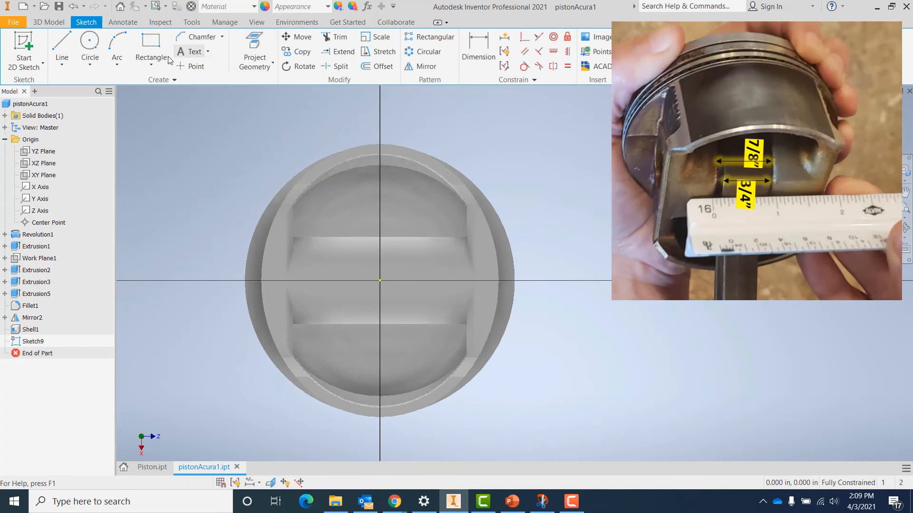
click(62, 43)
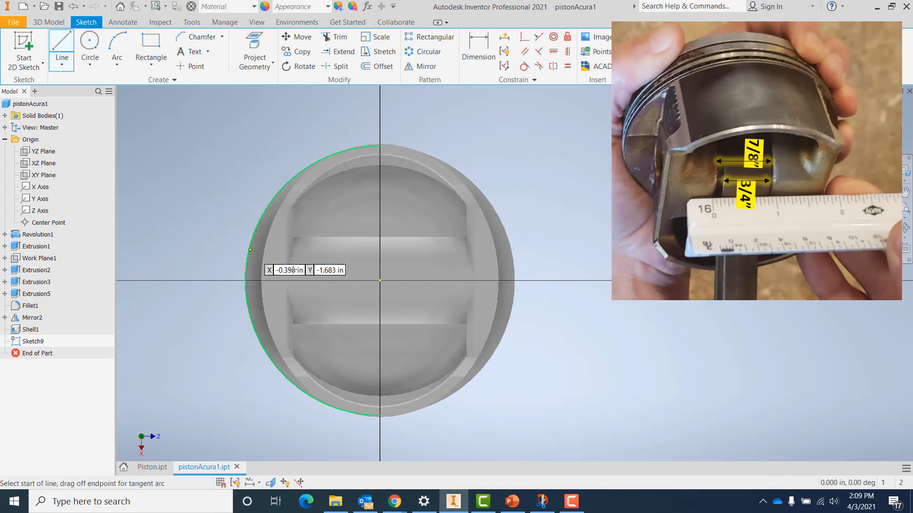
click(379, 281)
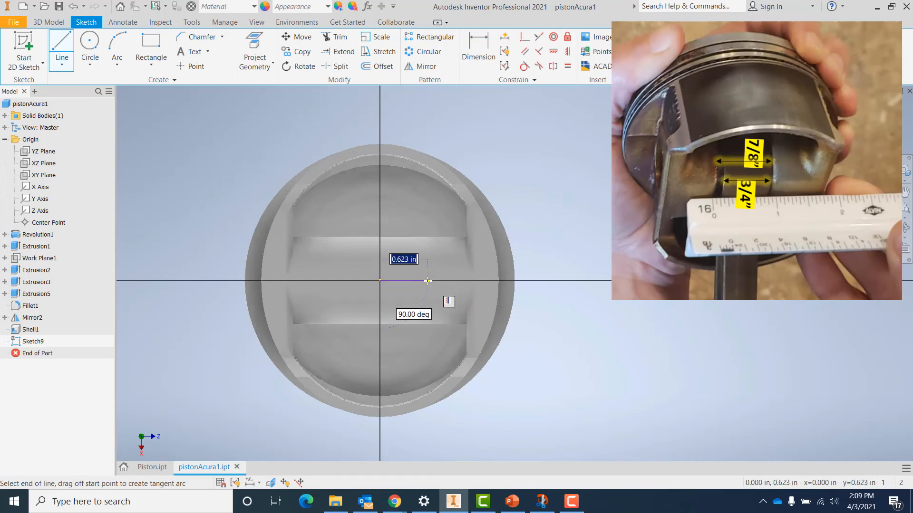
text(7/16)
key(Return)
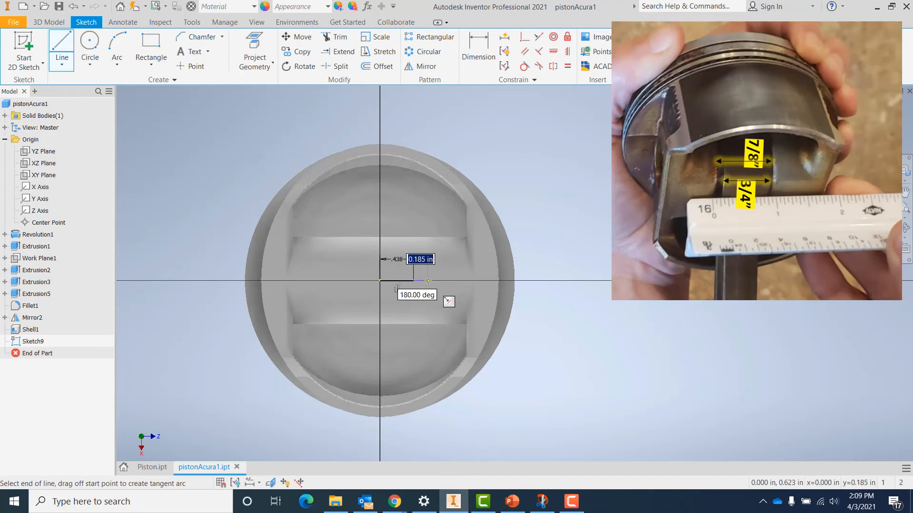
click(414, 210)
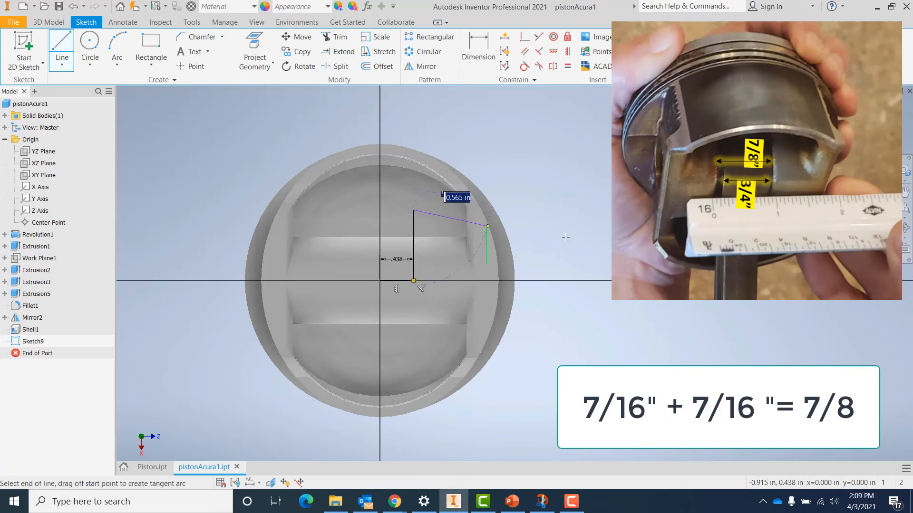
key(Escape)
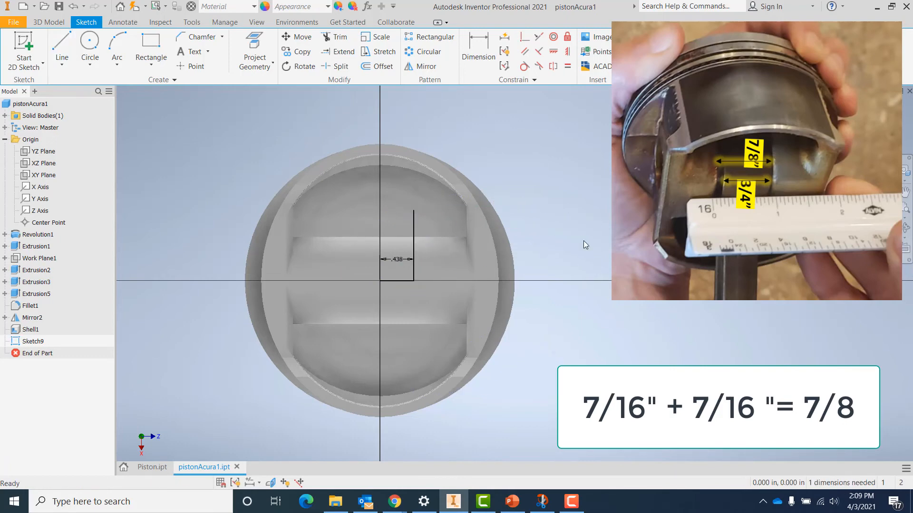
Draw a second 7/16 in line from the center in the opposite direction, ending in a perpendicular line about 0.78 in long.
click(62, 44)
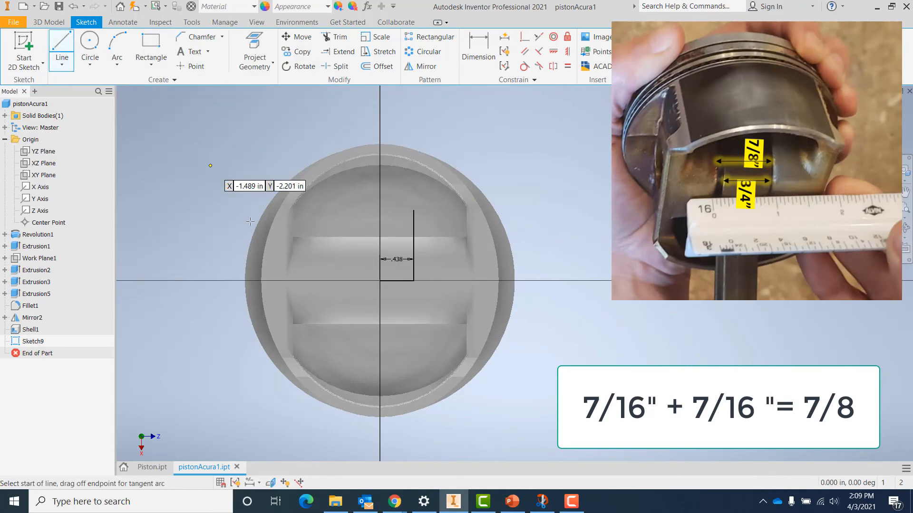
click(379, 281)
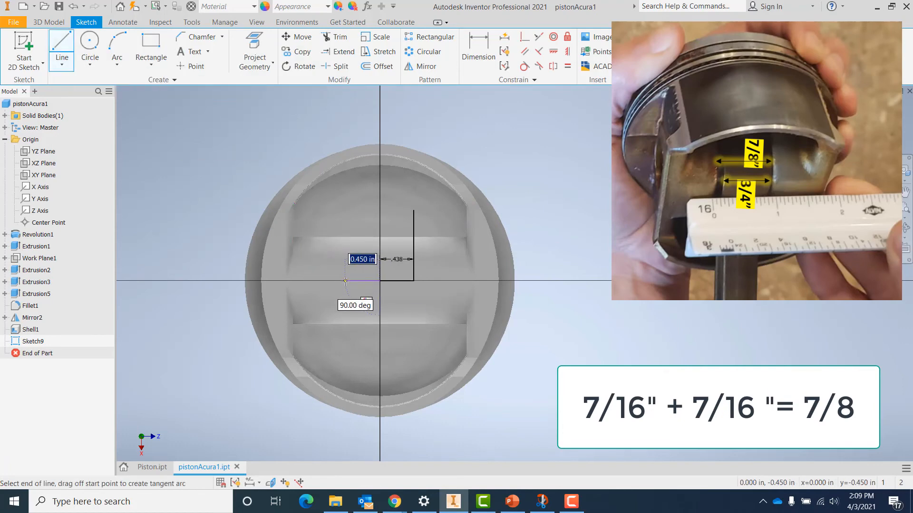
text(7/16)
key(Return)
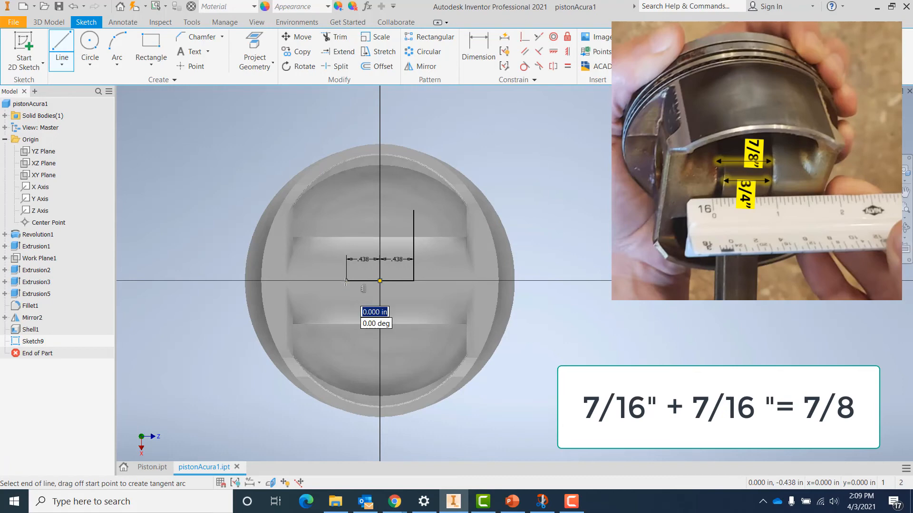
click(349, 221)
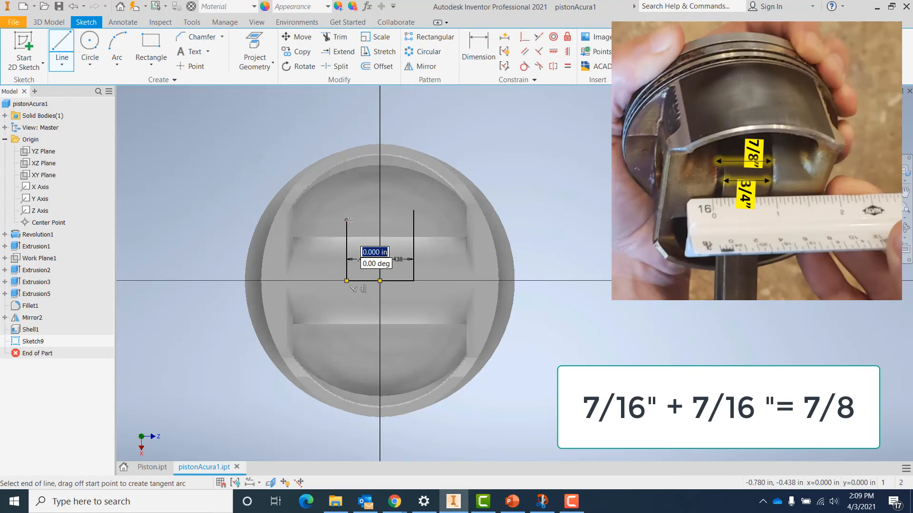
key(Escape)
Draw a rectangle between the two perpendicular lines, extending past both sides of the pin boss.
click(151, 47)
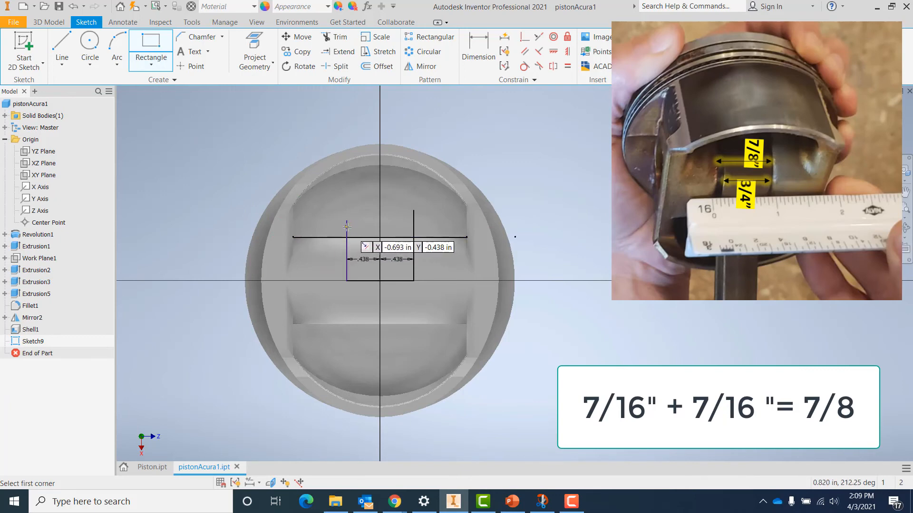
click(347, 227)
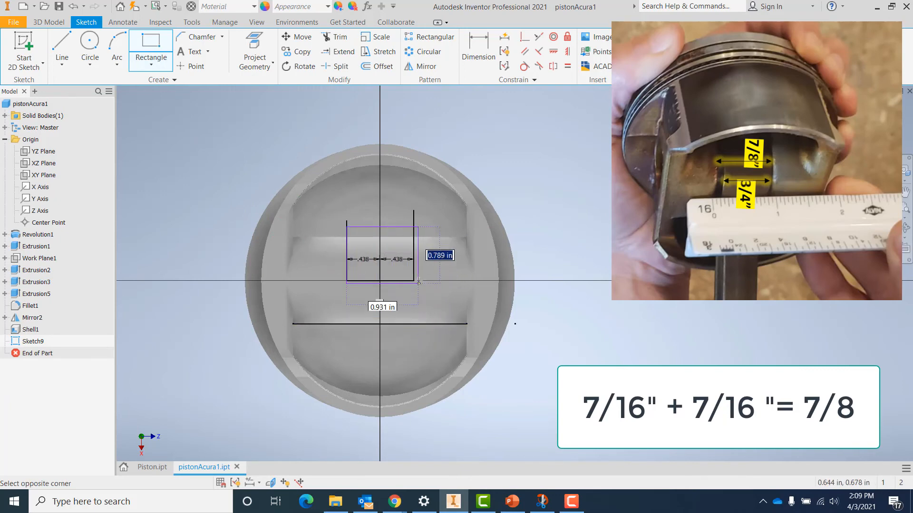
click(412, 346)
key(Escape)
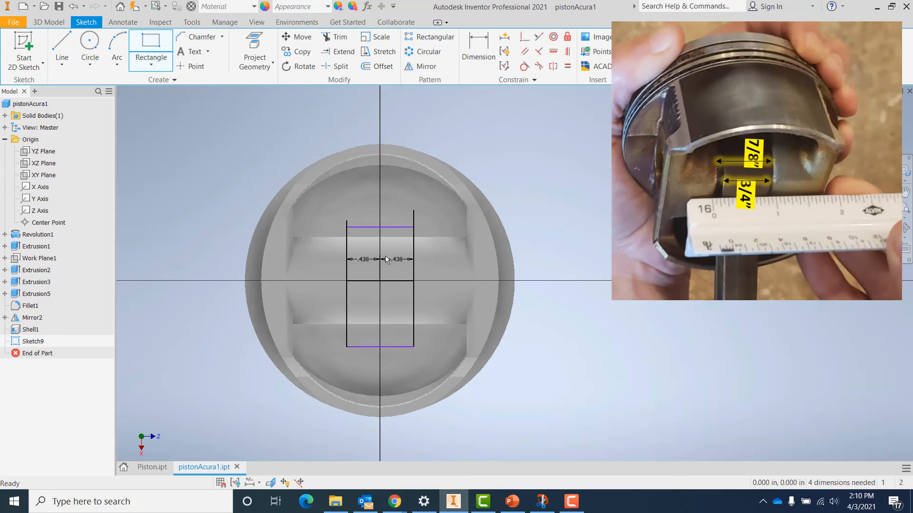
Delete the two 7/16 in construction lines that run from the center inside the rectangle.
key(Delete)
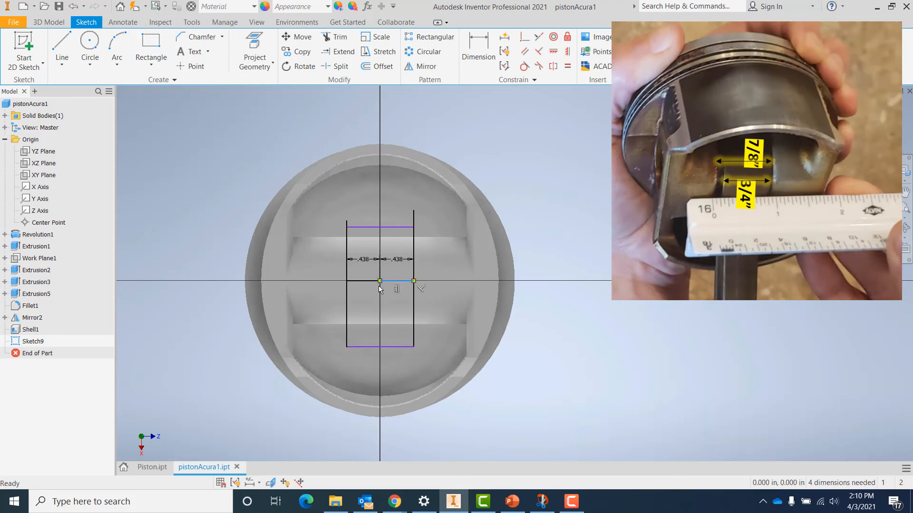
click(365, 281)
key(Delete)
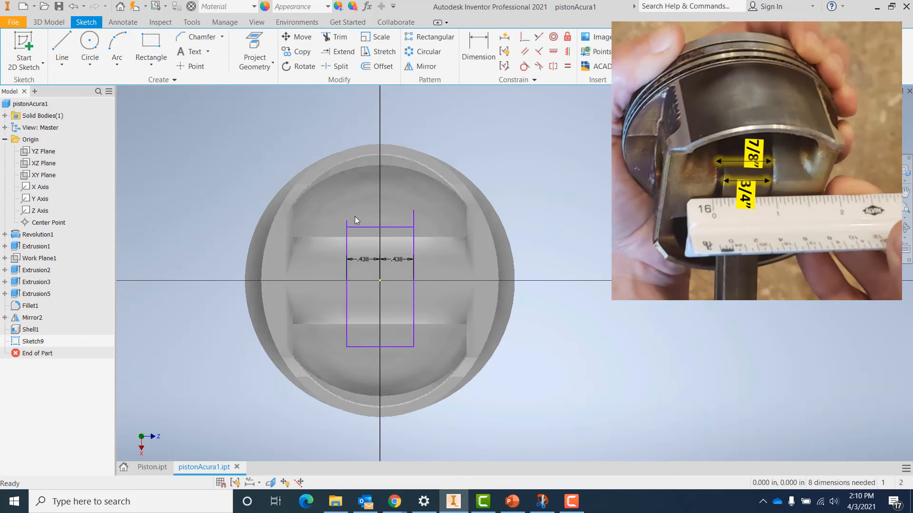
Trim the two line ends that overhang the rectangle and finish the sketch.
key(x)
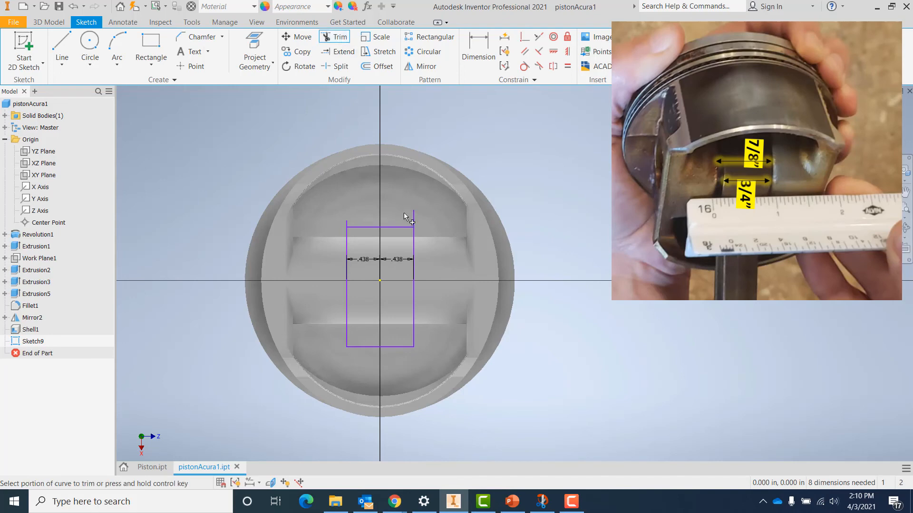
drag(404, 212, 425, 224)
mouse_move(356, 219)
mouse_down()
mouse_move(332, 227)
mouse_move(371, 214)
mouse_up()
click(683, 50)
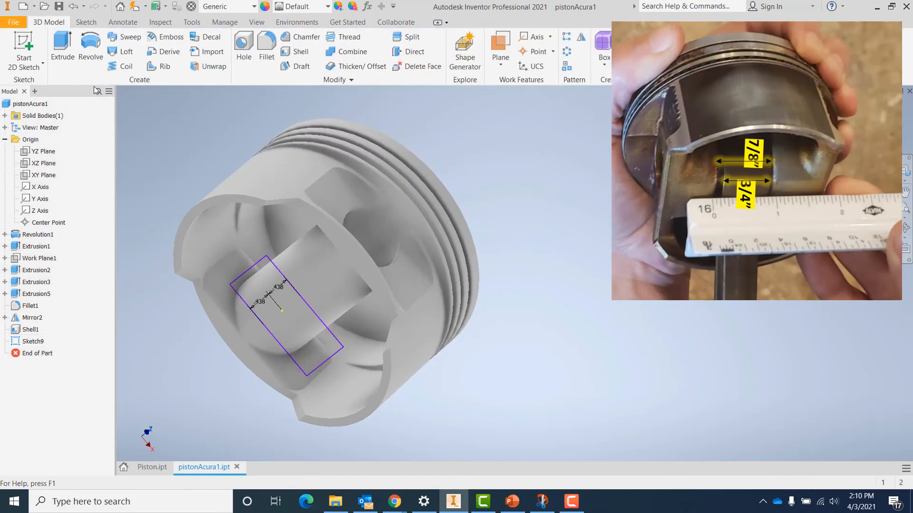
Extrude the rectangular profile 1.75 in toward the piston head as a cut, opening the connecting-rod gap in the pin boss.
click(63, 50)
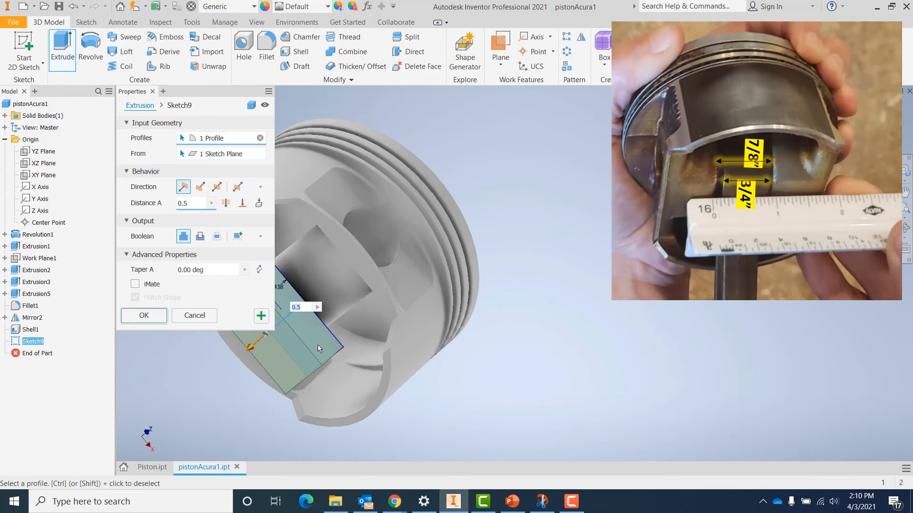
click(201, 187)
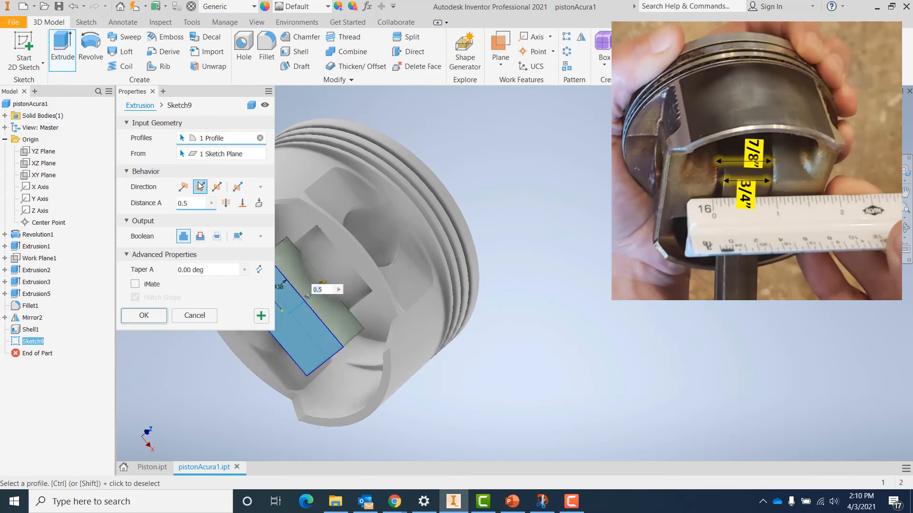
drag(197, 203, 155, 204)
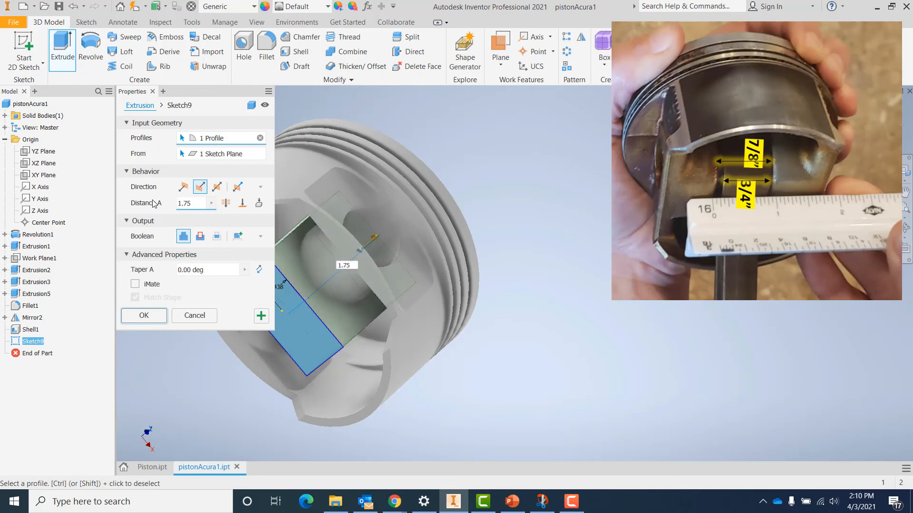
shift+middle_drag(556, 386, 558, 359)
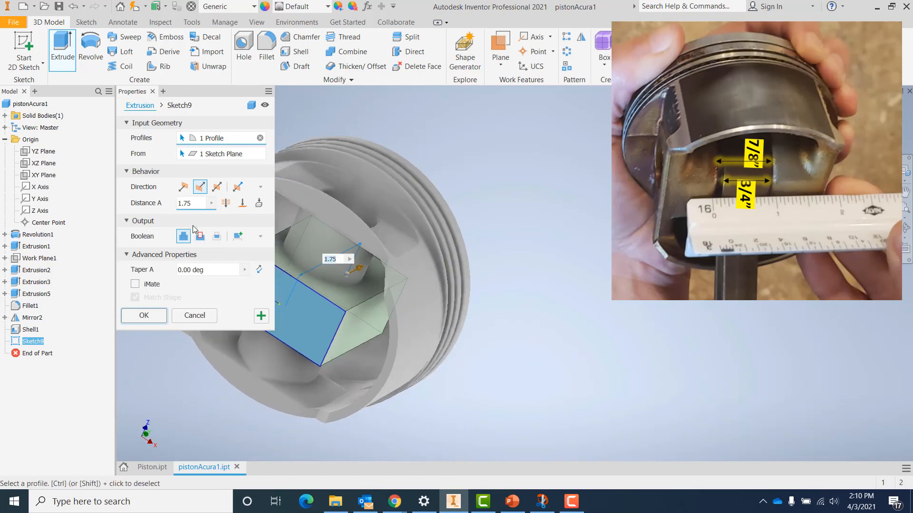
click(200, 236)
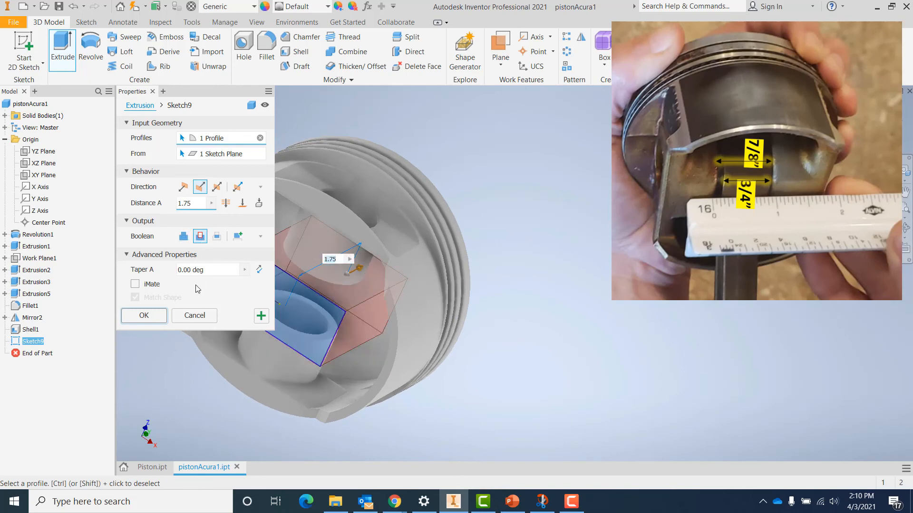
click(144, 315)
Start a 0.125 in fillet on the inner circular edge below the head and the curved step edges inside both skirts.
shift+middle_drag(580, 304, 648, 308)
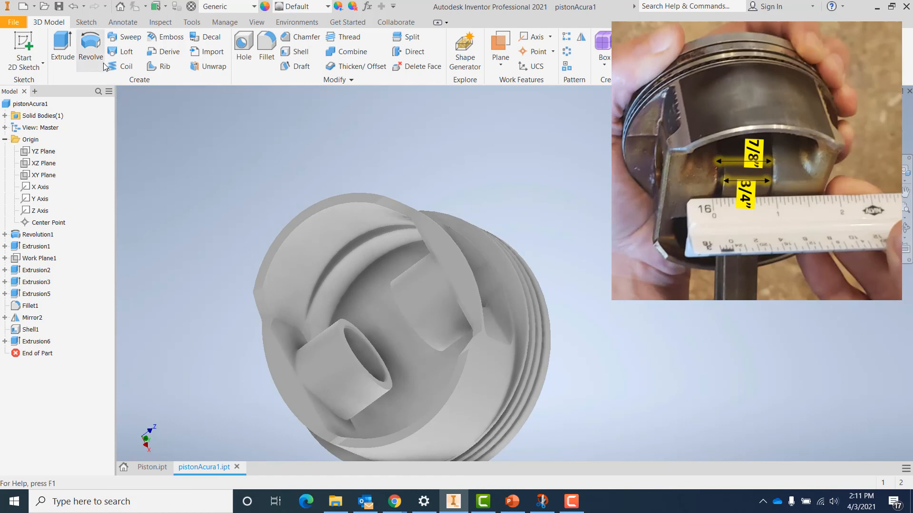
click(262, 47)
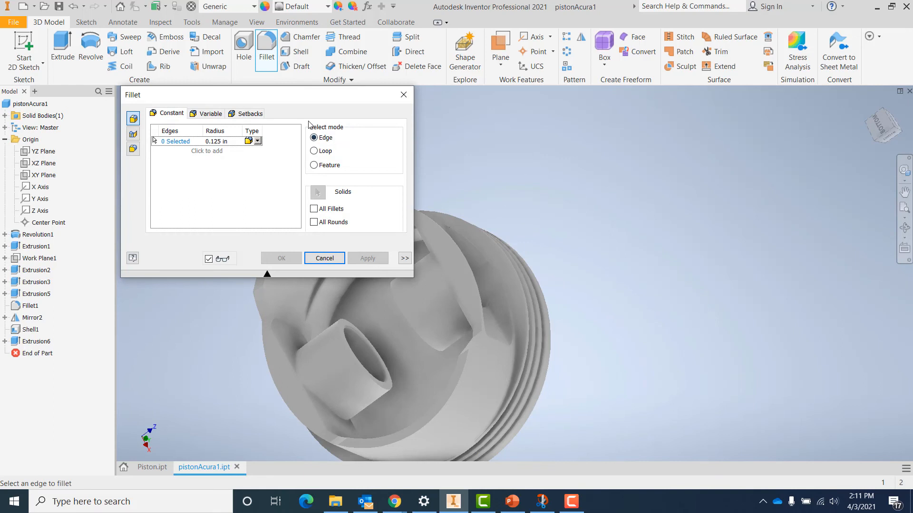
drag(284, 101, 692, 129)
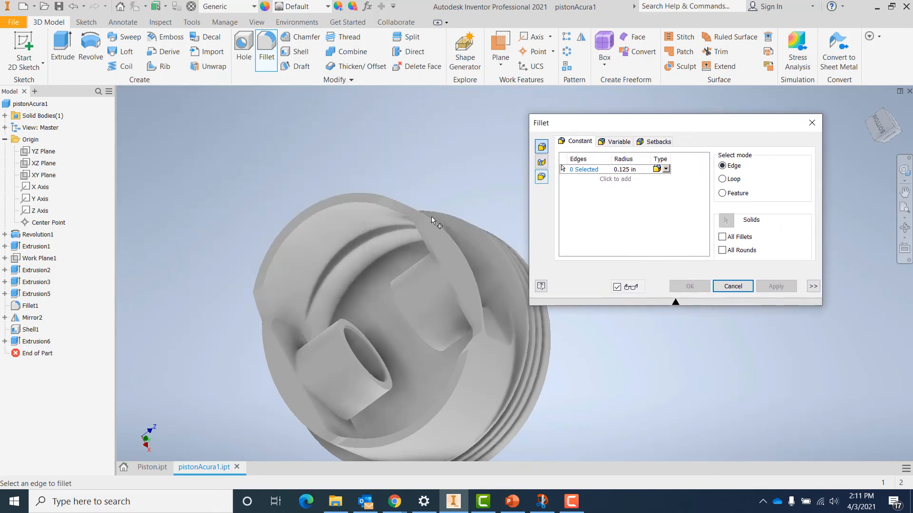
click(367, 267)
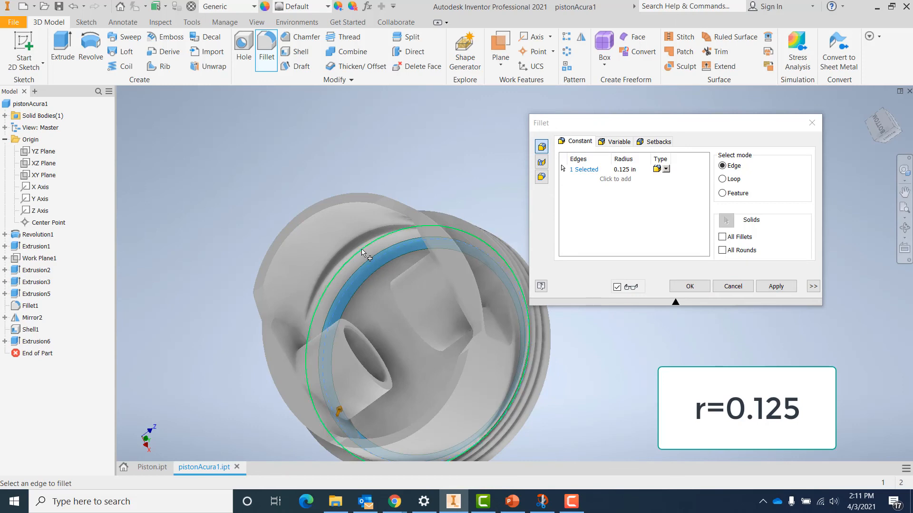
click(355, 233)
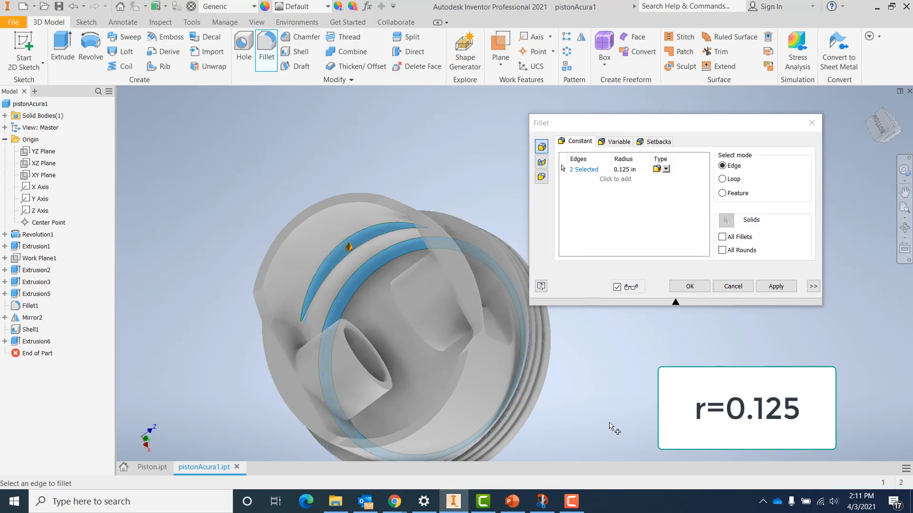
middle_drag(611, 426, 496, 370)
shift+middle_drag(453, 350, 366, 359)
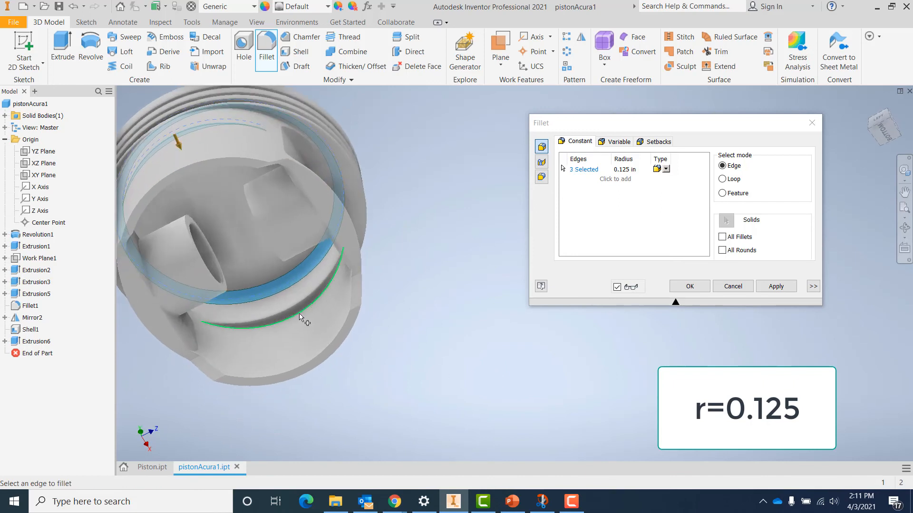
middle_drag(453, 378, 589, 430)
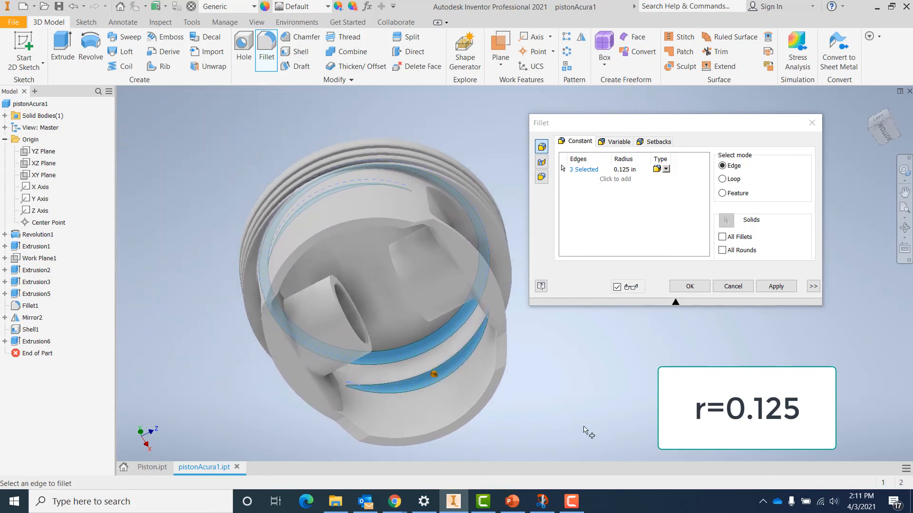
Add the edges where both pin bosses meet the inner walls to the 0.125 in fillet and create it.
shift+middle_drag(565, 395, 518, 328)
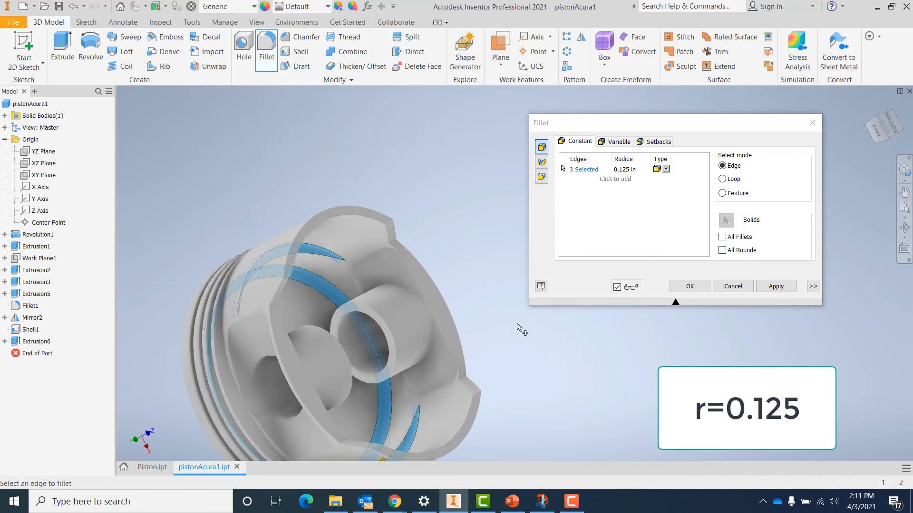
click(393, 284)
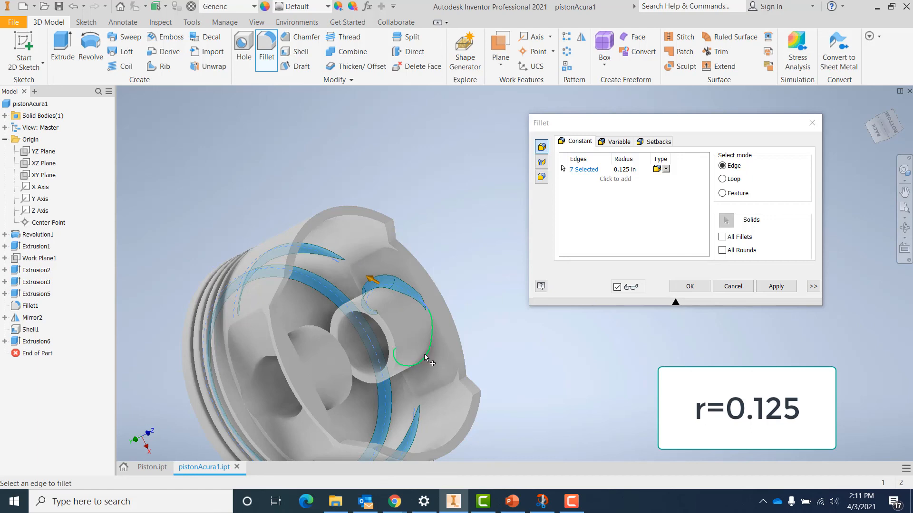
click(424, 354)
shift+middle_drag(546, 373, 464, 396)
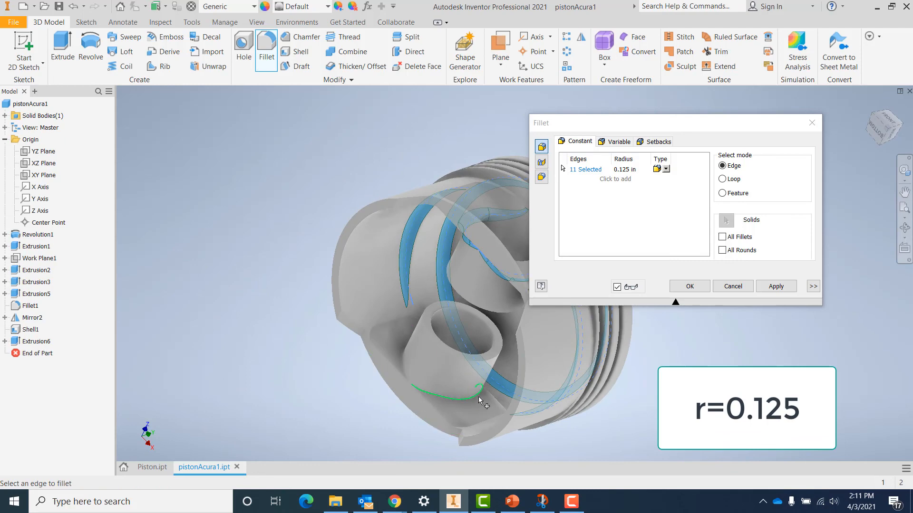
click(479, 397)
shift+middle_drag(273, 361, 300, 269)
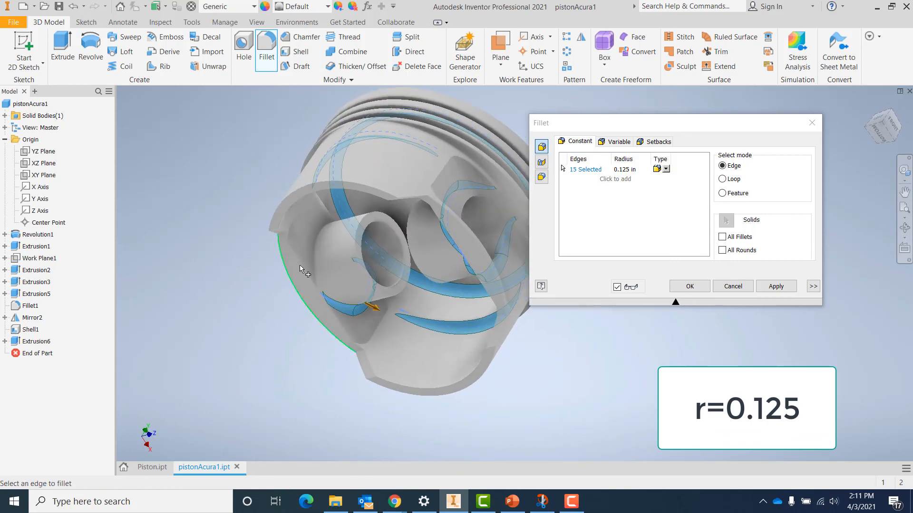
click(321, 235)
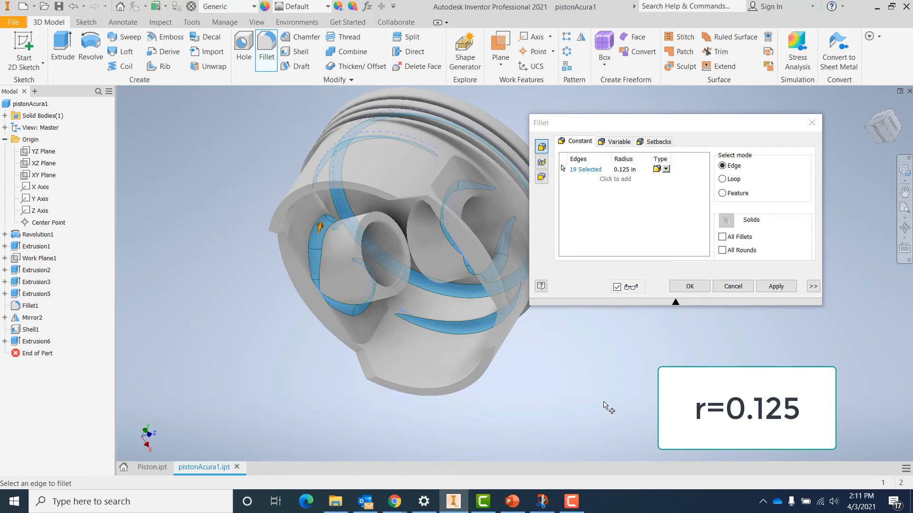
shift+middle_drag(598, 400, 613, 413)
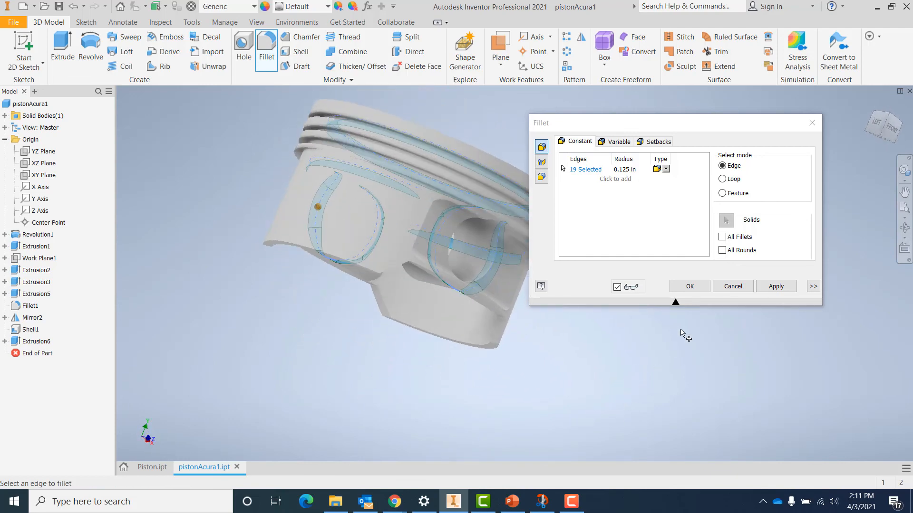
click(698, 286)
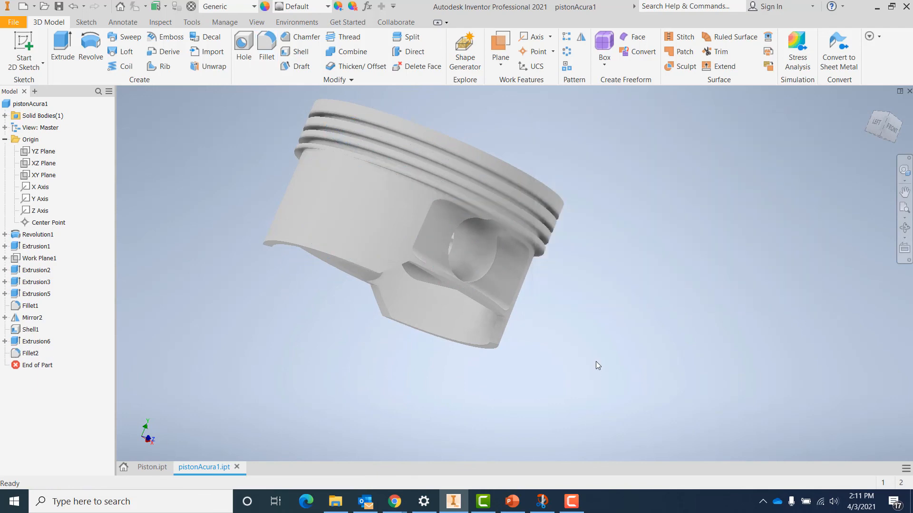
mouse_move(584, 347)
shift+middle_down()
mouse_move(572, 369)
mouse_move(599, 387)
mouse_move(616, 318)
mouse_move(585, 304)
mouse_move(624, 276)
mouse_move(587, 268)
mouse_move(595, 310)
mouse_move(560, 301)
mouse_move(613, 290)
mouse_move(581, 346)
shift+middle_up()
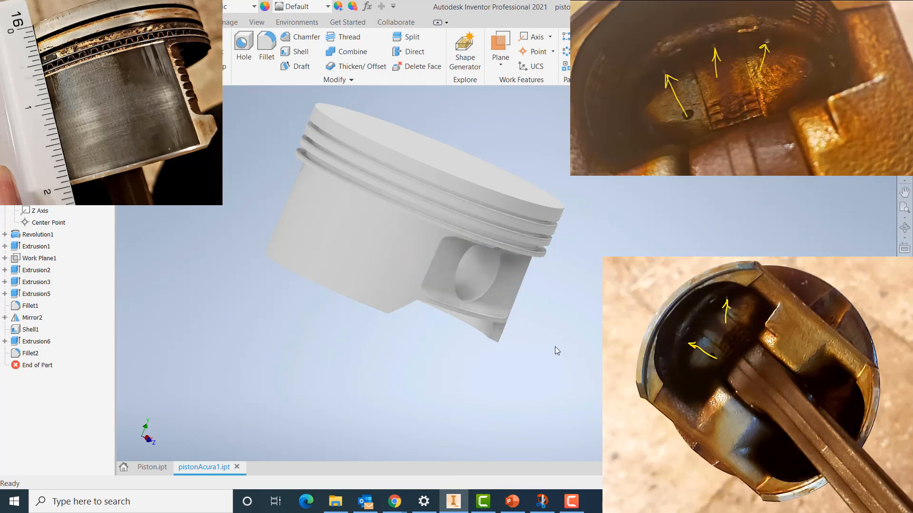
shift+middle_drag(555, 347, 570, 383)
drag(531, 389, 530, 384)
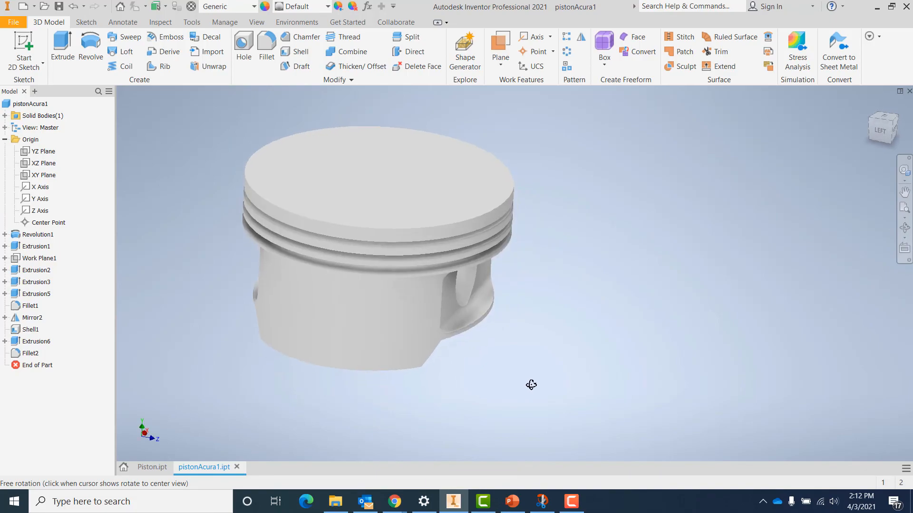
key(Escape)
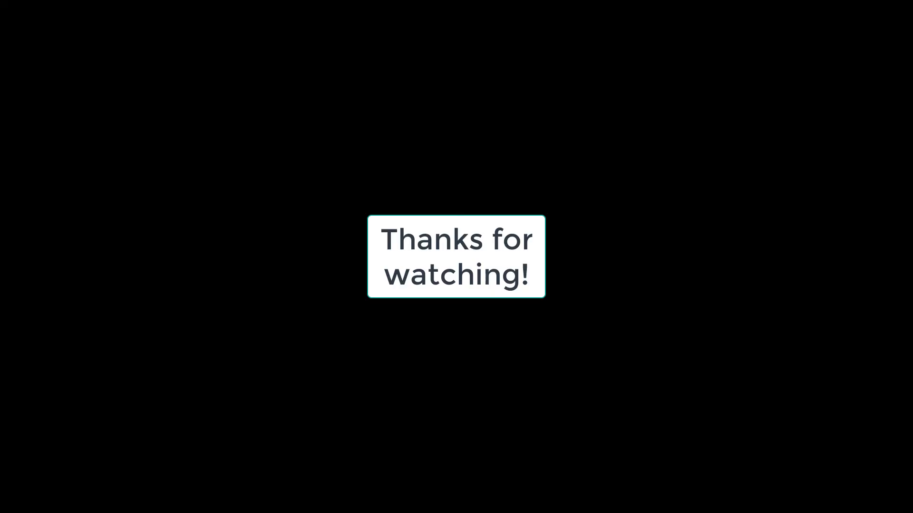